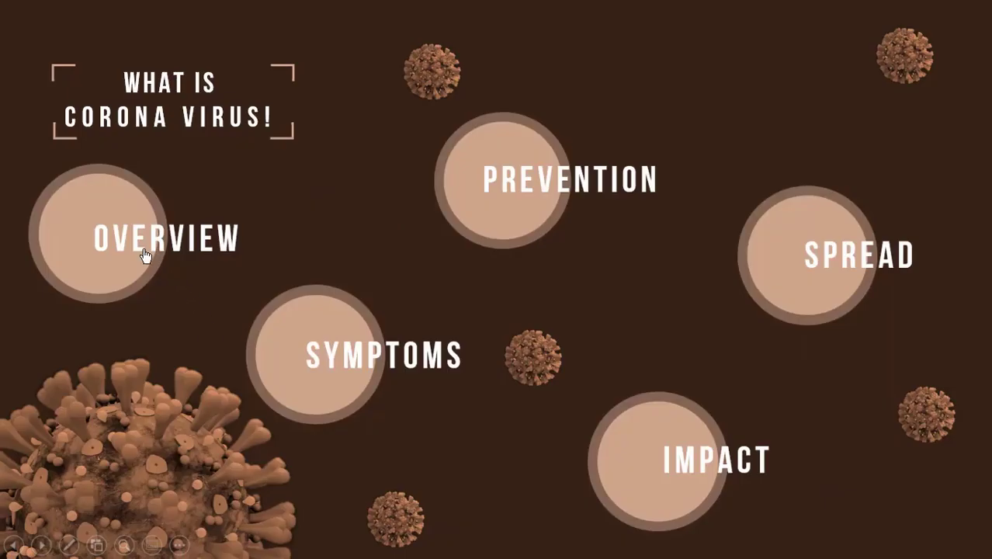
In the slide show, visit Overview, Symptoms, Prevention and Spread, returning to the summary after each
left_click(122, 249)
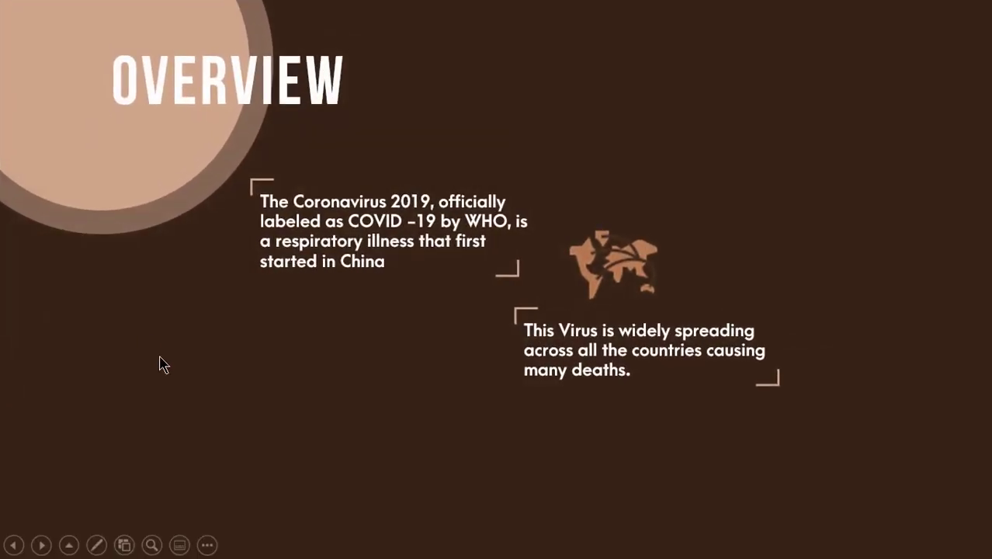
left_click(163, 365)
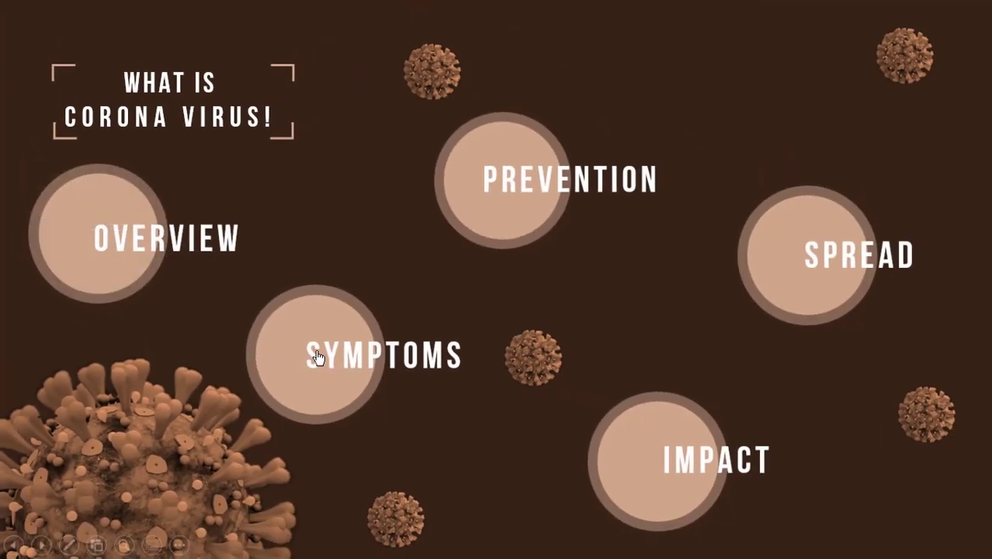
left_click(320, 355)
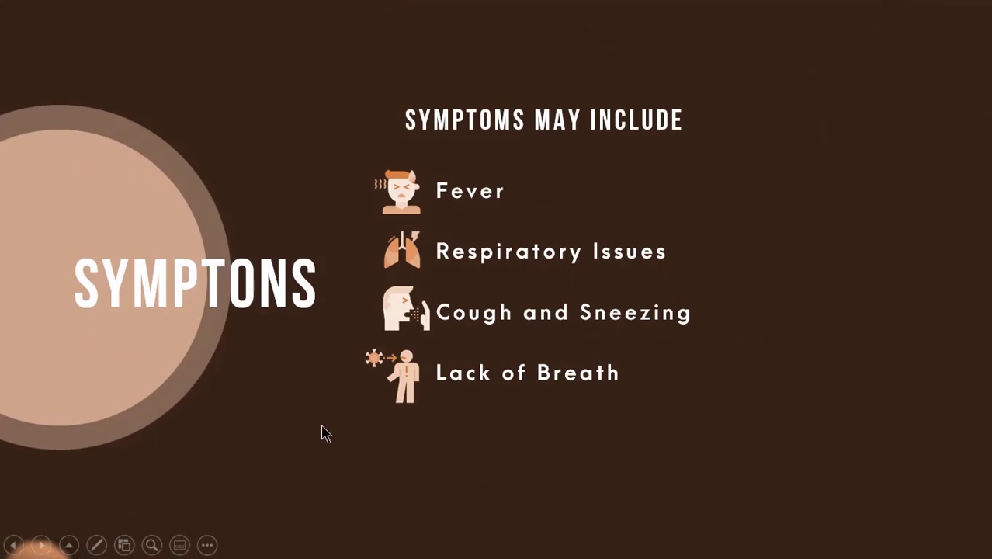
left_click(323, 433)
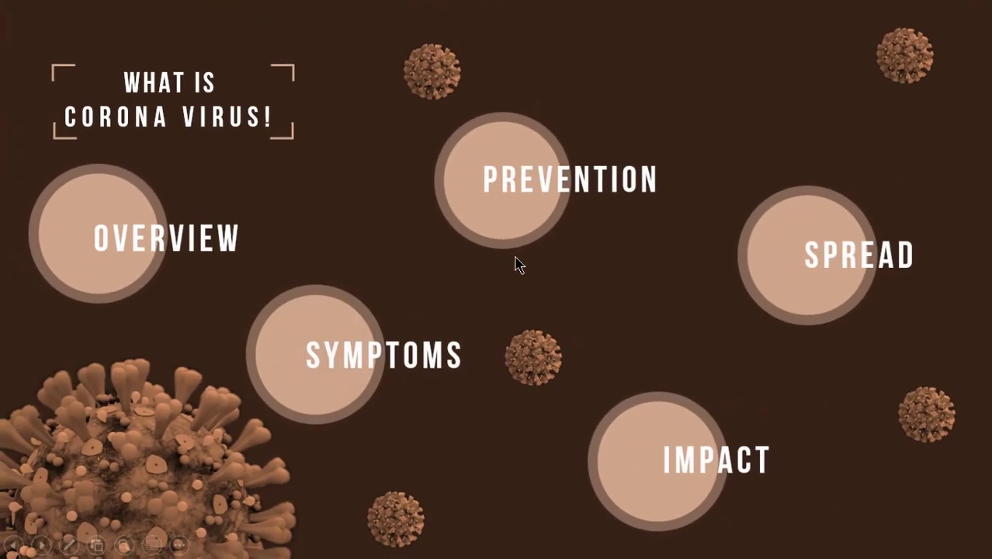
left_click(517, 220)
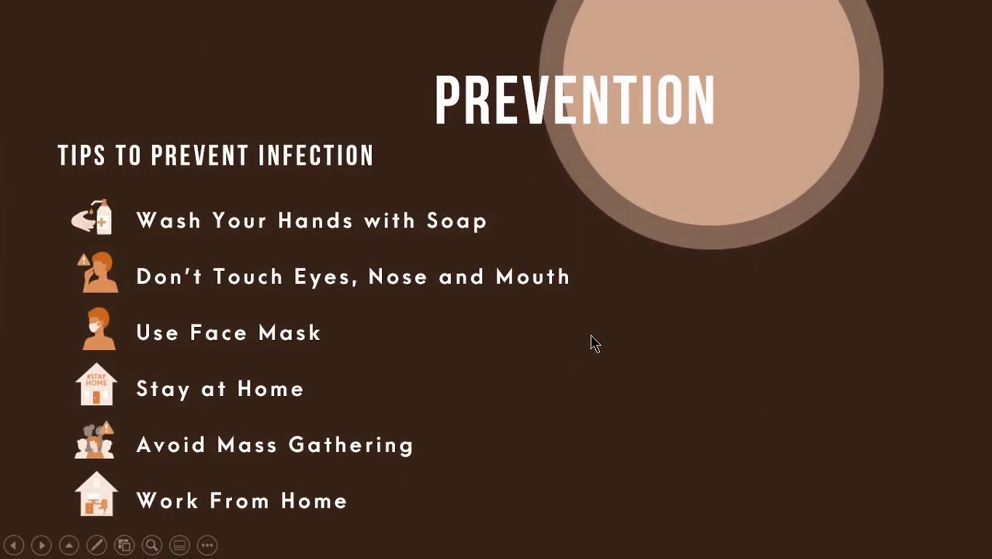
left_click(591, 343)
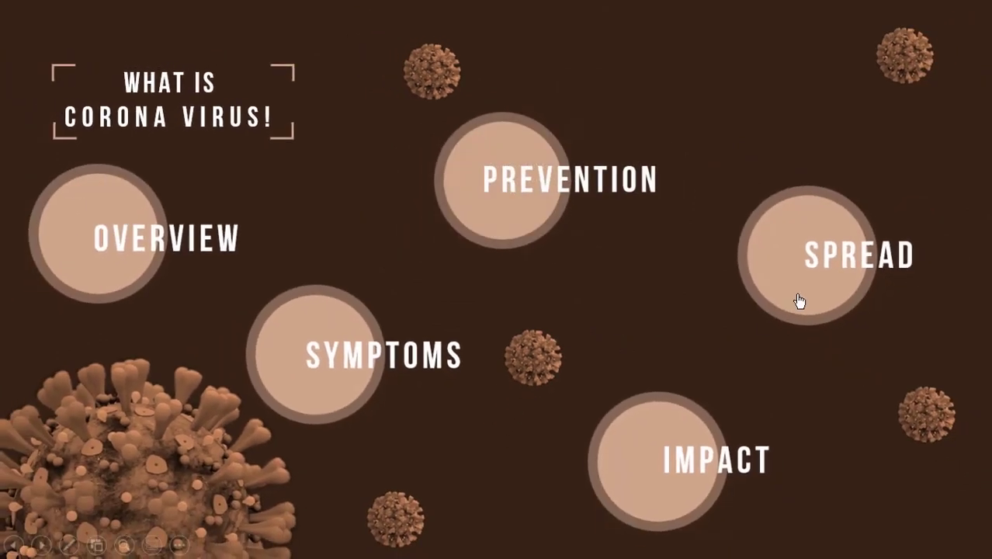
left_click(800, 301)
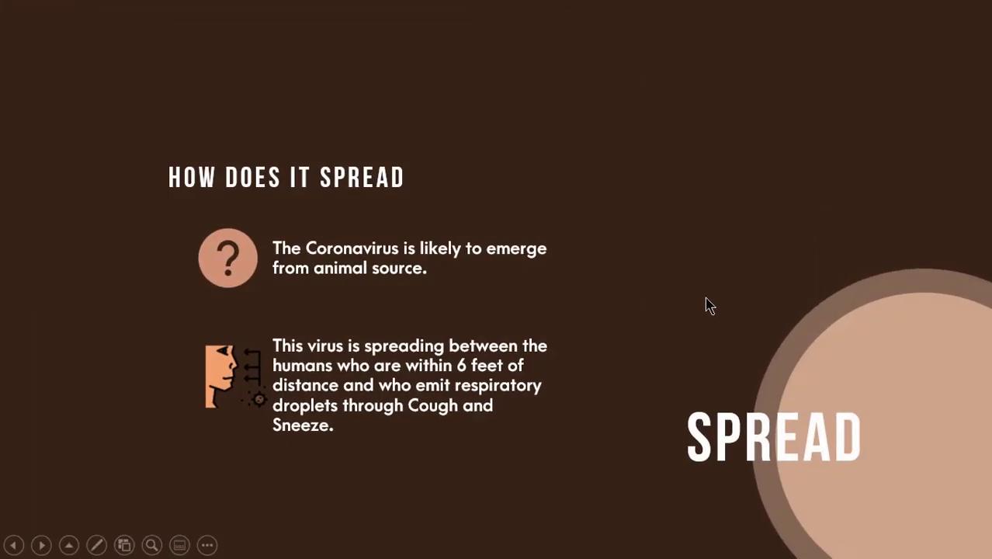
left_click(706, 298)
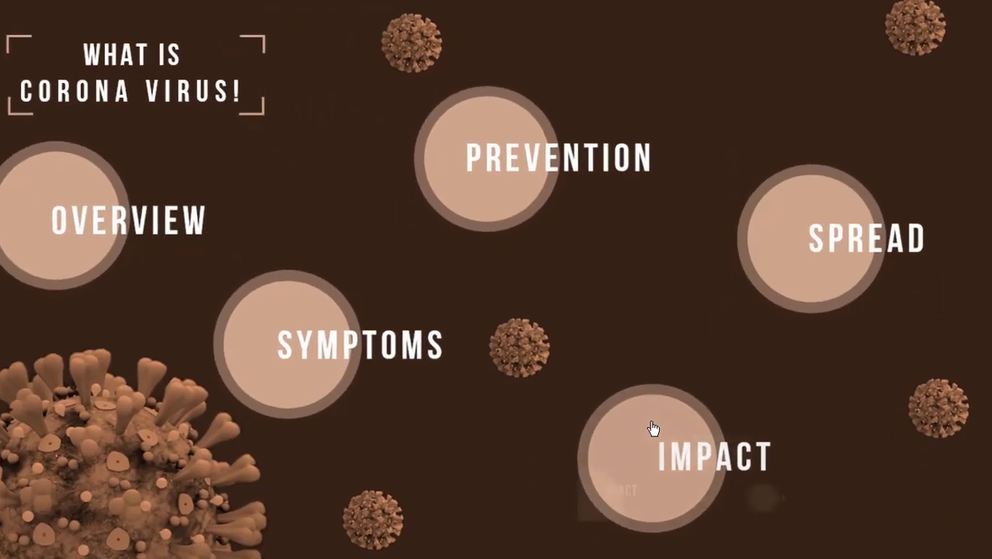
Visit Impact and Myths, return to the summary slide, and end the slide show
left_click(653, 428)
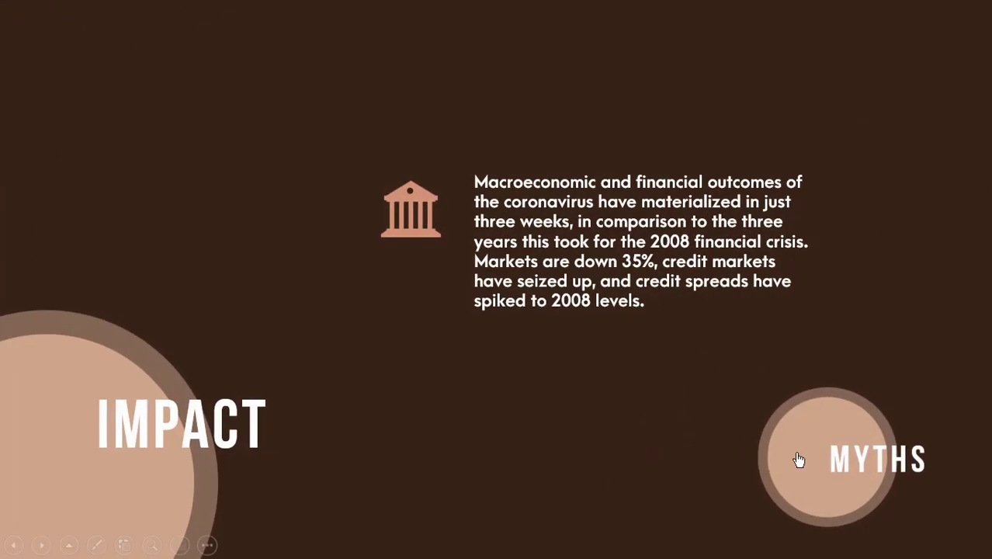
left_click(793, 458)
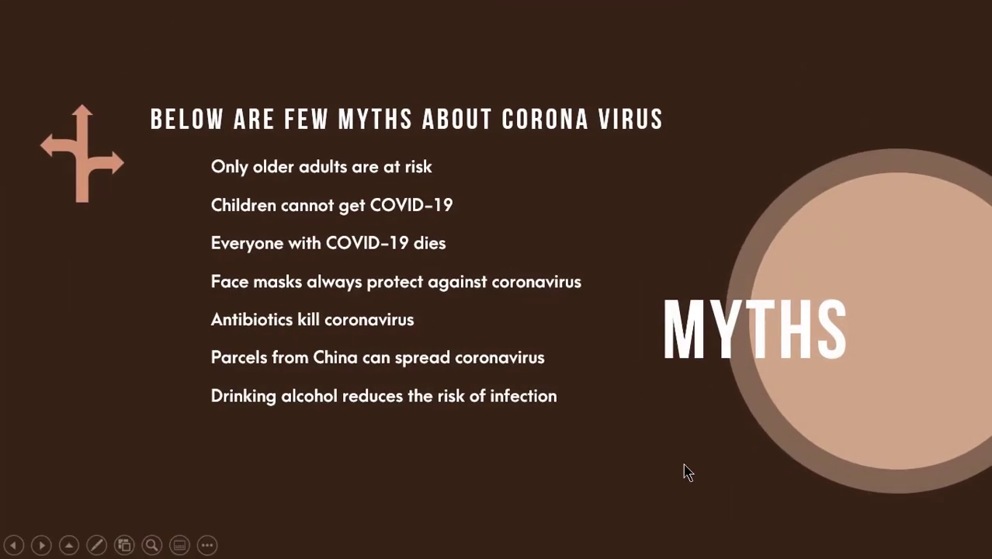
left_click(686, 472)
left_click(629, 472)
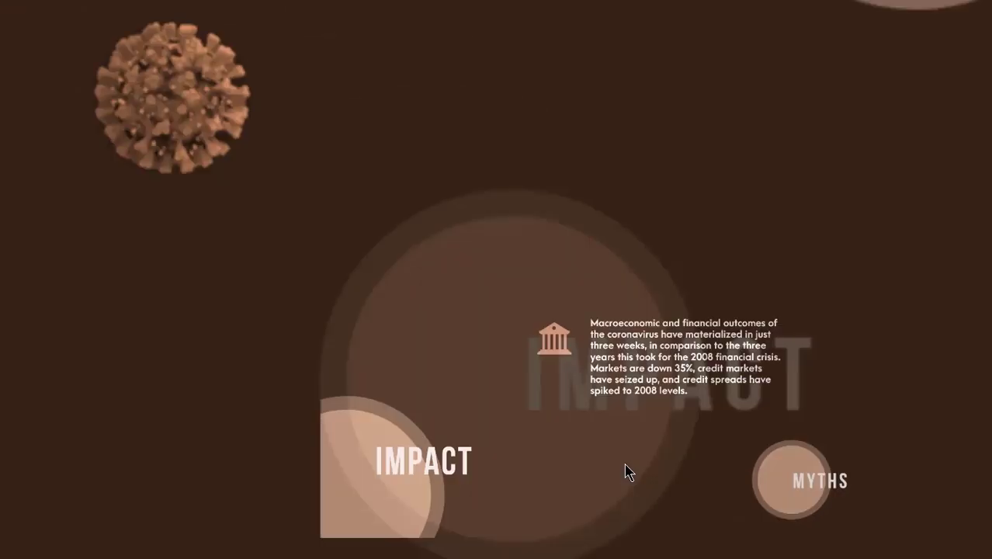
key("Escape")
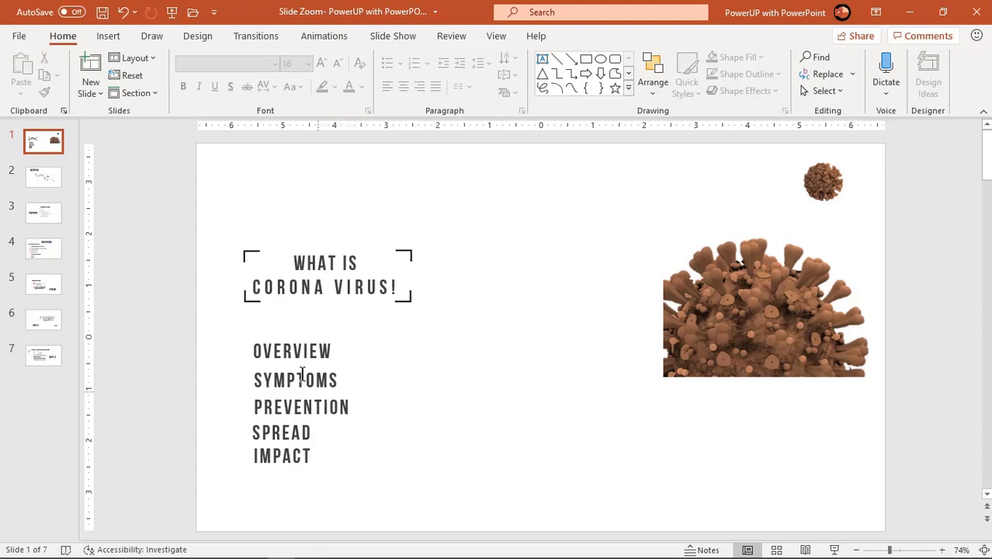
left_click(49, 185)
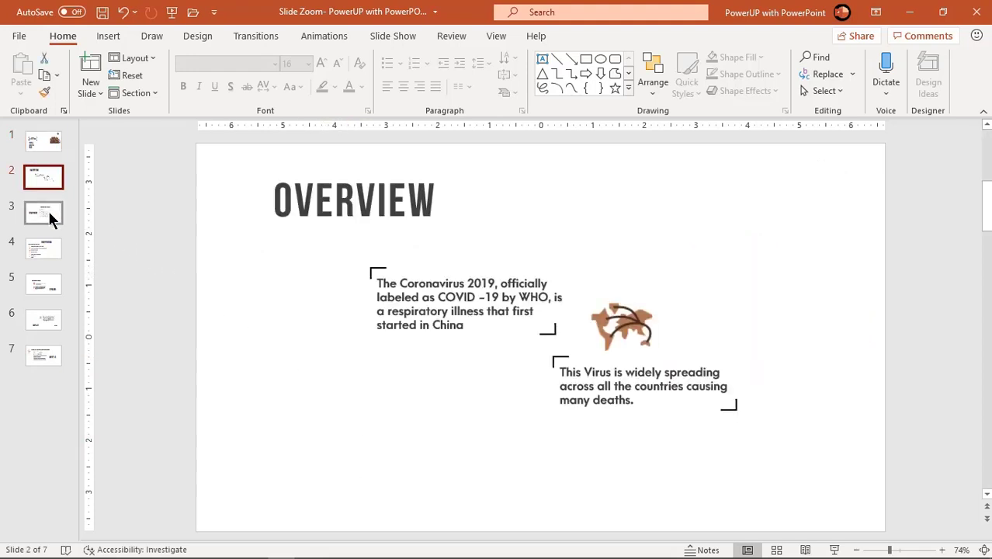
left_click(49, 210)
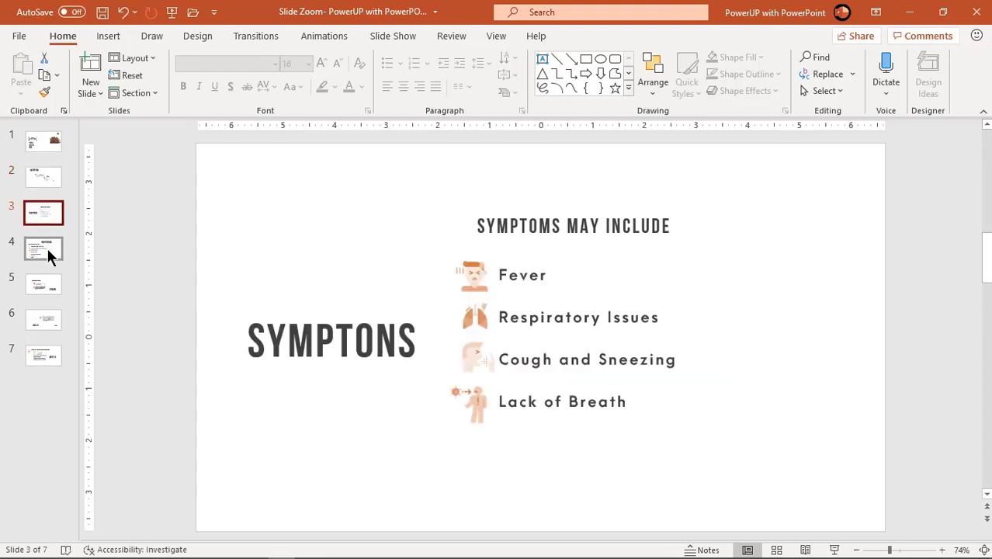
left_click(47, 250)
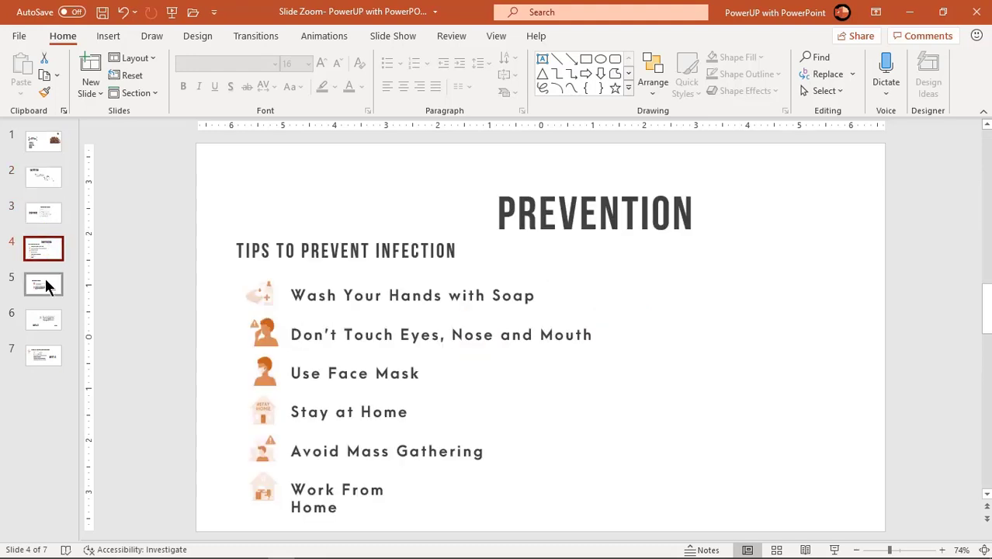
left_click(46, 286)
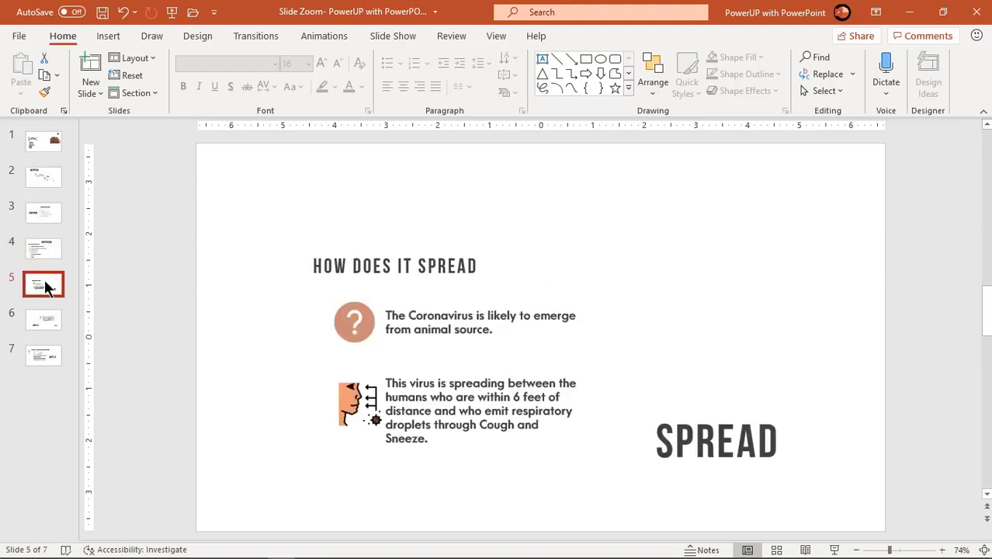
left_click(42, 326)
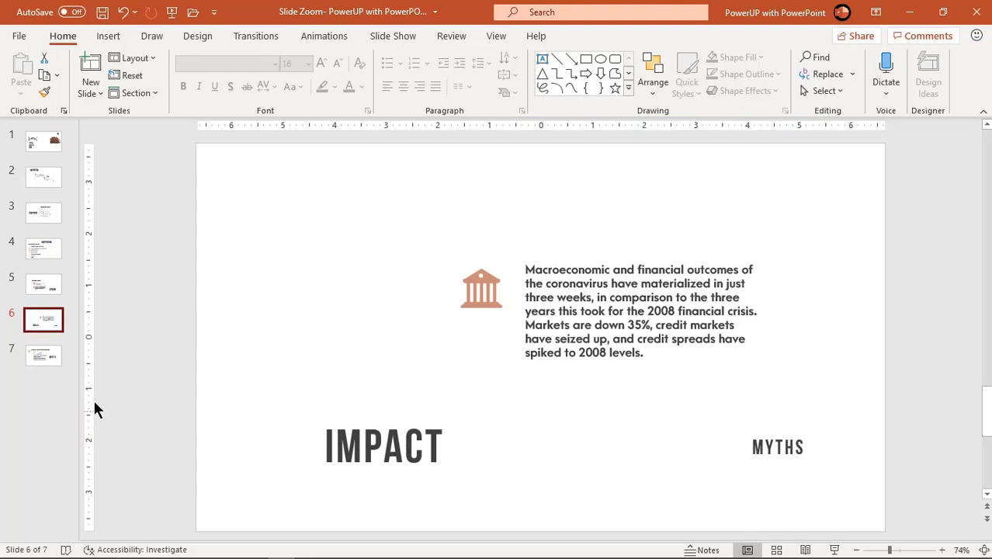
left_click(45, 362)
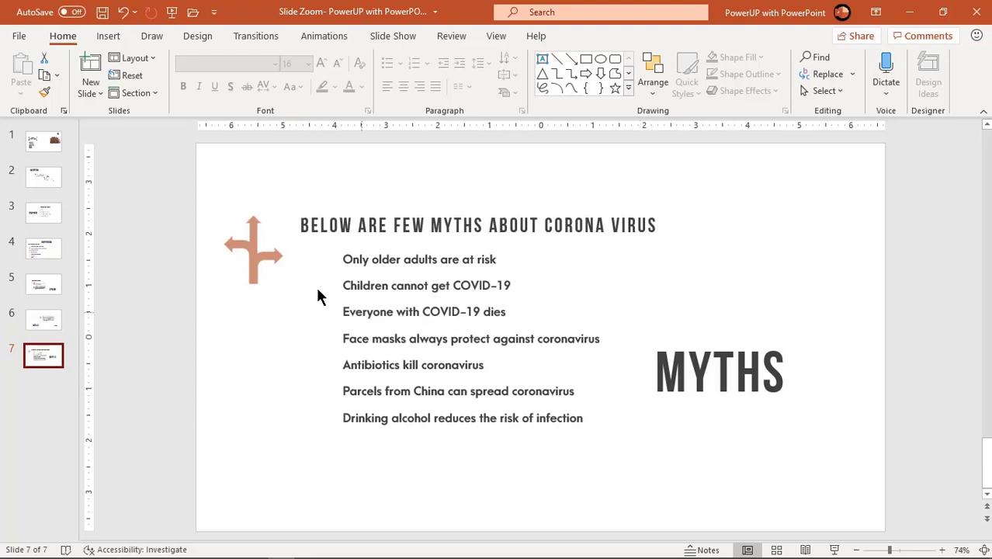
left_click(51, 142)
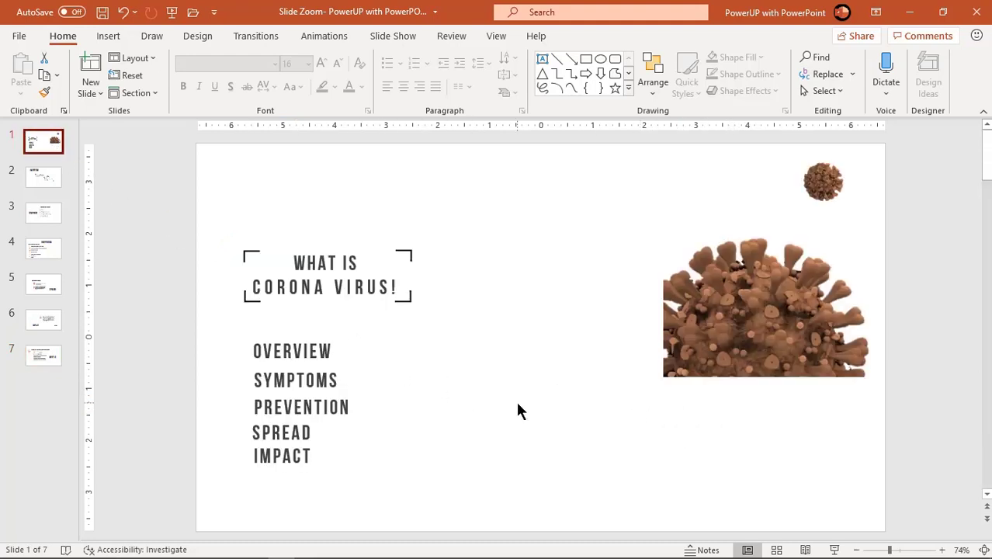
Move the five topic text boxes beside the title and the large virus picture to the bottom-left corner
left_click_drag(472, 517, 184, 320)
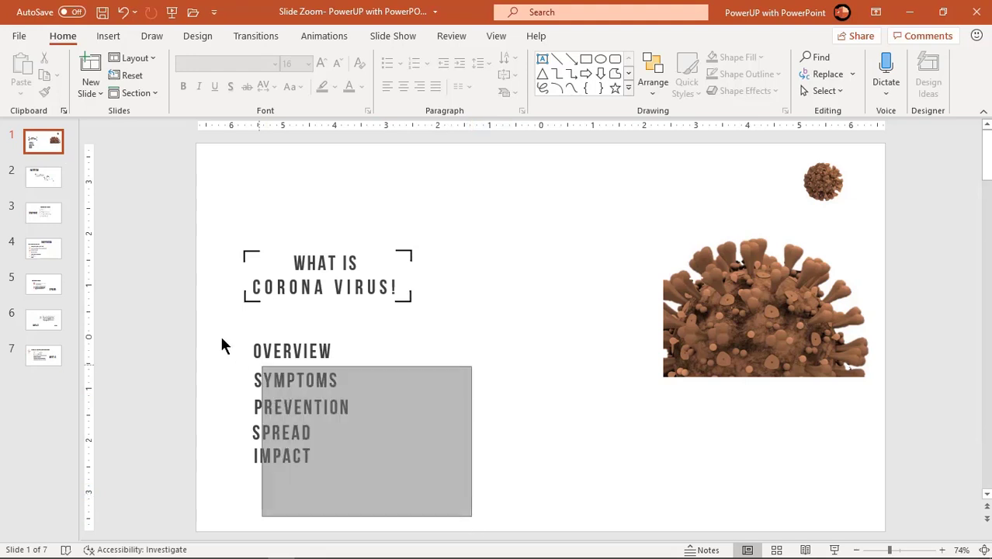
left_click_drag(354, 424, 554, 389)
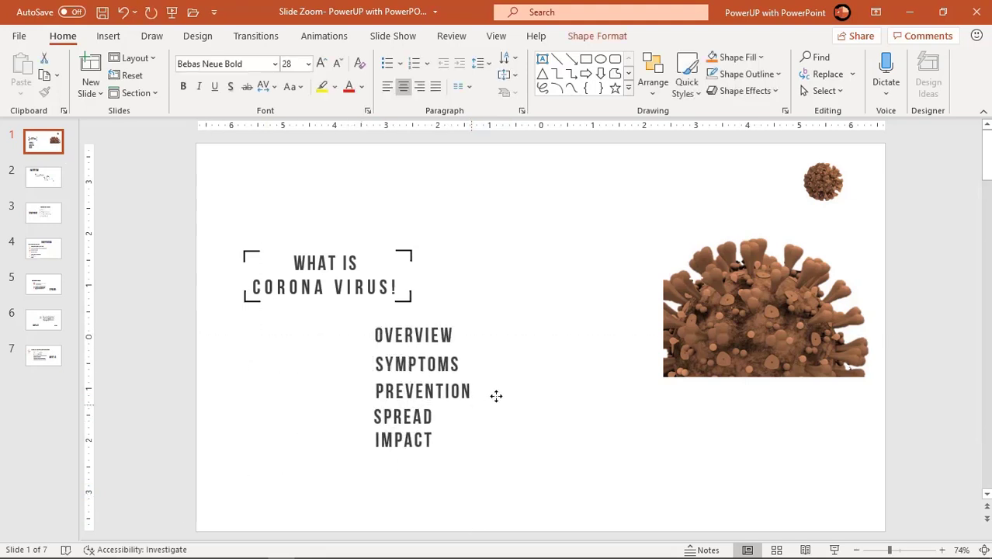
left_click(668, 425)
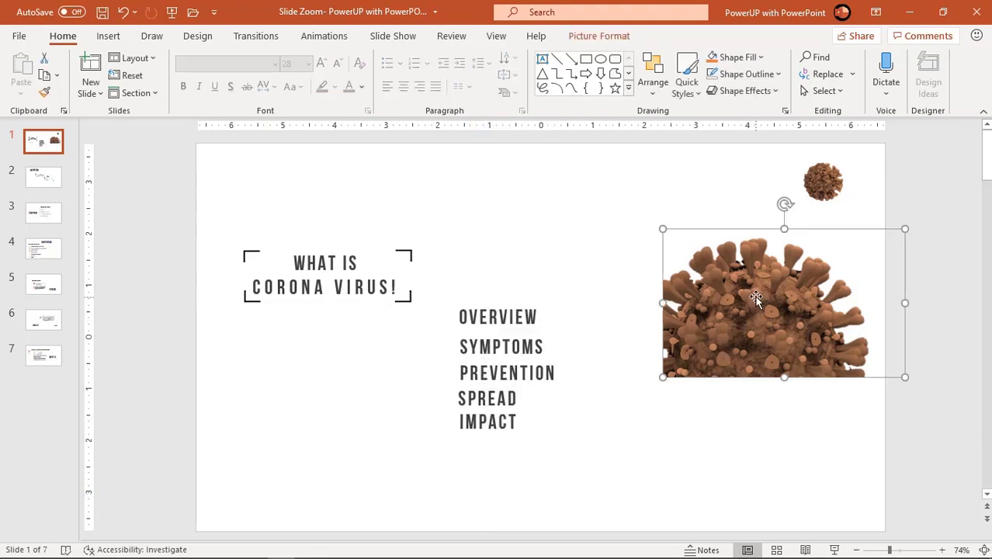
mouse_move(757, 294)
left_mouse_down()
mouse_move(248, 453)
mouse_move(291, 450)
left_mouse_up()
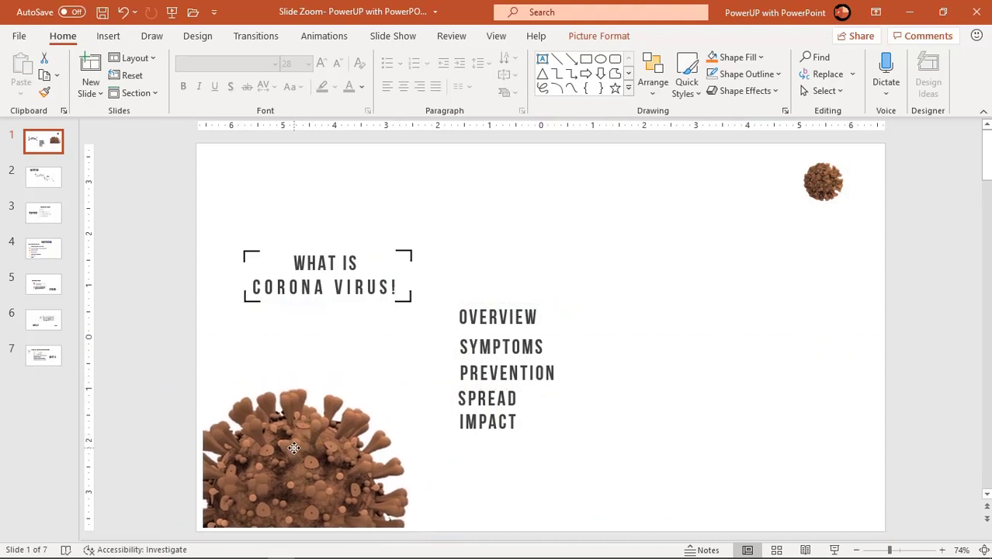
left_click(511, 487)
Fill the slide background with the virus picture's dark brown, sampled by eyedropper, and close the pane
right_click(512, 487)
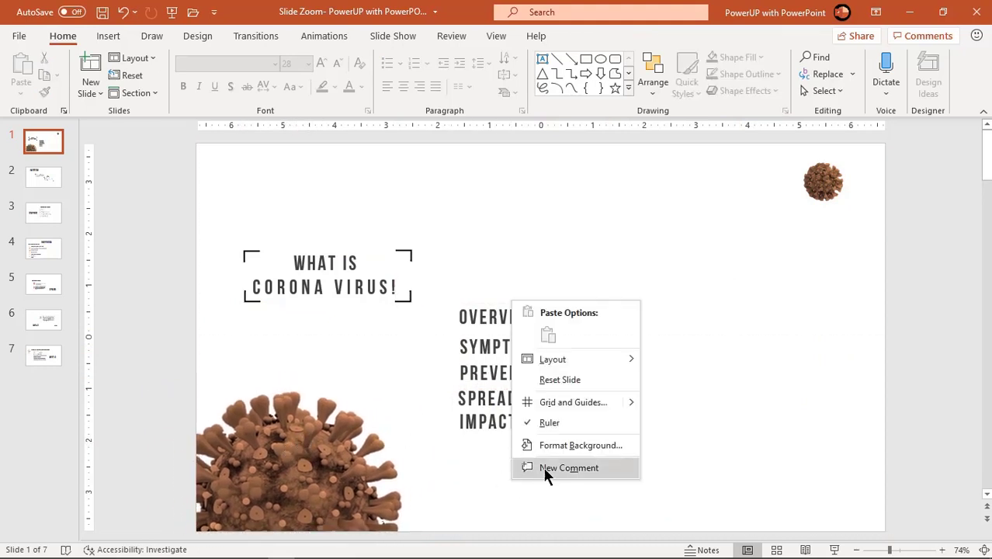
left_click(579, 449)
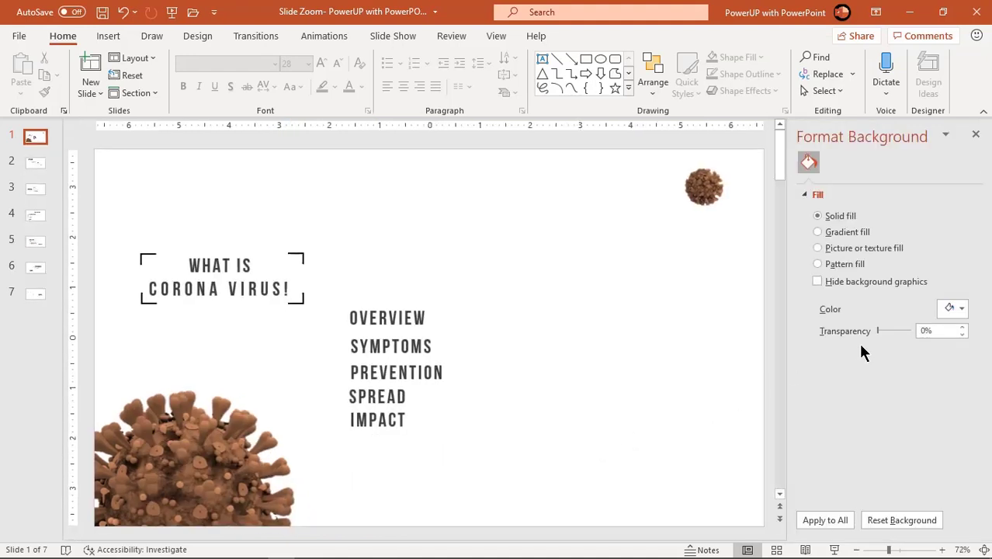
left_click(951, 309)
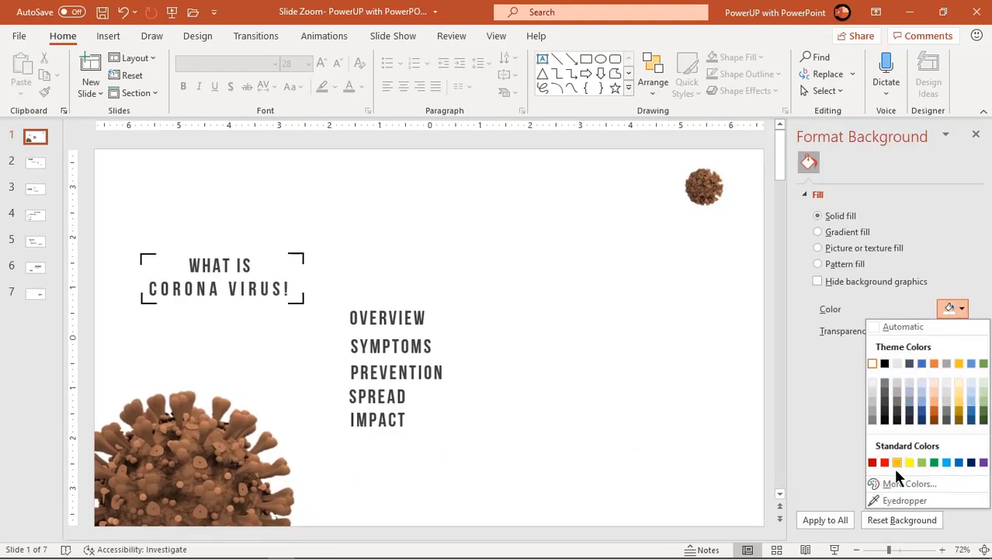
left_click(890, 496)
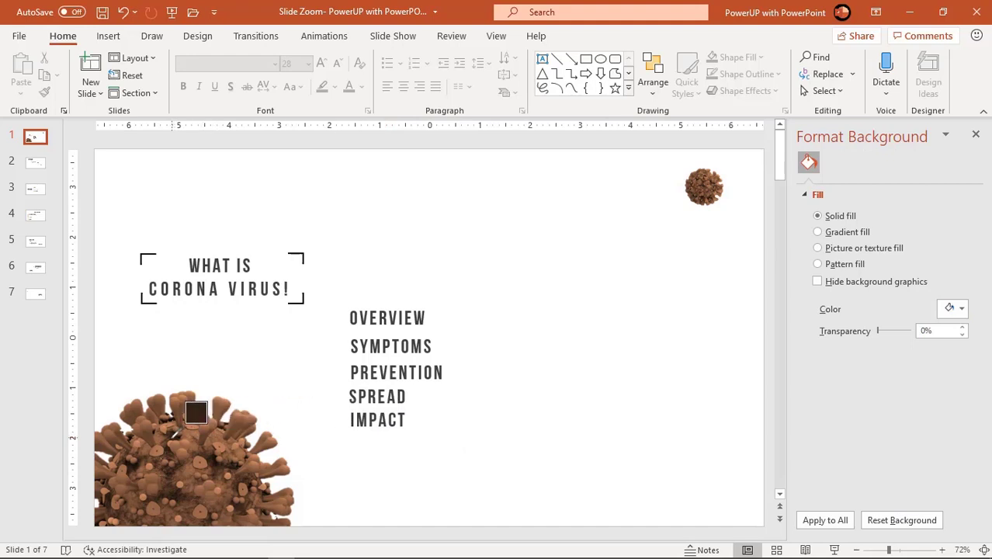
left_click(177, 432)
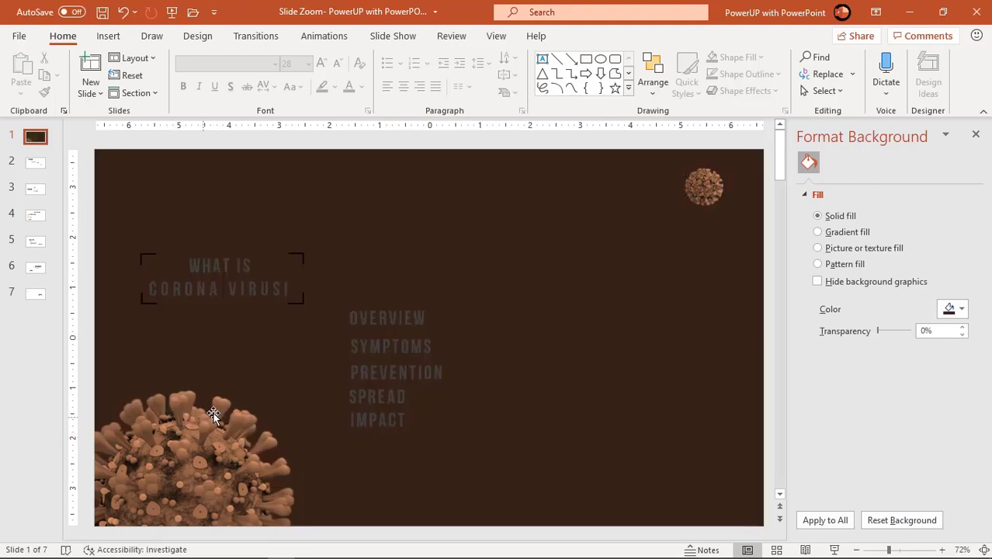
left_click(976, 136)
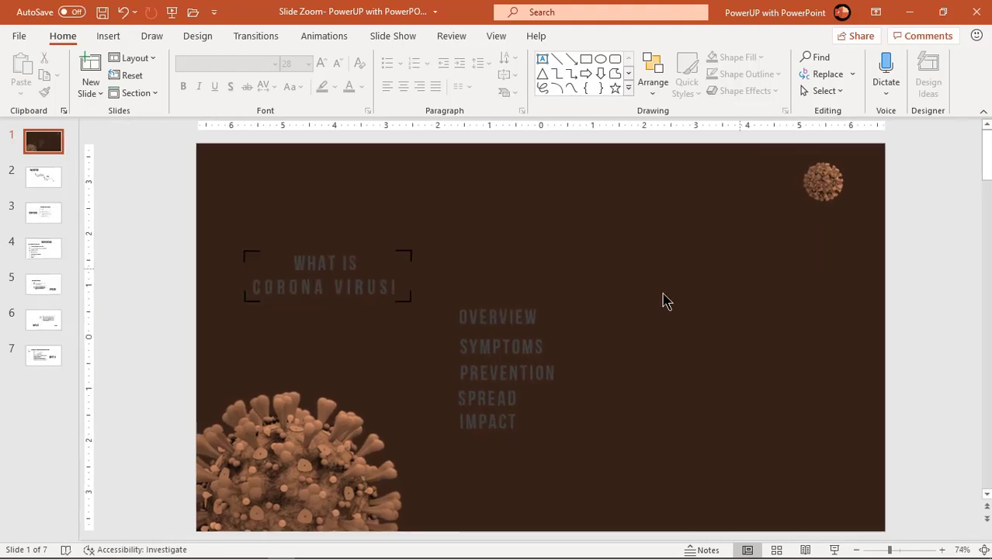
Make the title and the OVERVIEW, SYMPTOMS, PREVENTION, SPREAD and IMPACT text white
left_click(325, 270)
left_click(342, 248)
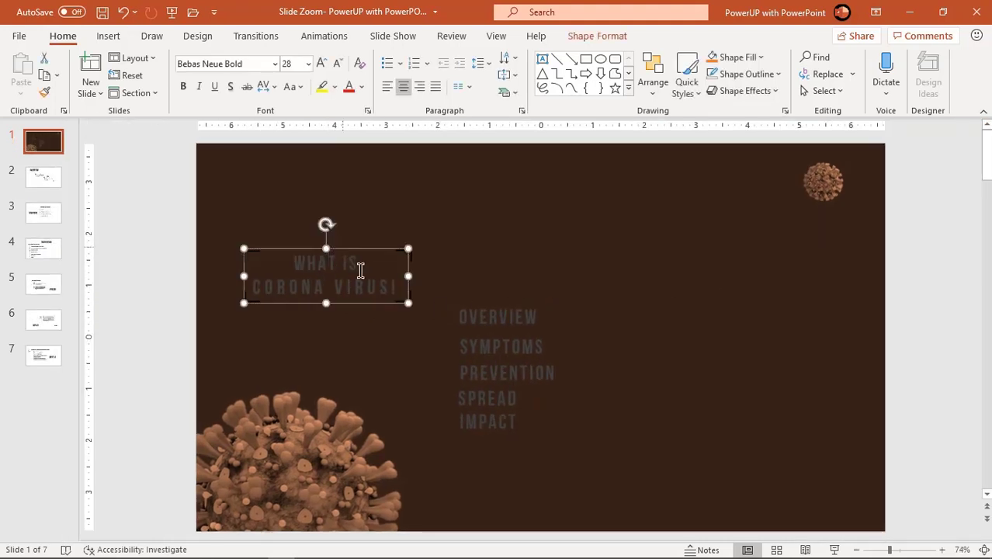
left_click(509, 319, "shift")
left_click(491, 347, "shift")
left_click(483, 373, "shift")
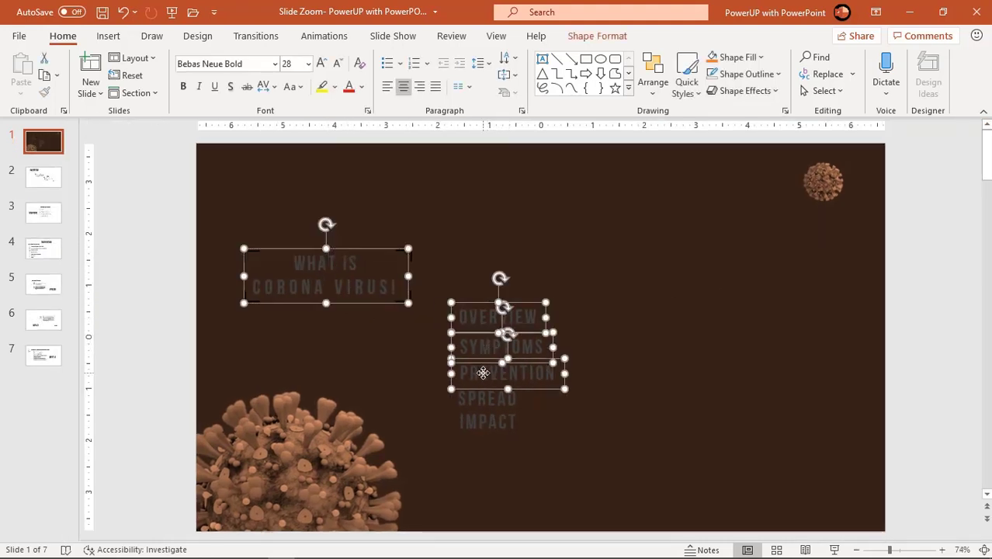
left_click(479, 398, "shift")
left_click(477, 422, "shift")
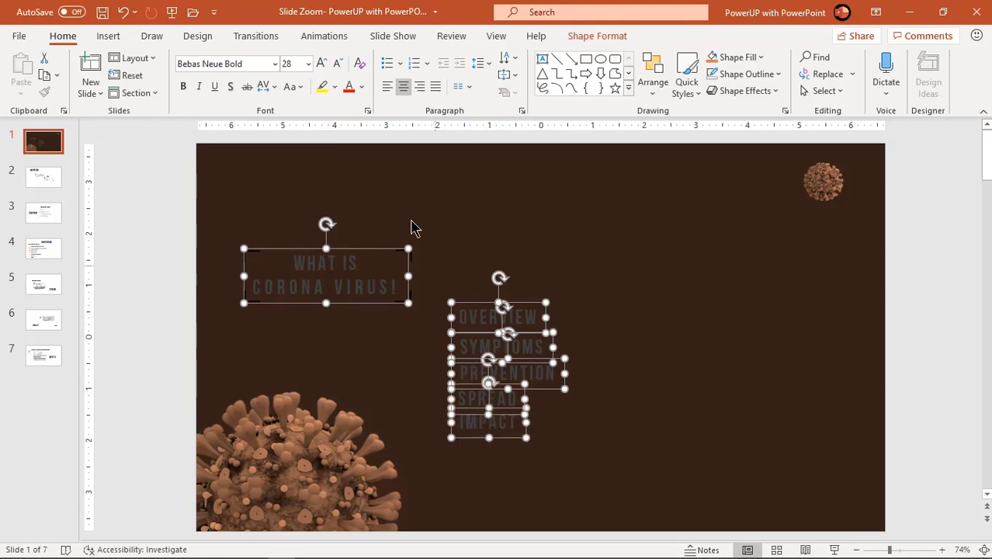
left_click(362, 88)
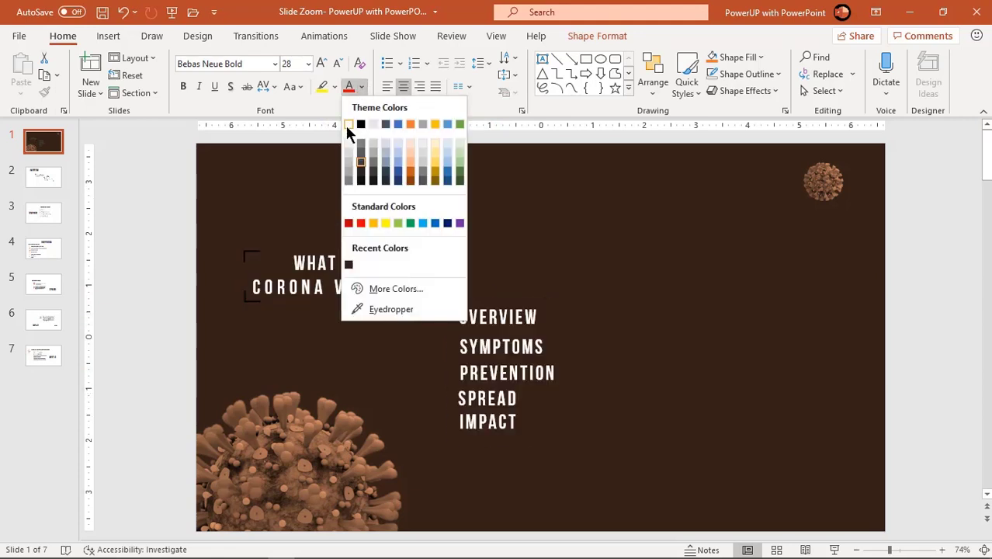
left_click(348, 125)
left_click(467, 217)
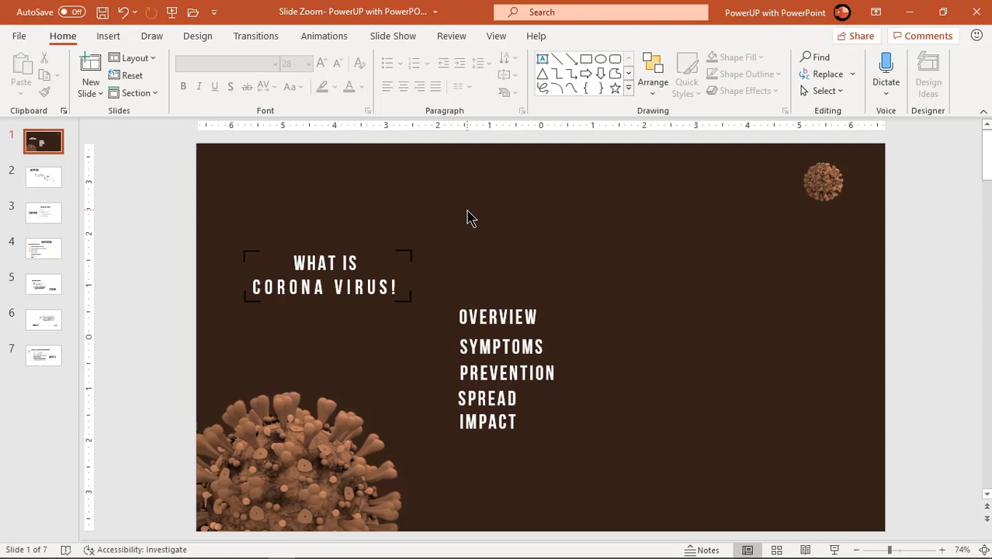
Outline the title's four corner brackets in light peach #CBA48F
left_click(412, 252)
left_click(412, 301, "shift")
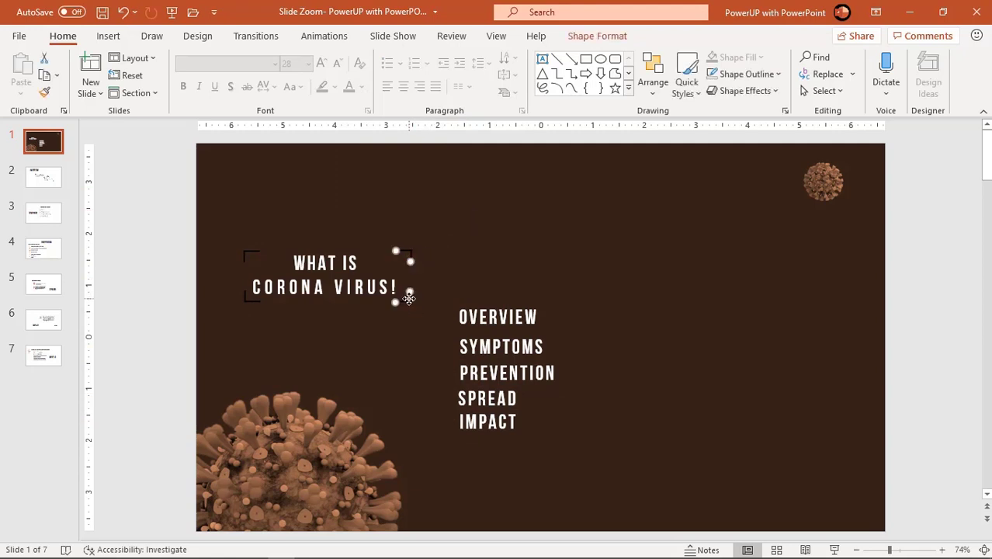
left_click(258, 303, "shift")
left_click(249, 253, "shift")
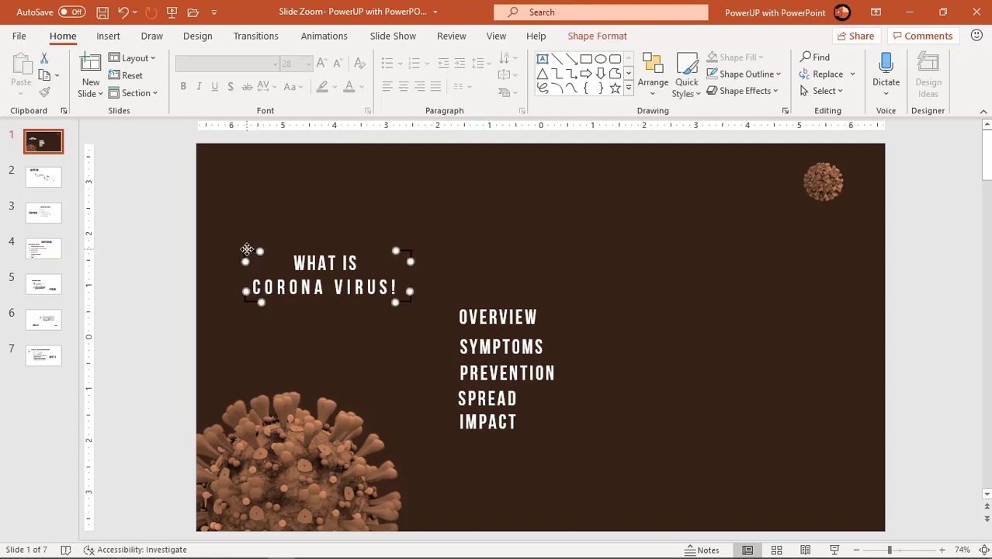
left_click(594, 37)
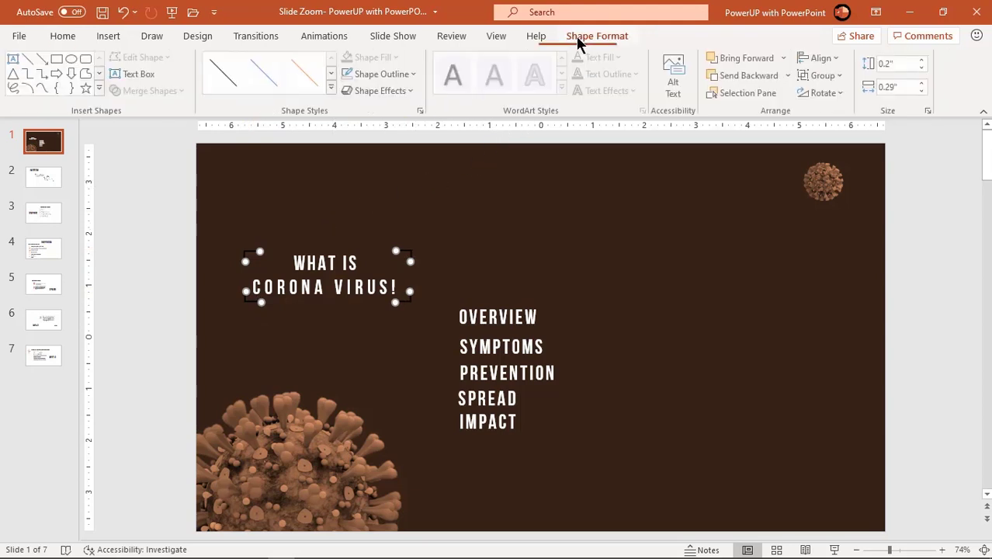
left_click(390, 74)
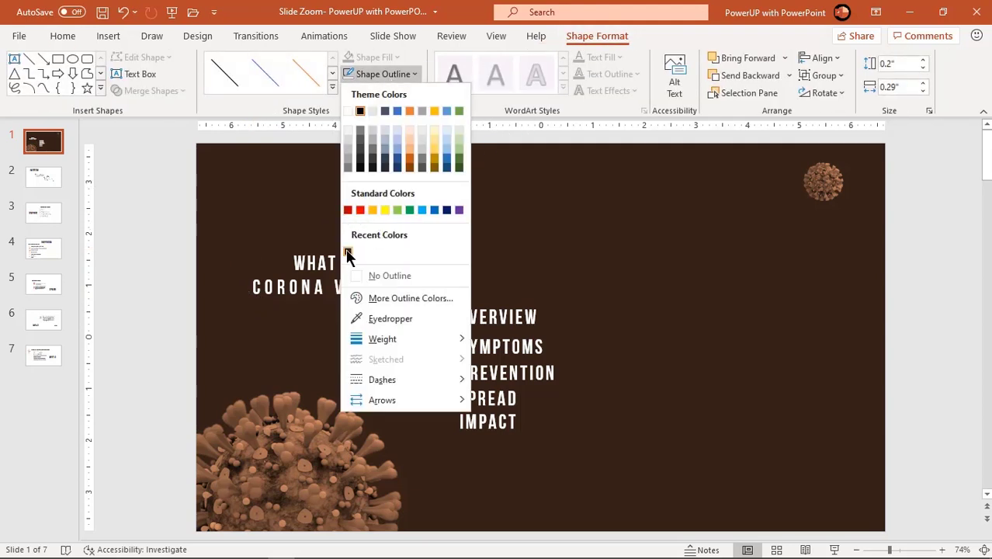
left_click(348, 253)
left_click(402, 74)
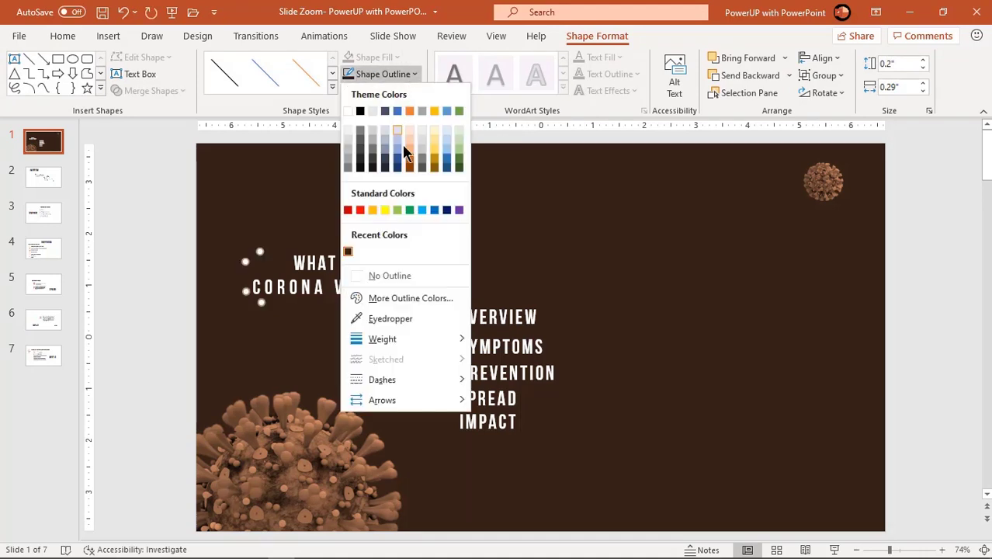
left_click(393, 296)
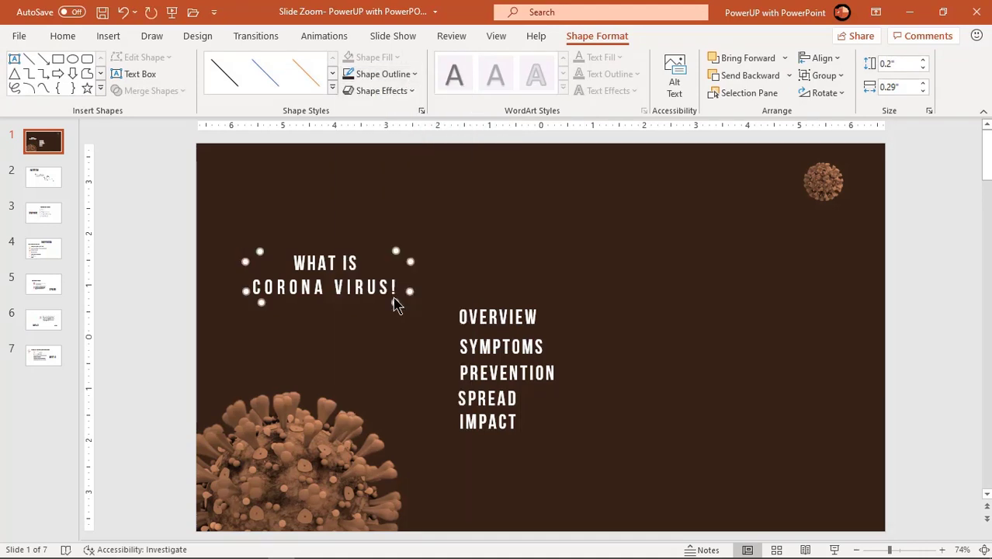
left_click(528, 218)
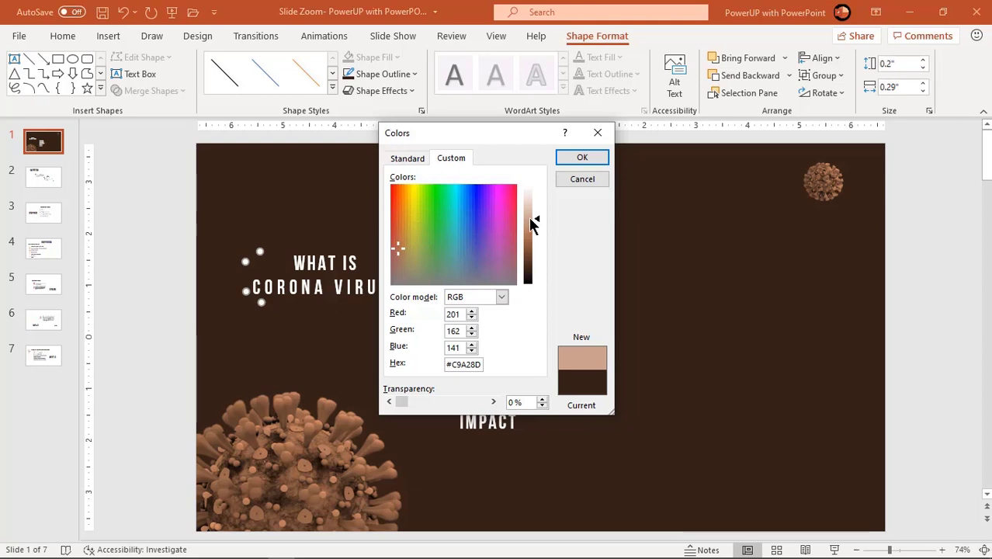
left_click(529, 218)
left_click(592, 159)
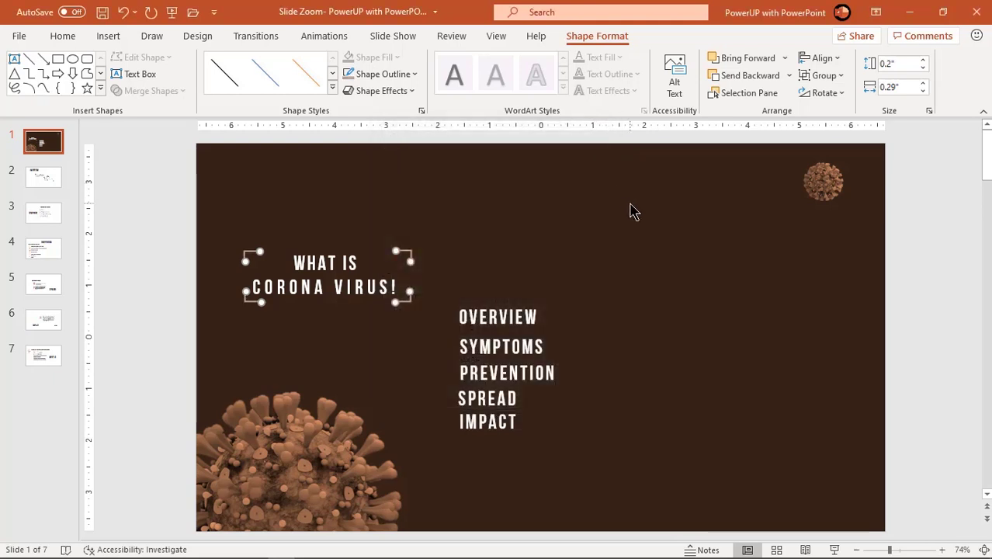
left_click(629, 210)
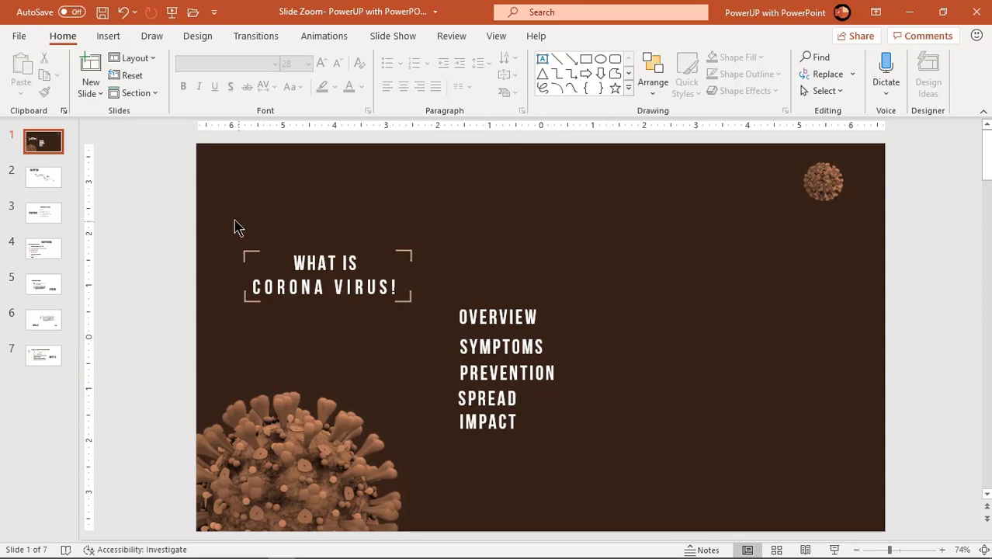
Move the whole title group up and to the left
left_click_drag(212, 206, 443, 348)
left_click_drag(401, 302, 389, 239)
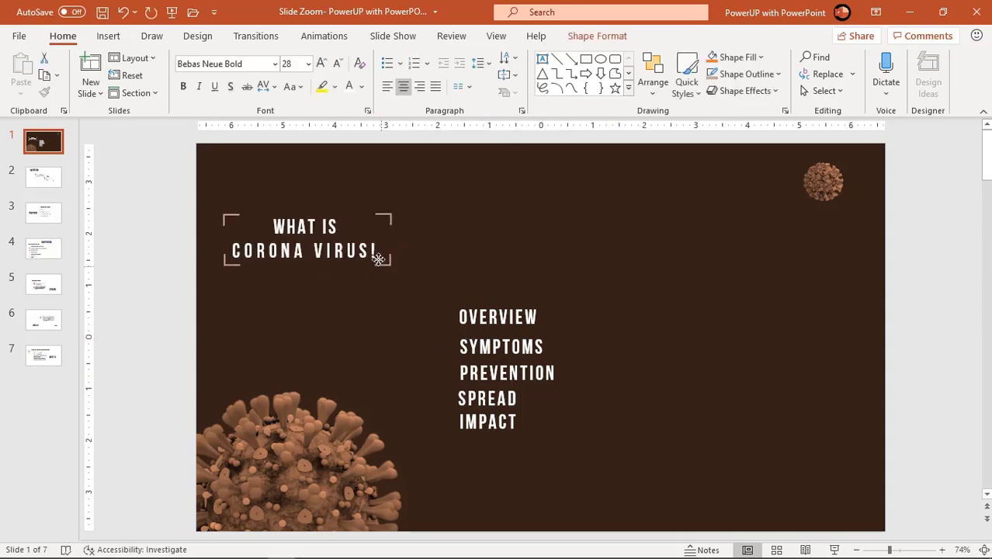
left_click(608, 310)
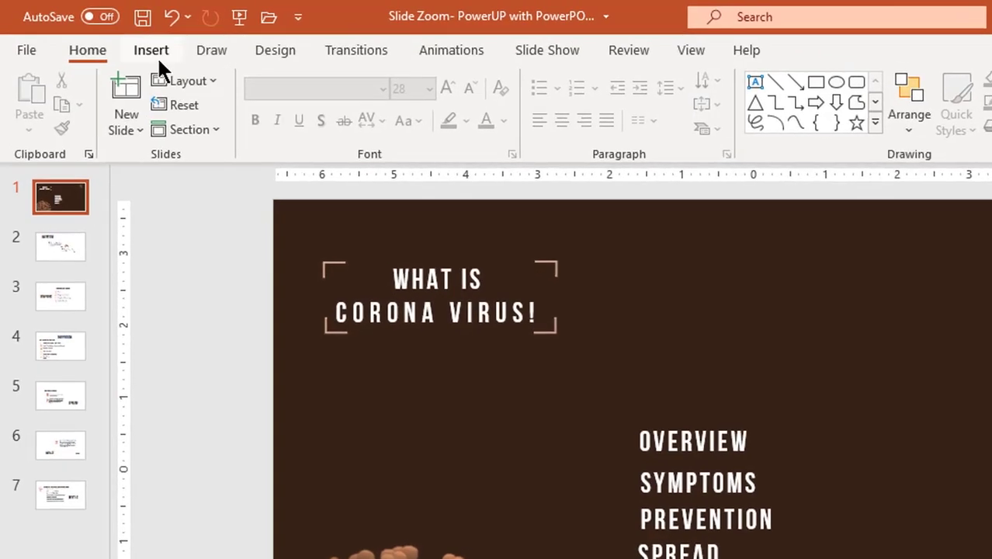
Draw an oval circle above the topic list with no outline and a peach fill
left_click(156, 53)
left_click(318, 131)
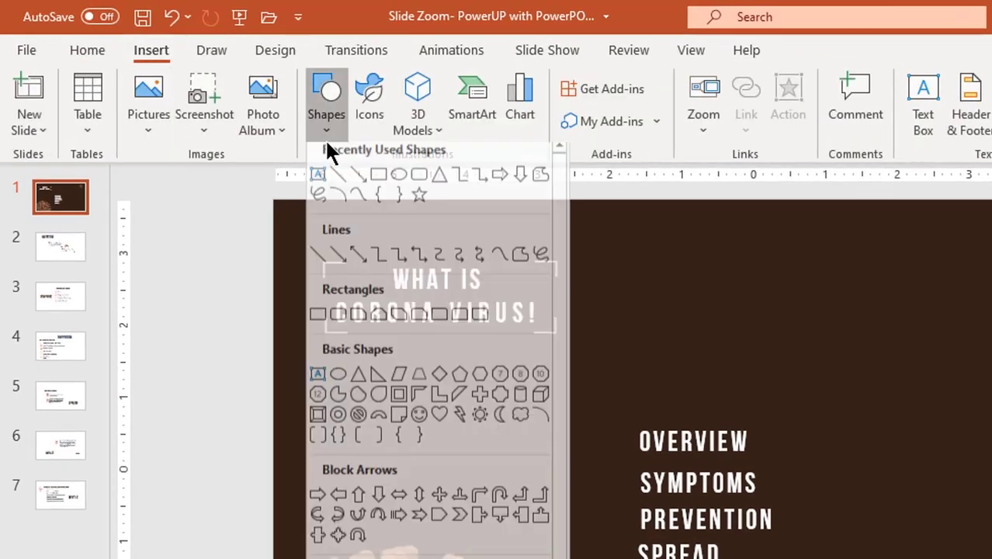
left_click(385, 200)
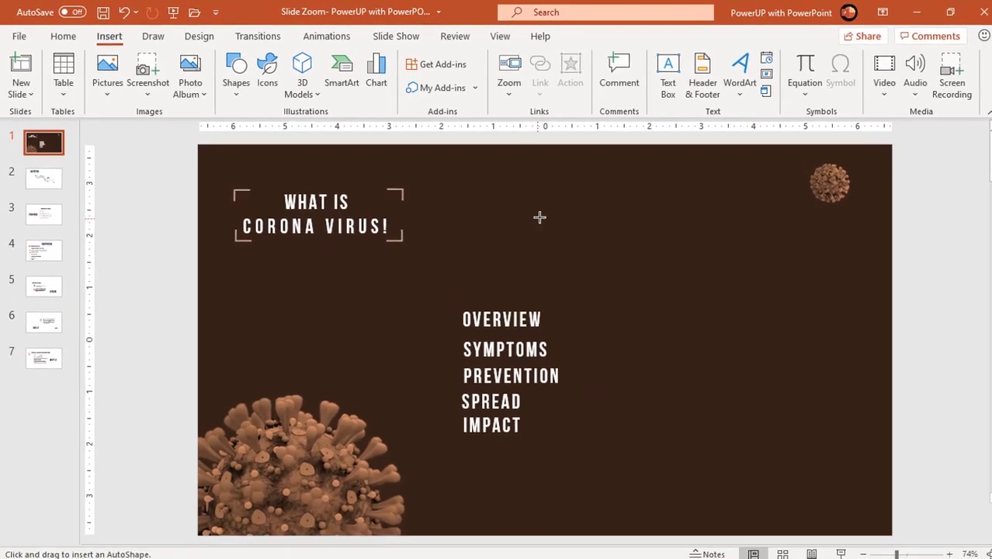
left_click_drag(568, 236, 619, 278)
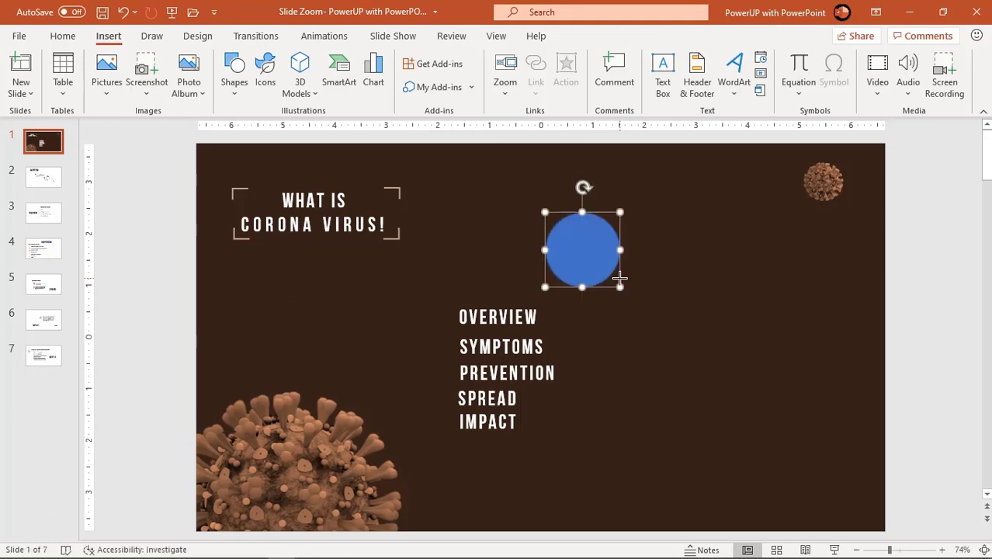
left_click(385, 74)
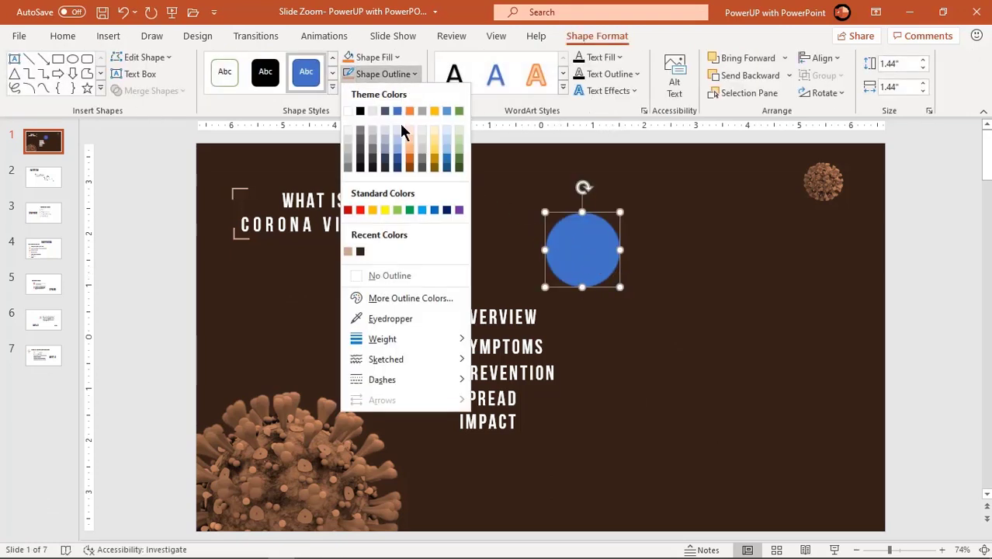
left_click(388, 275)
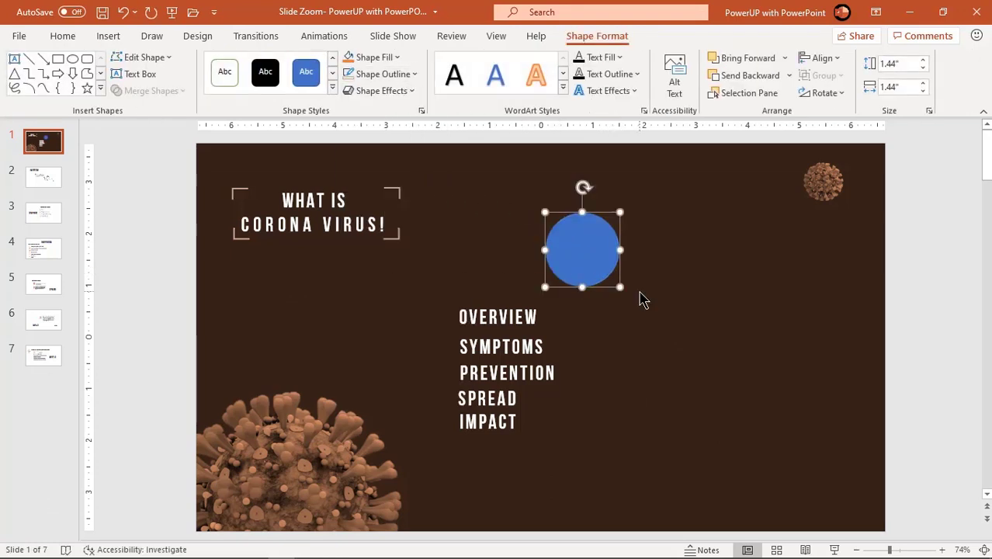
left_click(396, 57)
left_click(350, 232)
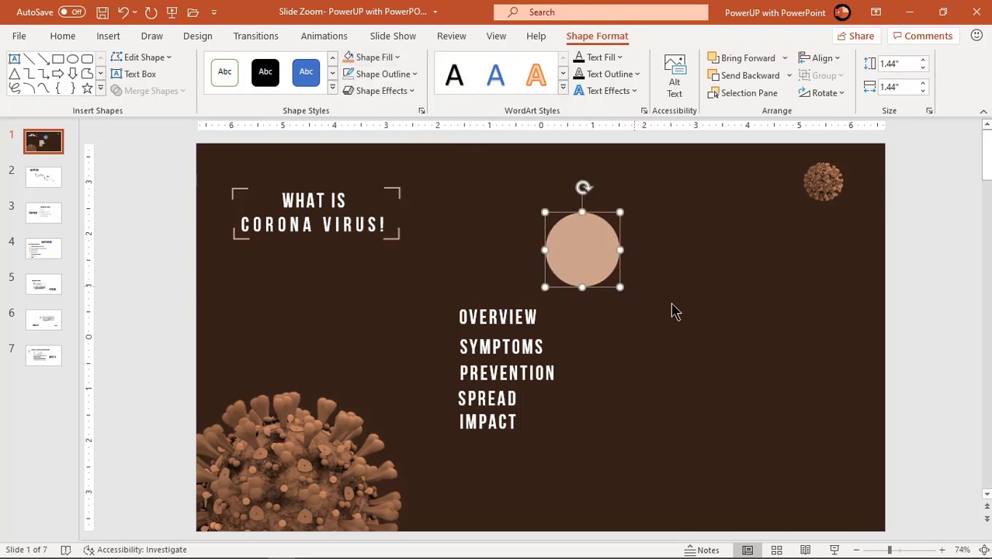
left_click(625, 282)
Duplicate the circle down and to the right, shrinking the copy slightly to 1.24 inches
left_click(592, 249)
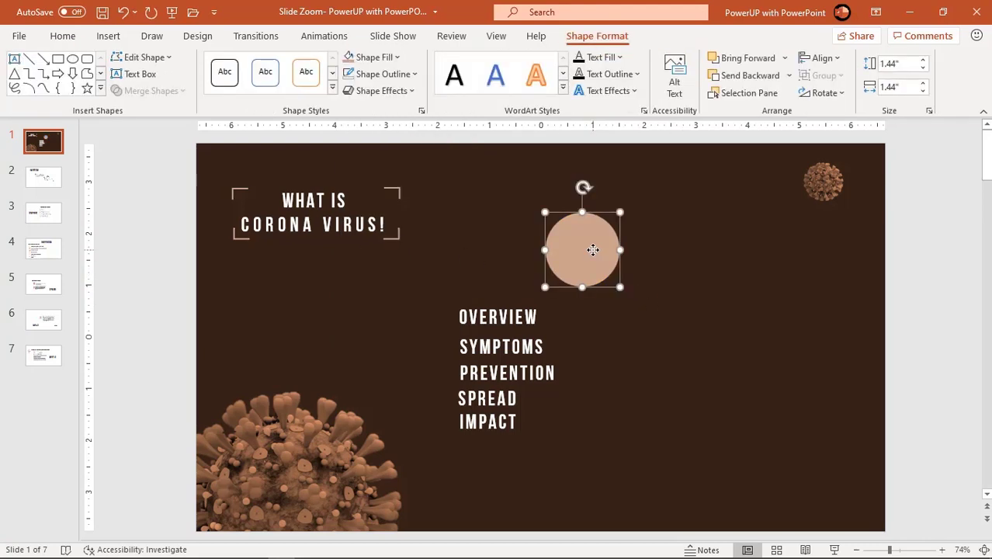
left_click_drag(593, 249, 665, 311, "ctrl")
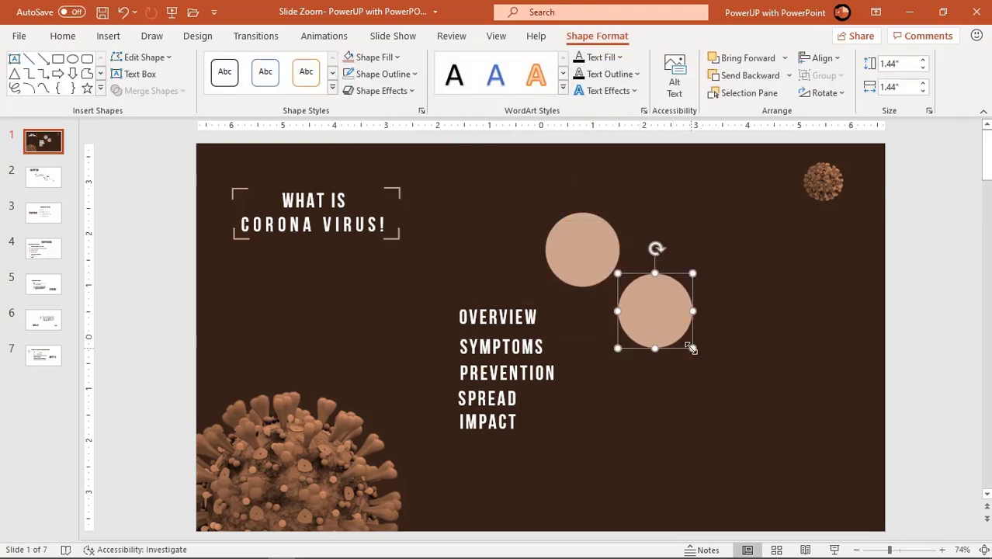
left_click_drag(691, 348, 680, 343)
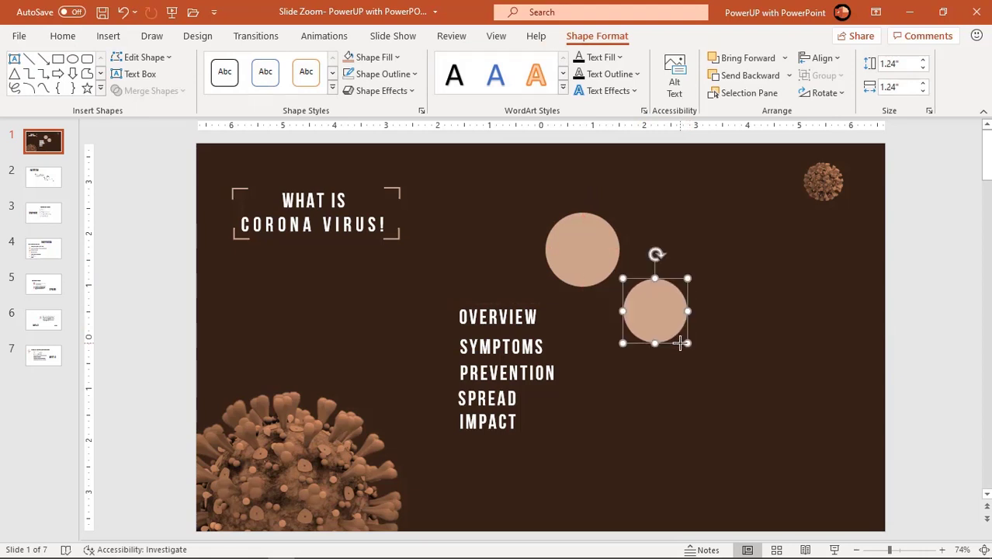
left_click(711, 361)
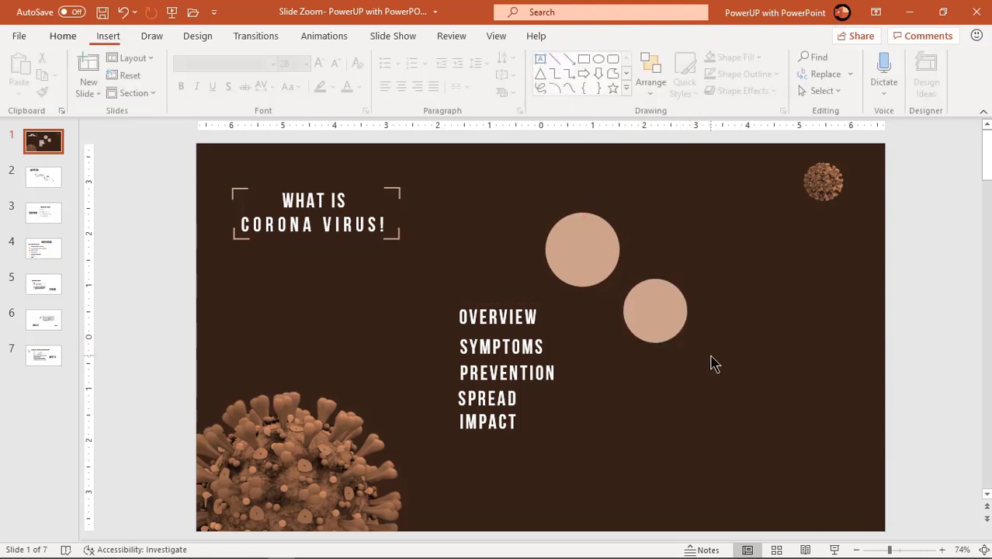
left_click(594, 263)
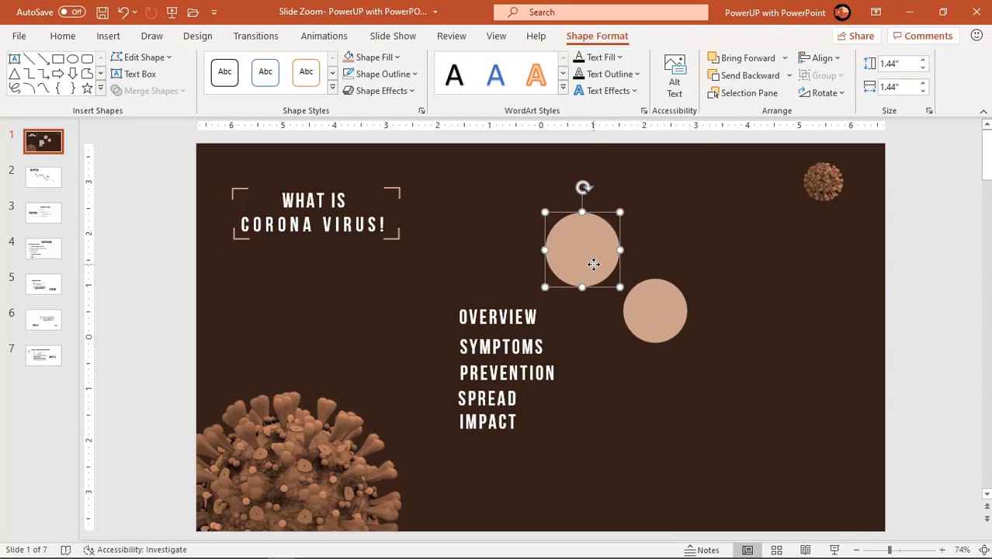
Make the upper circle about 50% transparent and centre the solid circle over it
right_click(594, 265)
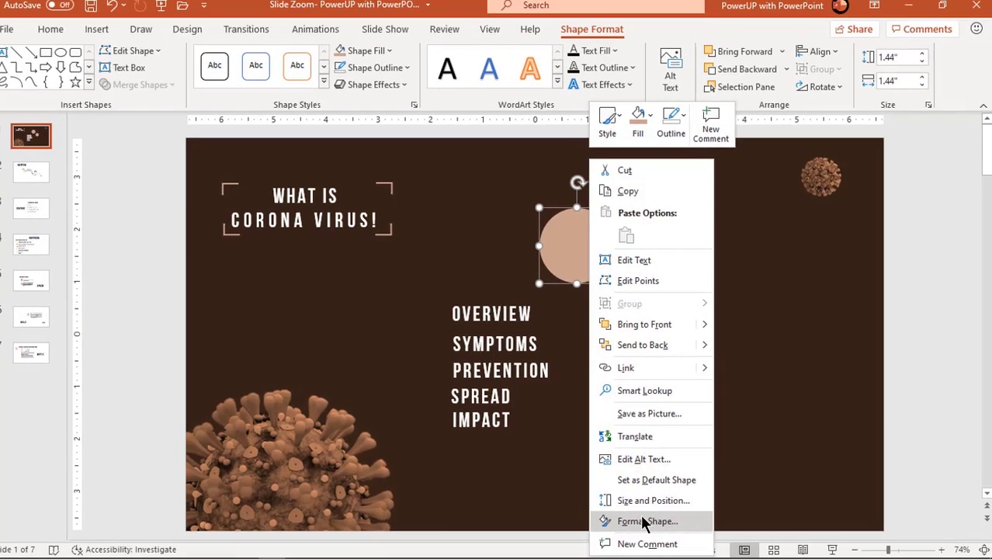
left_click(647, 521)
left_click_drag(851, 321, 872, 322)
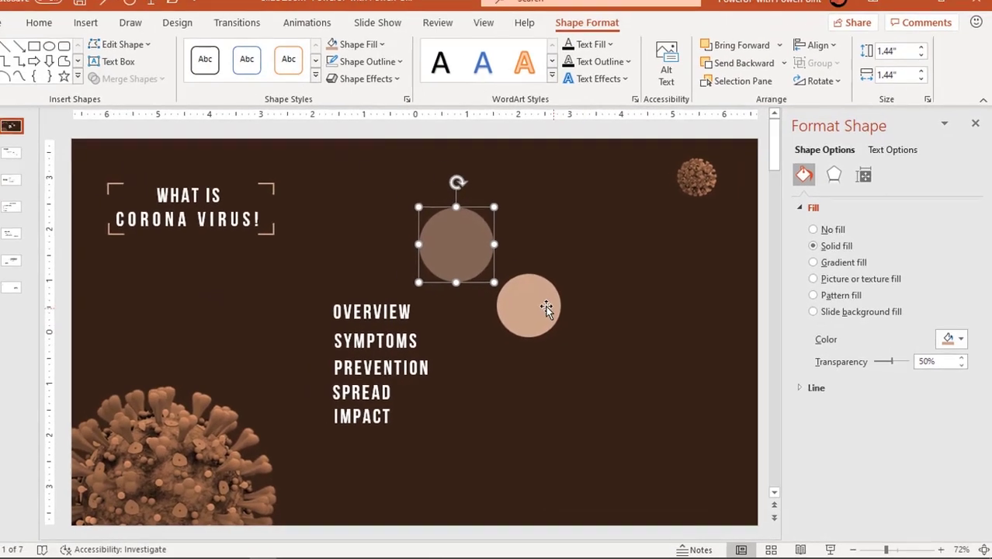
left_click_drag(547, 311, 469, 256)
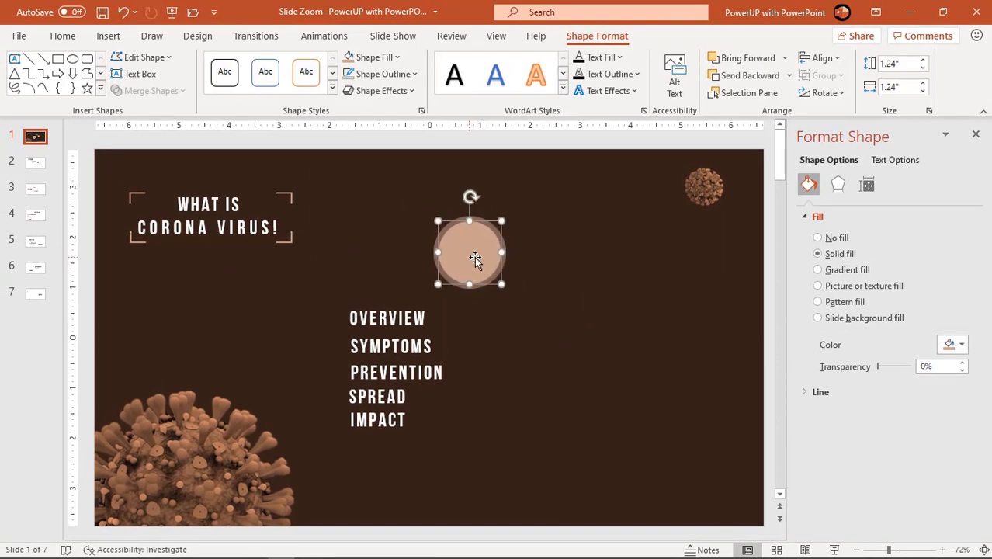
left_click(976, 134)
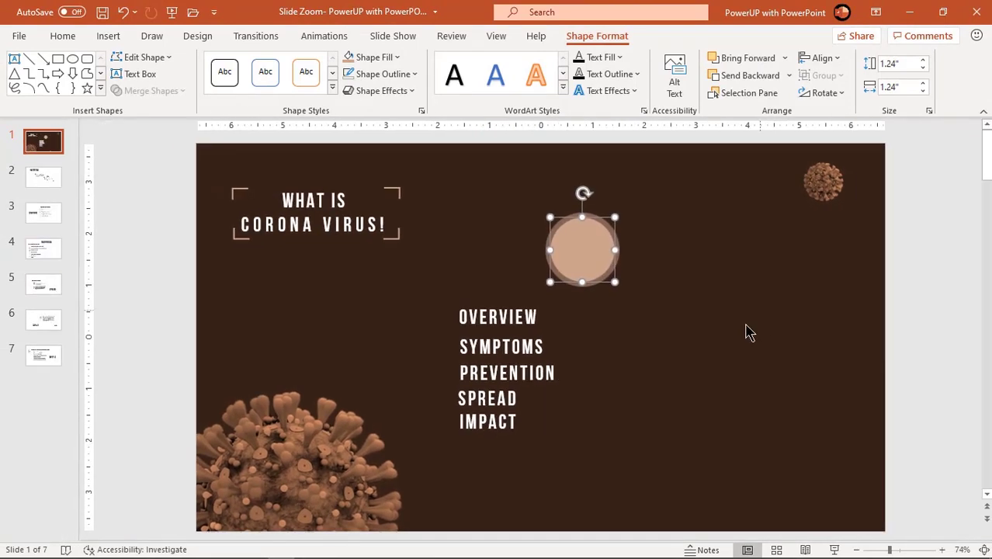
left_click(738, 379)
Move the ringed circle below the title and bring OVERVIEW to the front on top of it
mouse_move(579, 241)
left_mouse_down()
mouse_move(522, 186)
mouse_move(284, 306)
left_mouse_up()
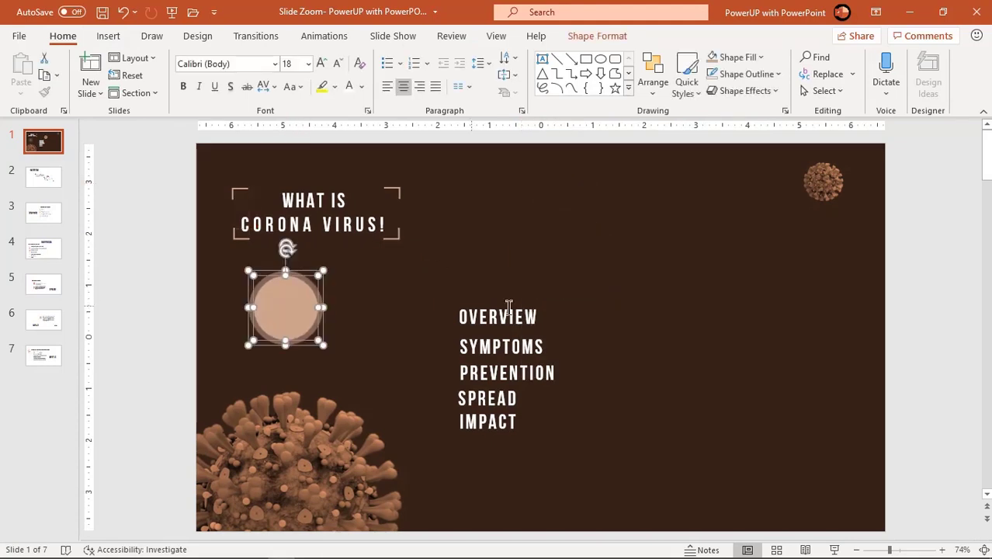
left_click_drag(512, 303, 362, 296)
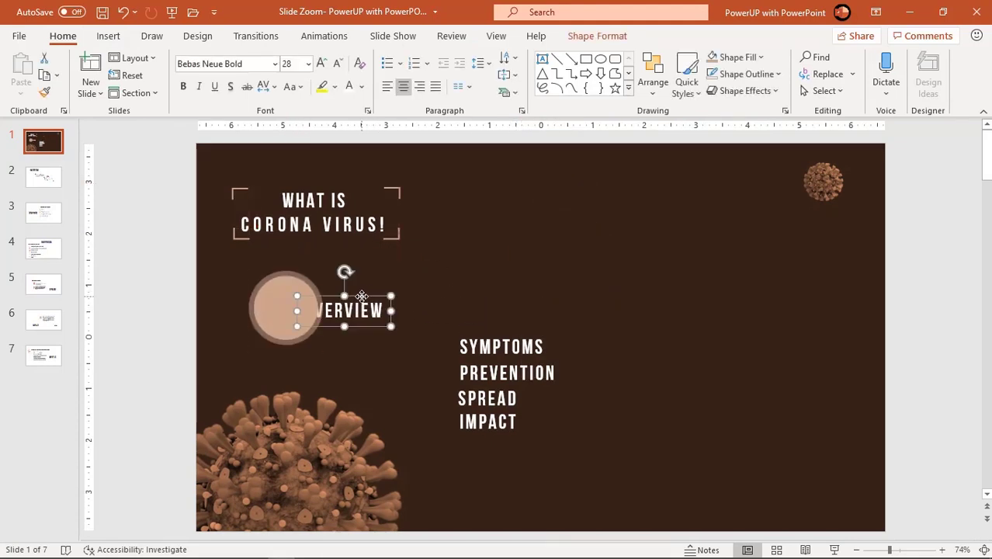
right_click(362, 296)
left_click(415, 322)
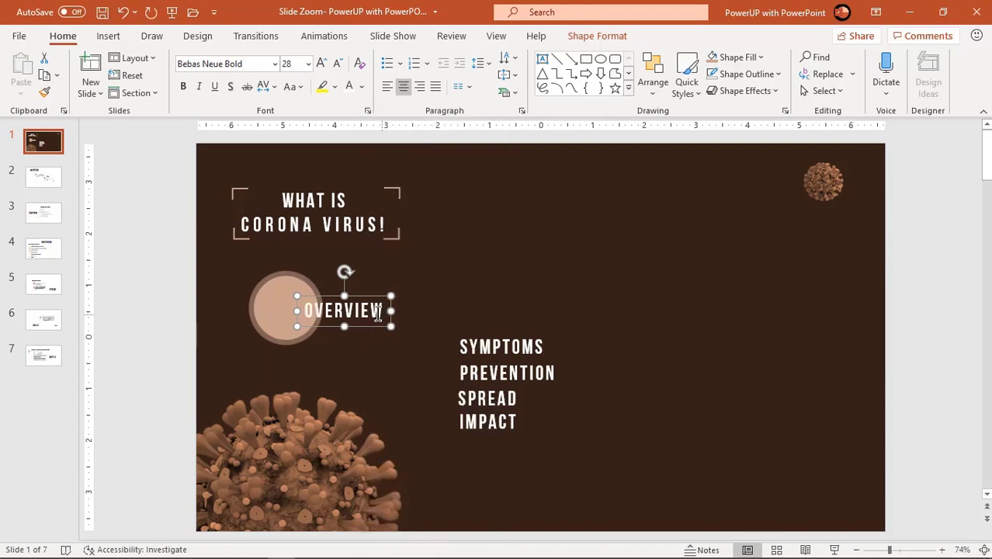
left_click_drag(369, 326, 347, 328)
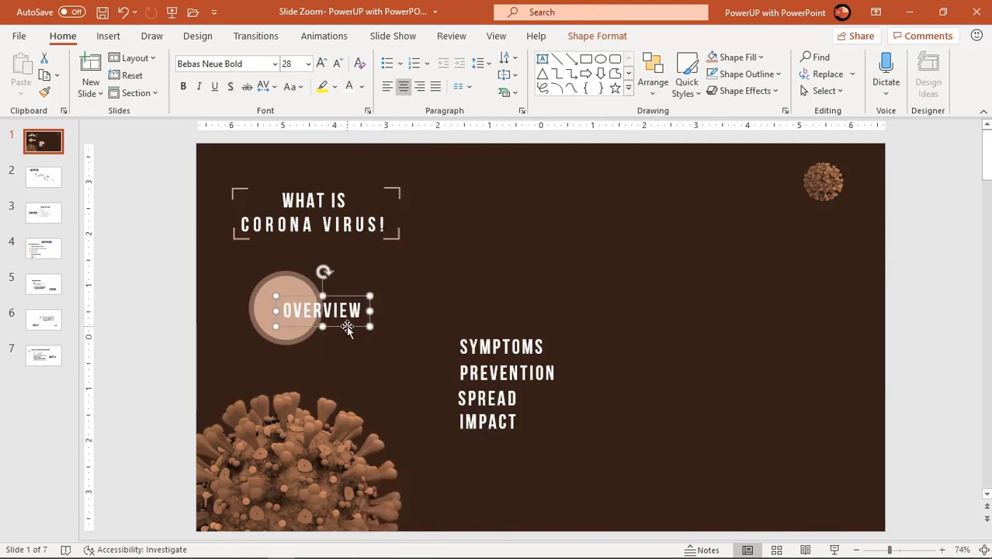
key("Escape")
Copy the ringed circle four times, spreading the copies across the slide
left_click(281, 287)
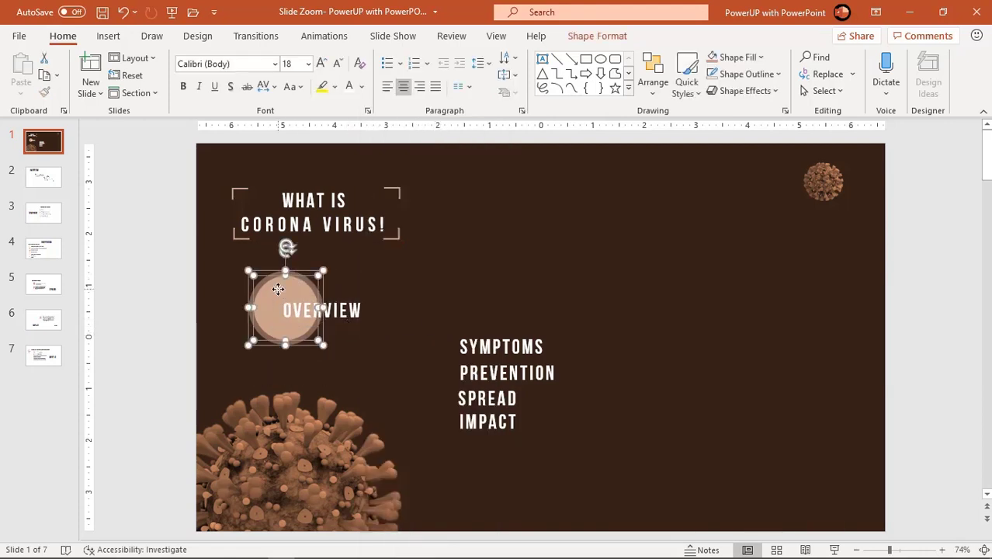
left_click_drag(278, 289, 439, 286, "ctrl")
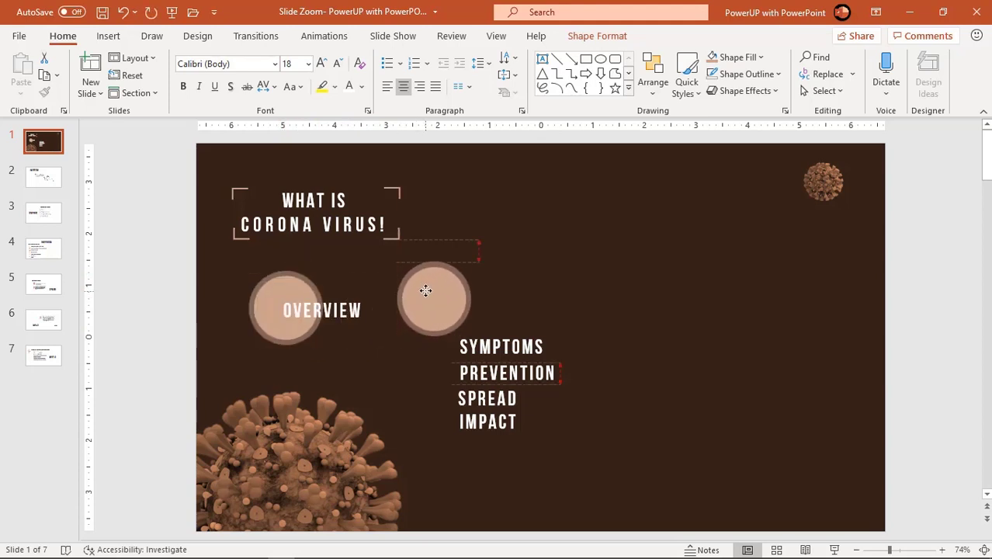
left_click_drag(436, 340, 419, 404)
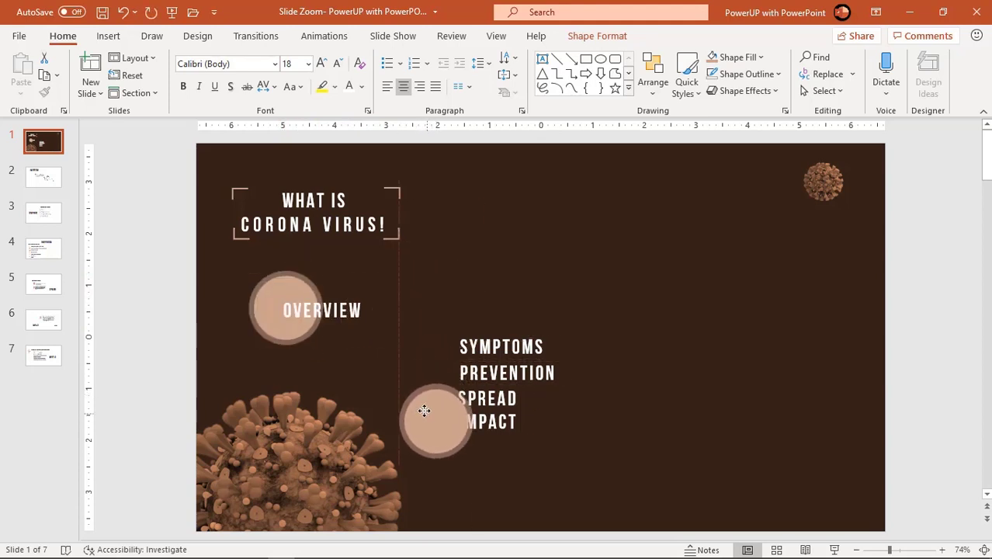
left_click_drag(419, 404, 422, 399)
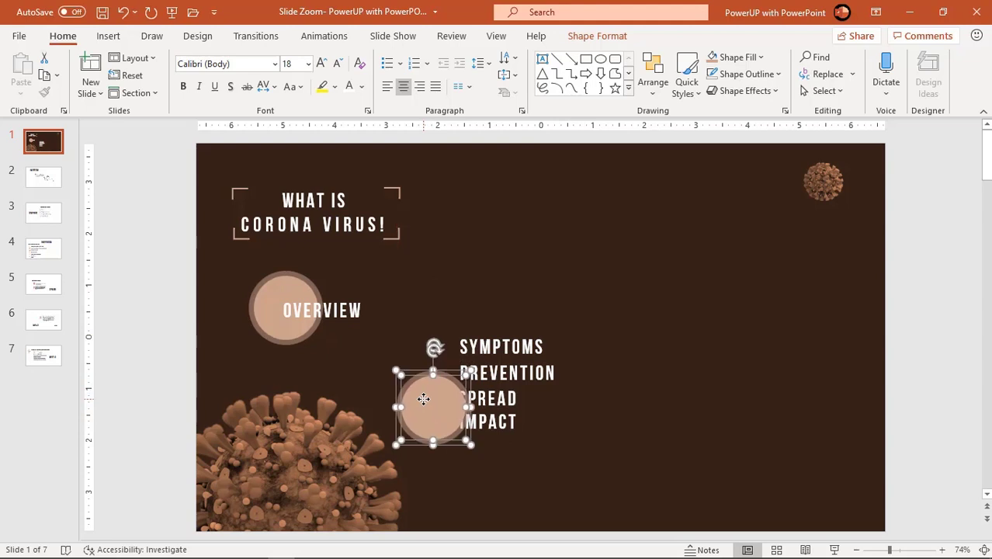
left_click(526, 412)
left_click(434, 384)
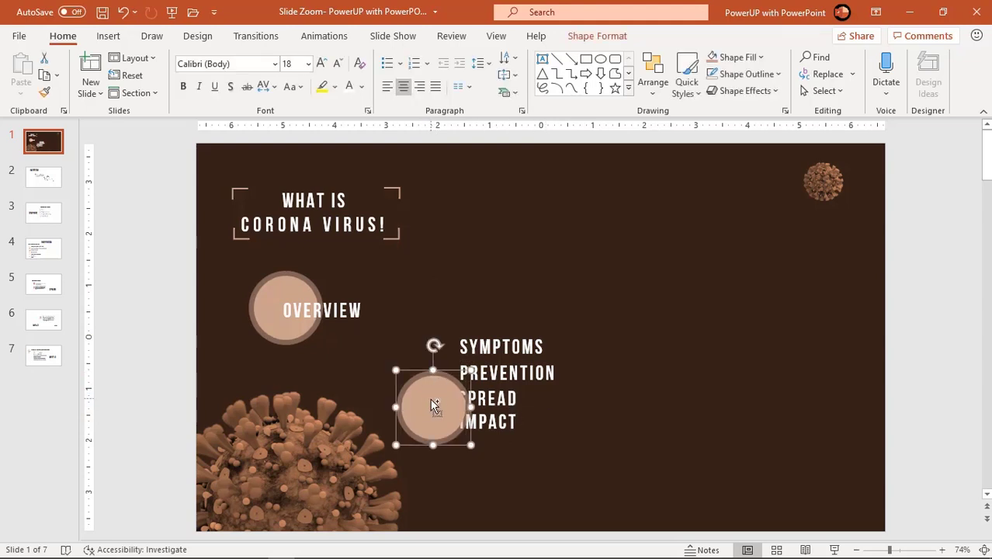
left_click_drag(433, 405, 601, 347)
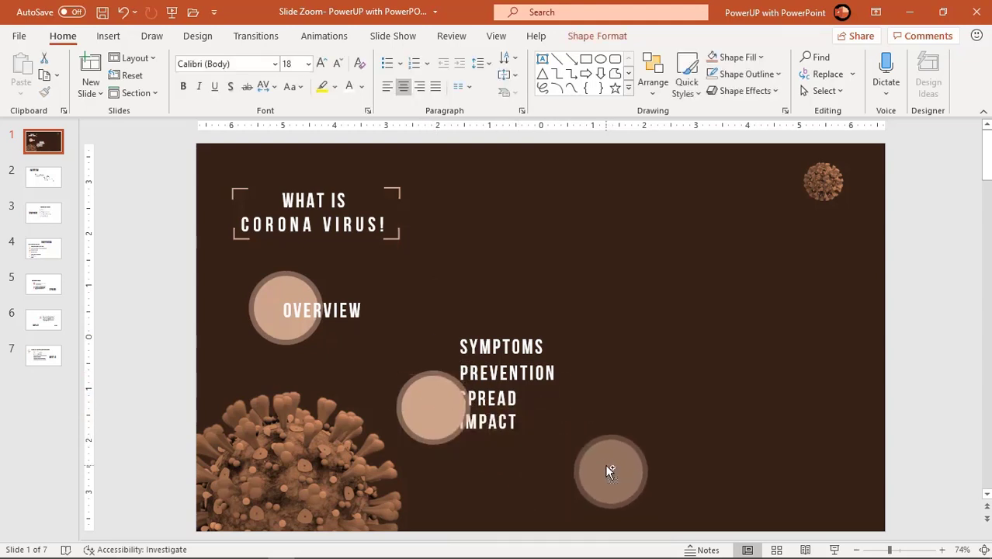
mouse_move(601, 347)
left_mouse_down()
mouse_move(547, 273)
mouse_move(704, 326)
left_mouse_up()
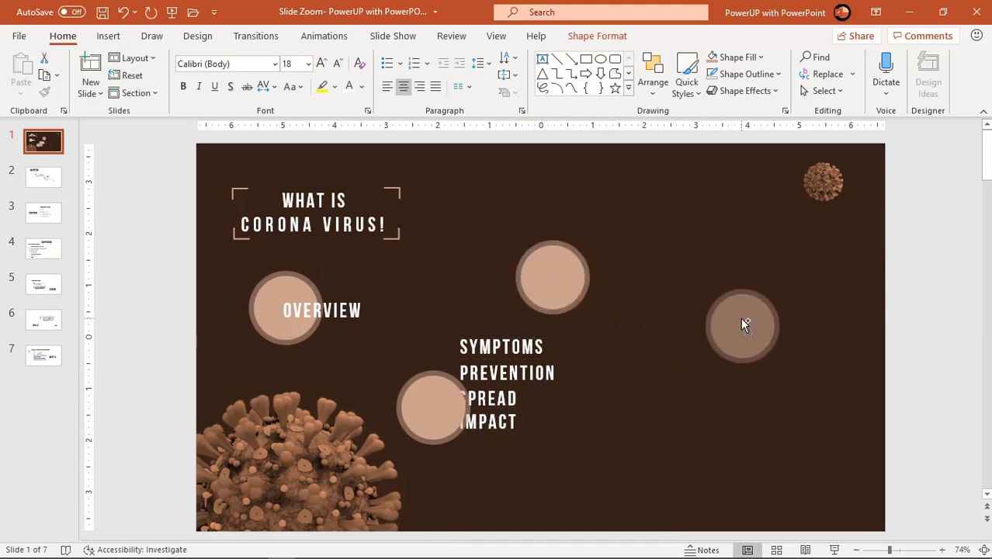
mouse_move(737, 324)
left_mouse_down()
mouse_move(668, 464)
mouse_move(663, 451)
left_mouse_up()
Bring the SYMPTOMS, PREVENTION, SPREAD and IMPACT labels to the front
left_click(545, 461)
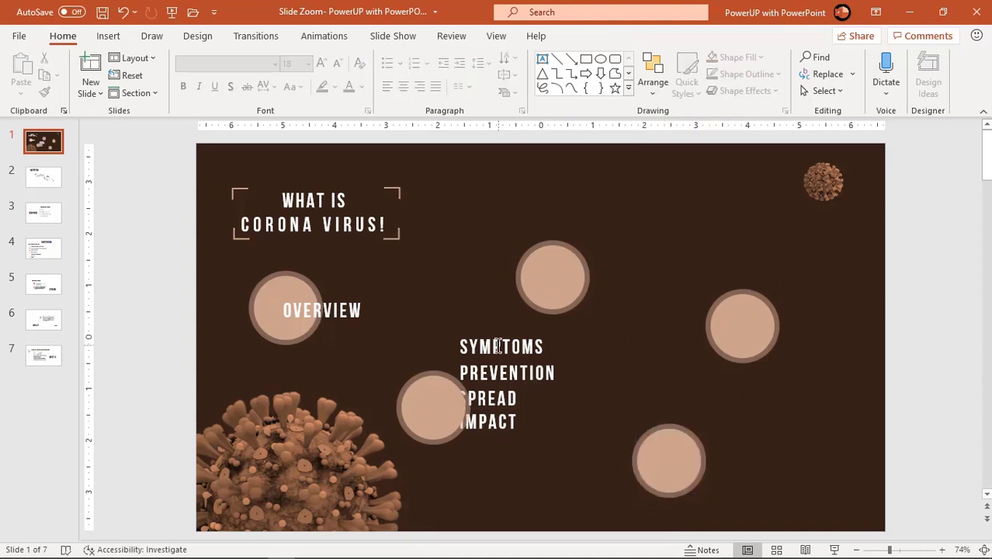
left_click(500, 345)
left_click(512, 374, "shift")
left_click(502, 399, "shift")
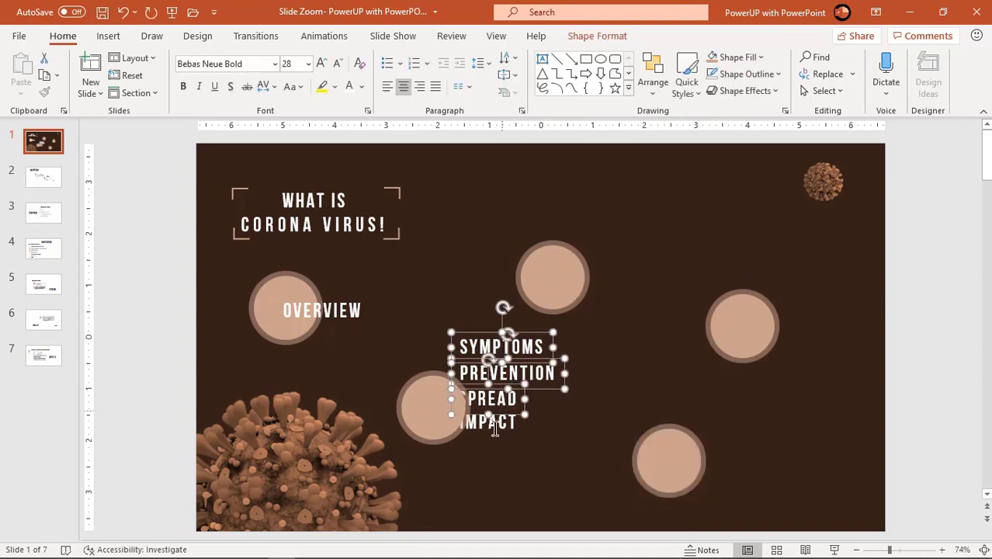
left_click(495, 425, "shift")
right_click(500, 440)
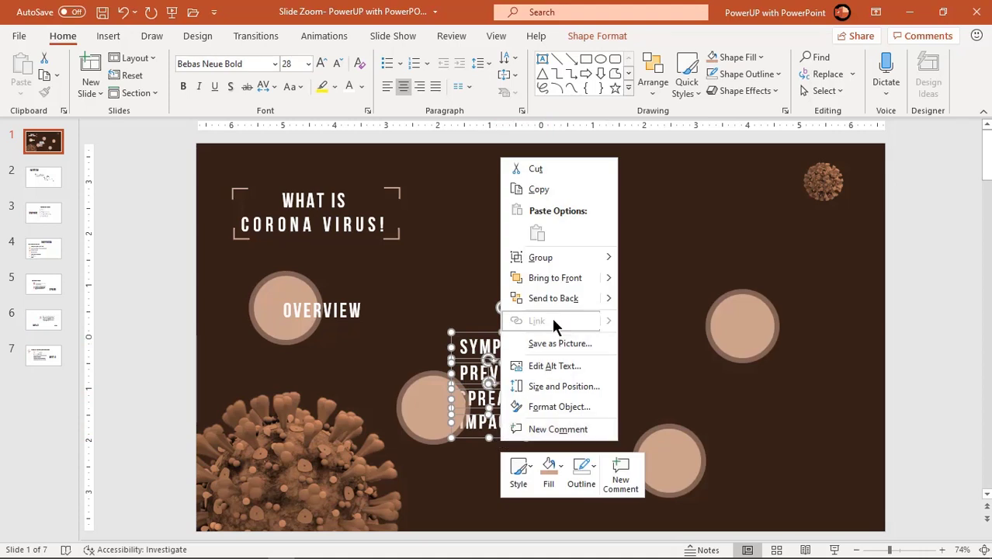
left_click(555, 277)
key("Escape")
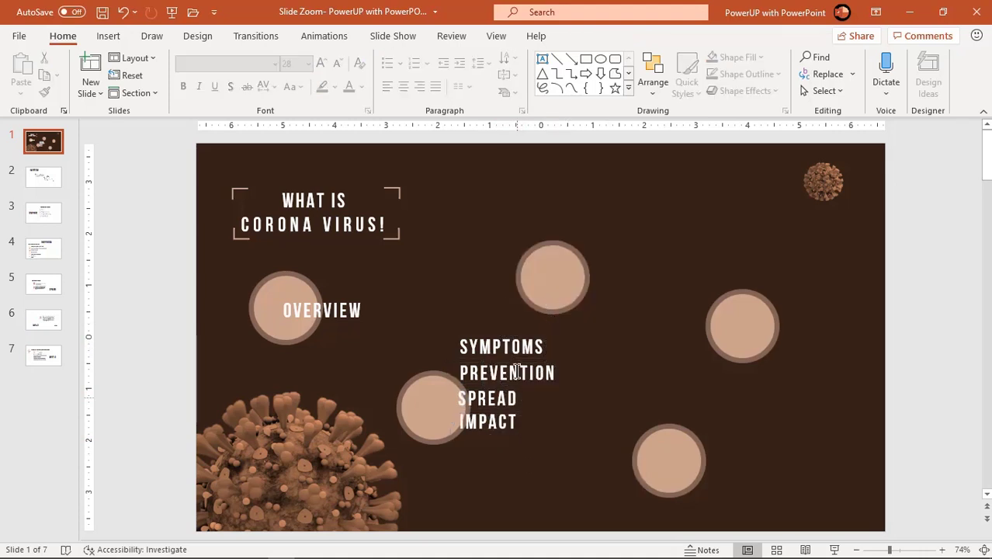
Place IMPACT, SPREAD, PREVENTION and SYMPTOMS each onto its own ringed circle
left_click_drag(505, 439, 722, 479)
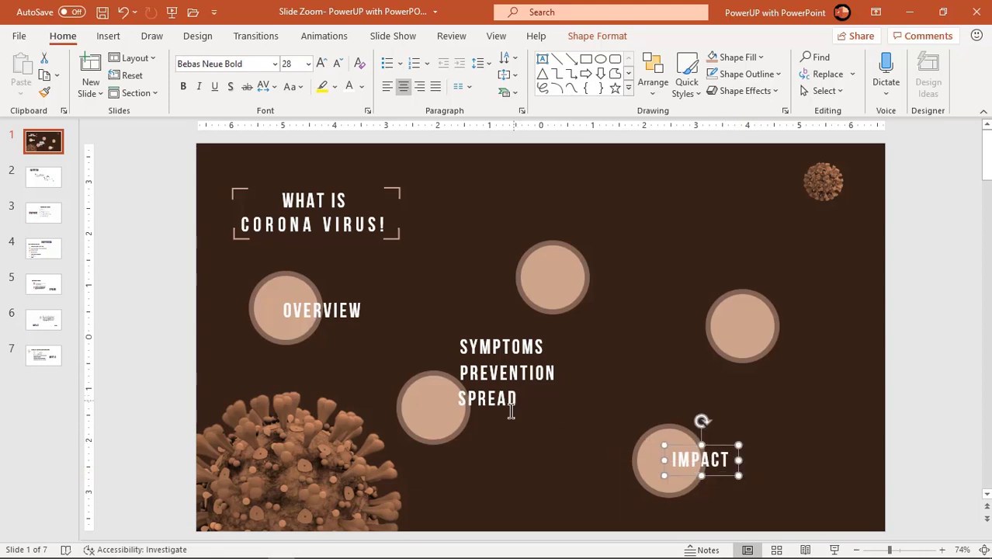
left_click_drag(514, 417, 797, 344)
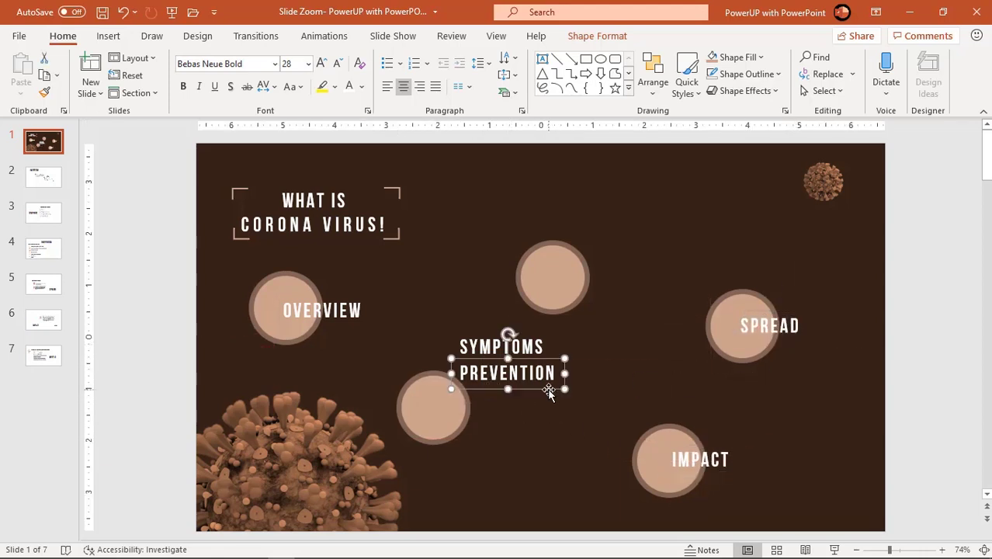
left_click_drag(545, 387, 631, 291)
left_click(538, 365)
left_click_drag(537, 365, 505, 425)
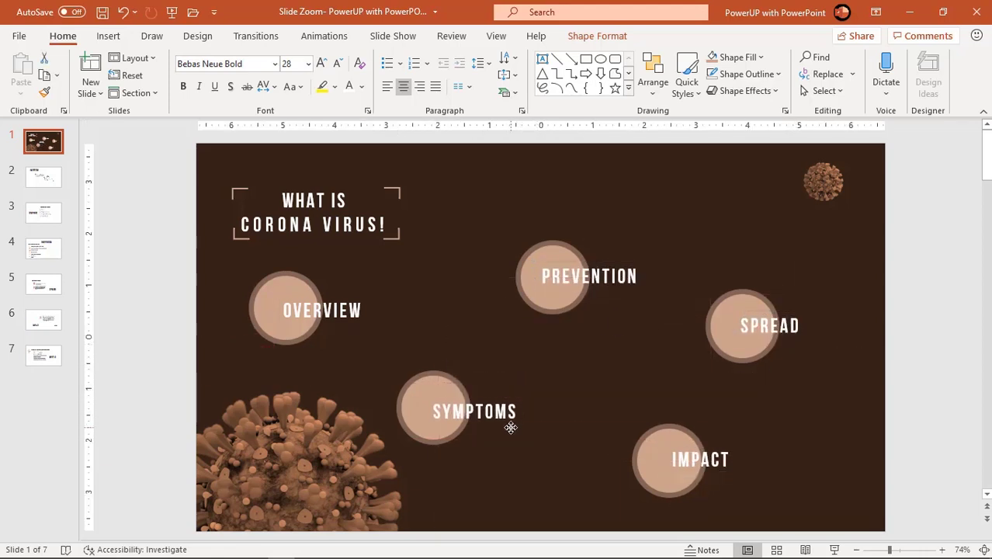
left_click(607, 401)
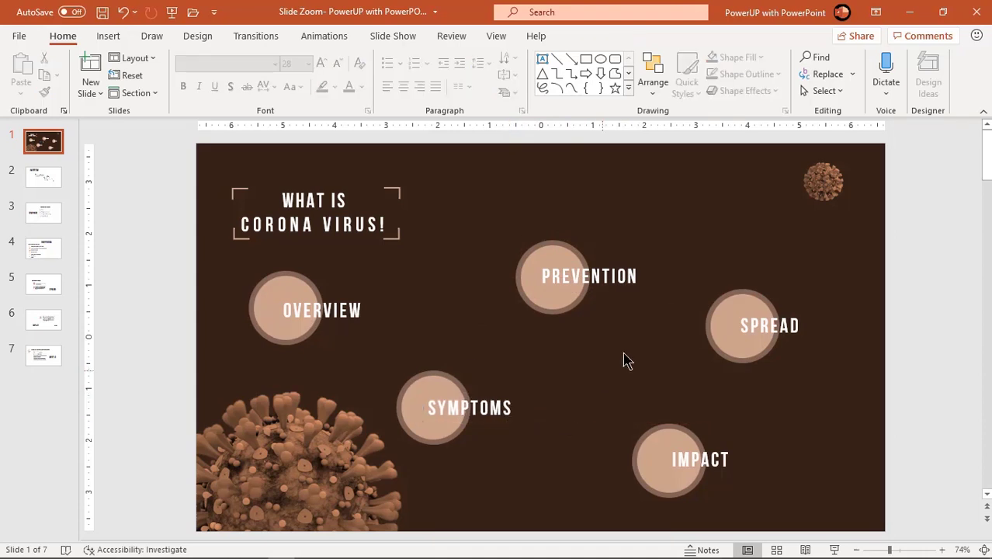
Give both virus pictures an outer shadow picture effect
left_click(827, 184)
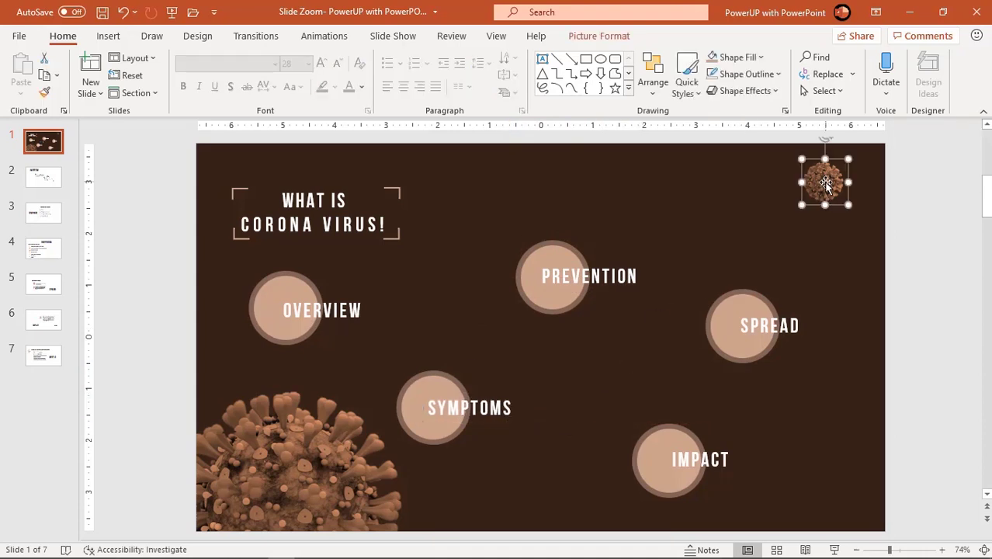
left_click(318, 430, "shift")
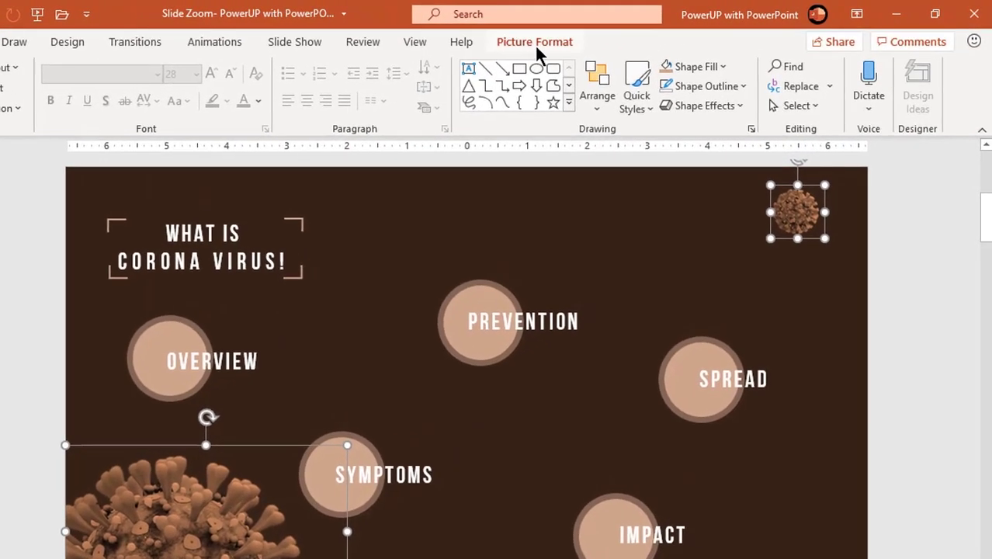
left_click(535, 48)
left_click(589, 86)
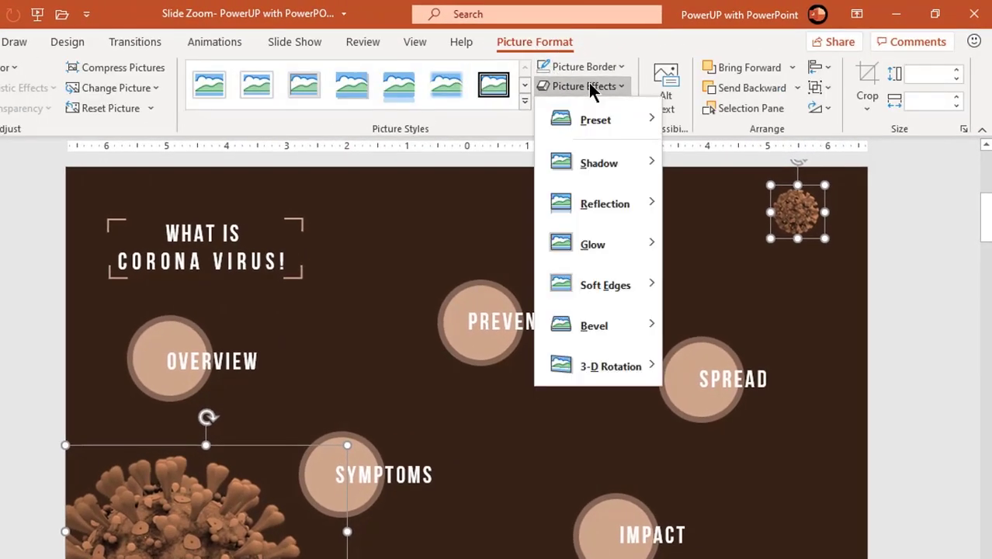
mouse_move(591, 160)
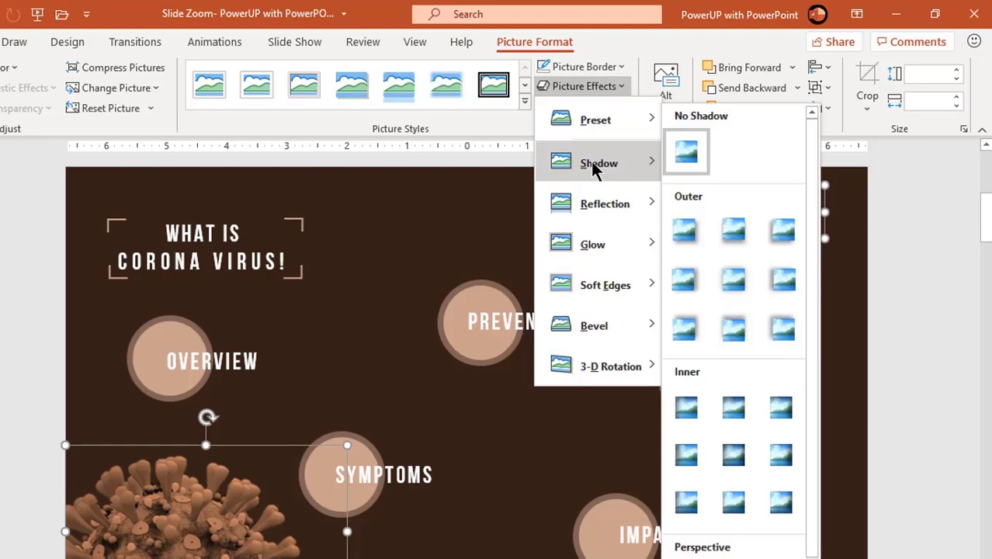
left_click(736, 281)
Scatter copies of the small virus picture around the slide
left_click(816, 216)
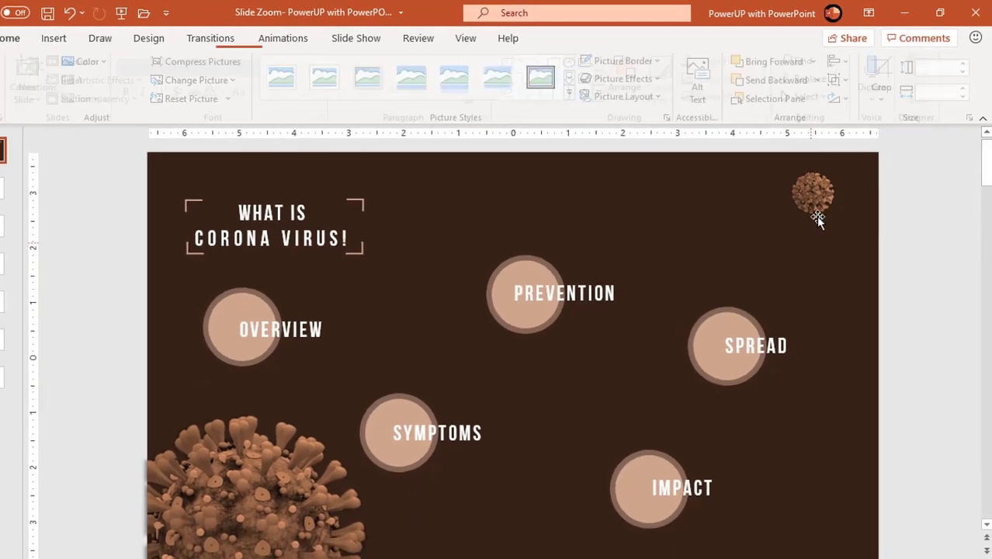
mouse_move(826, 184)
left_mouse_down()
mouse_move(484, 199)
mouse_move(567, 392)
mouse_move(471, 501)
mouse_move(845, 495)
mouse_move(831, 426)
left_mouse_up()
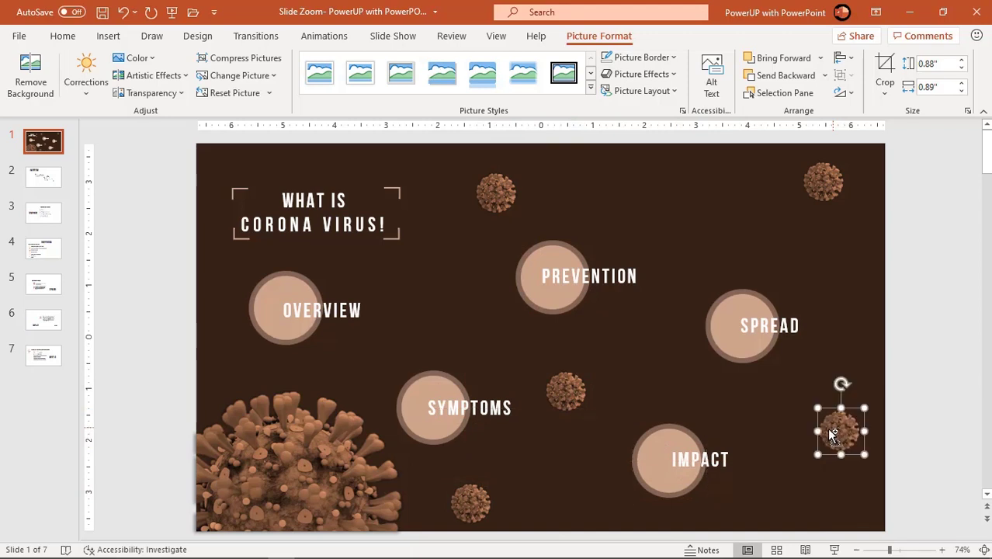
left_click(767, 486)
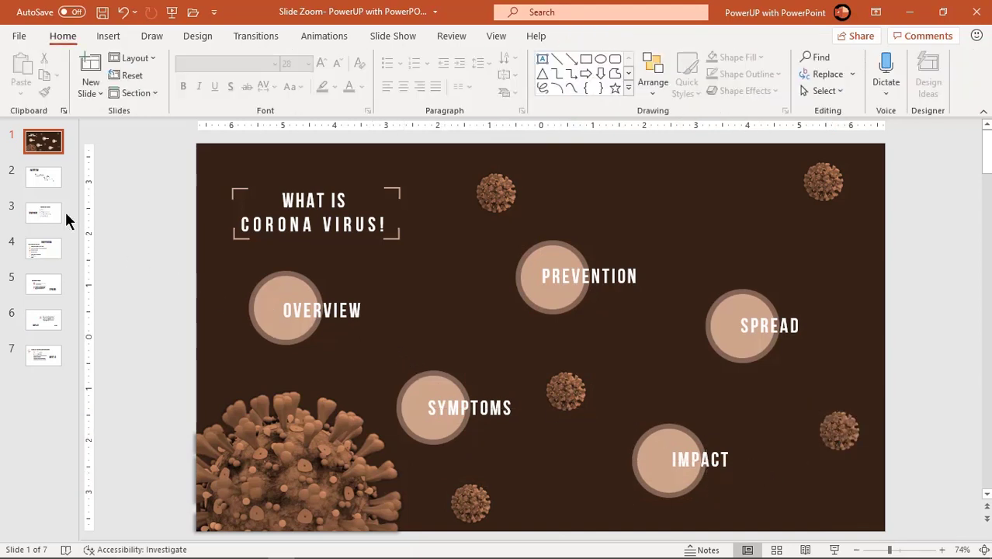
Give the Overview slide the recent dark brown background
left_click(47, 190)
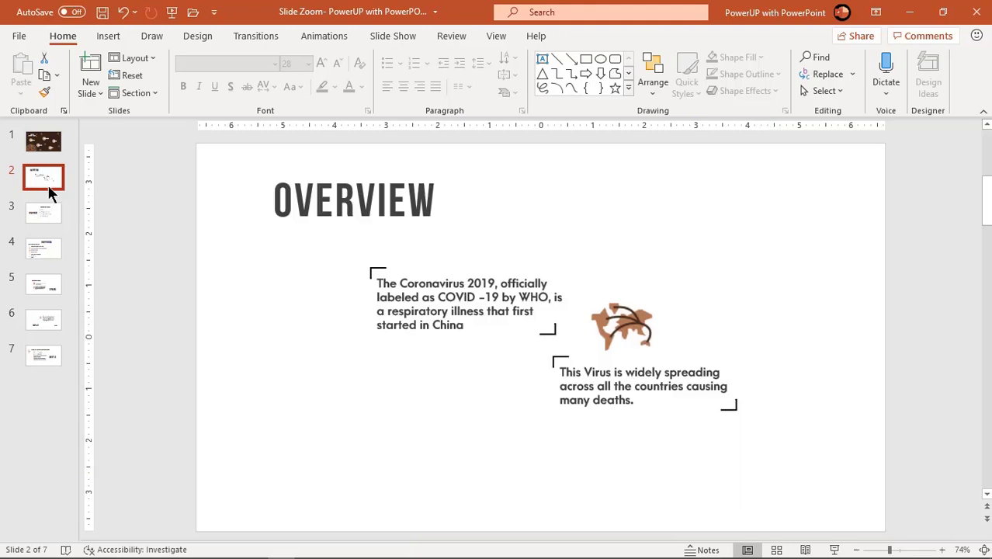
right_click(365, 480)
left_click(445, 442)
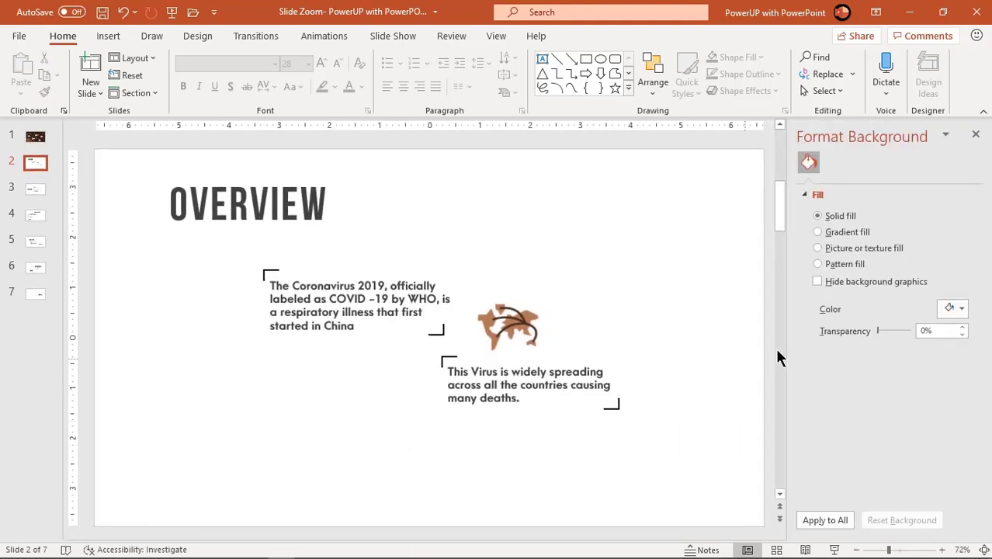
left_click(949, 308)
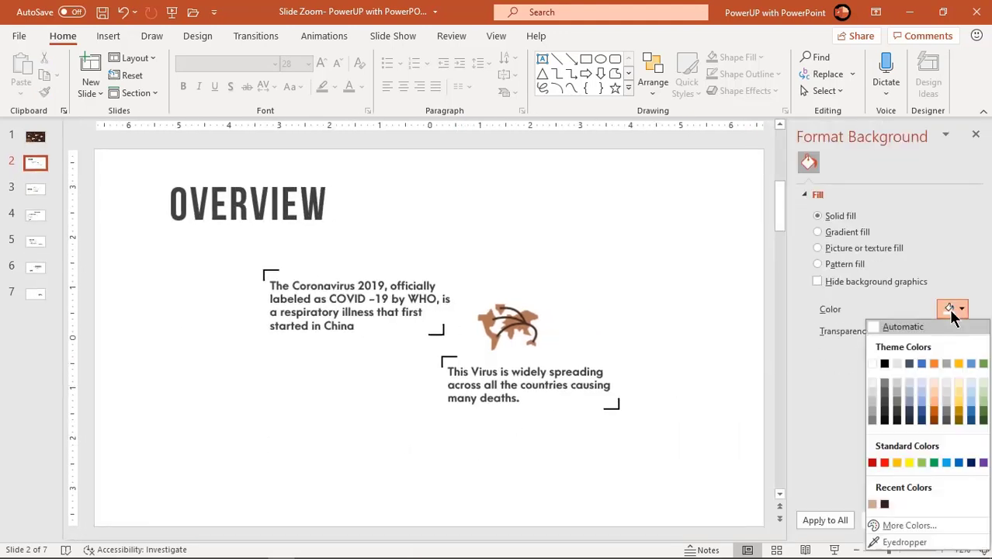
left_click(888, 505)
Make the OVERVIEW title and both body text boxes white
left_click(455, 382)
left_click(332, 307, "shift")
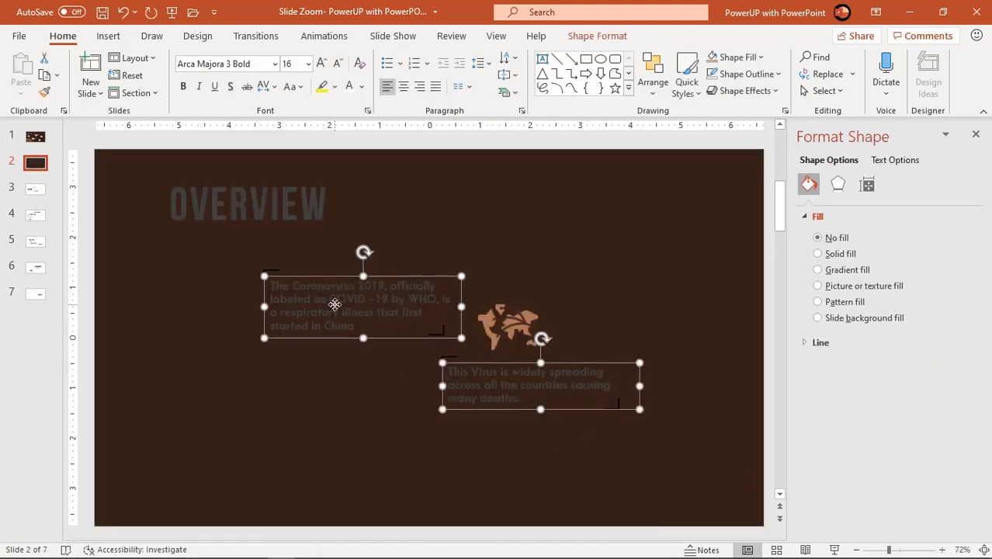
left_click(269, 204, "shift")
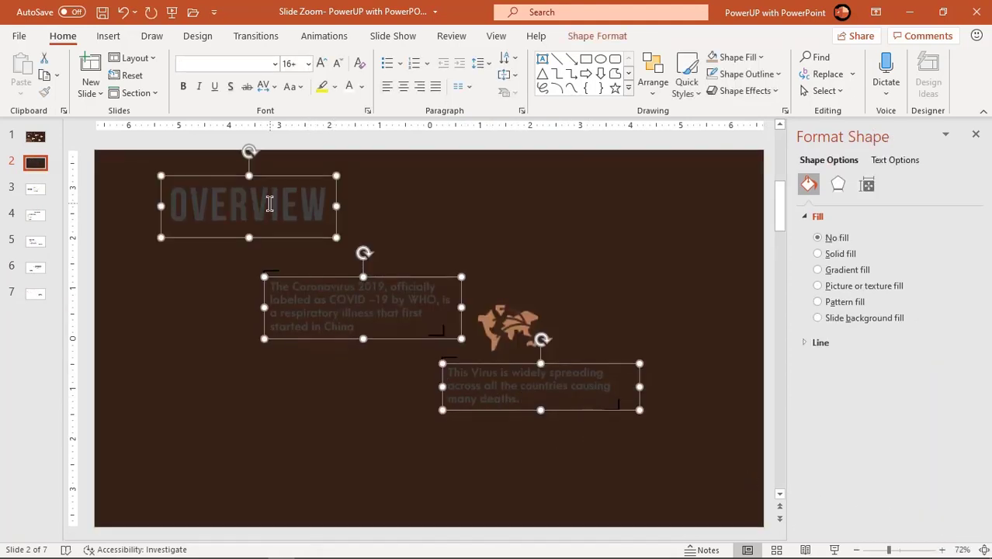
left_click(348, 87)
Colour the Overview slide's bracket corners peach, then move to the Symptoms slide
left_click(272, 268)
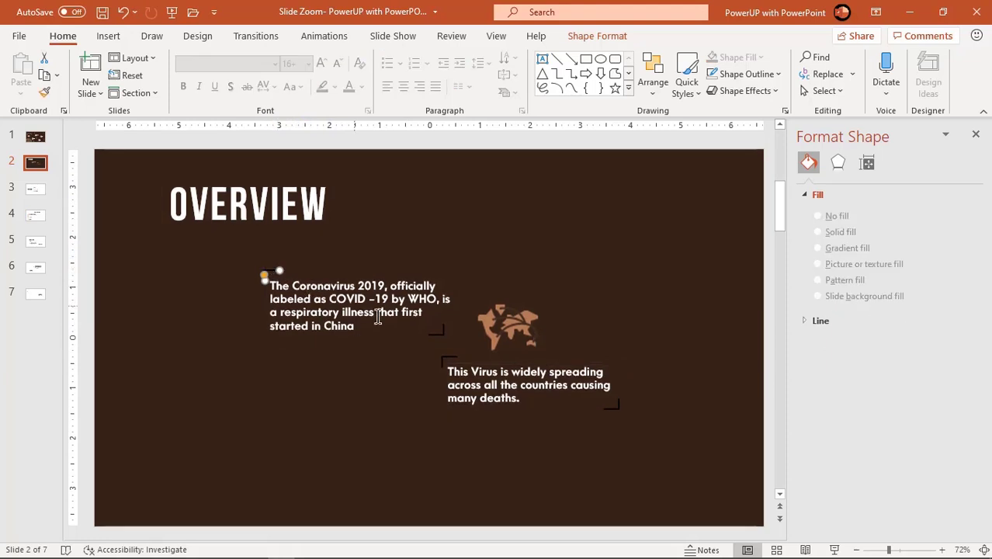
left_click(441, 339, "shift")
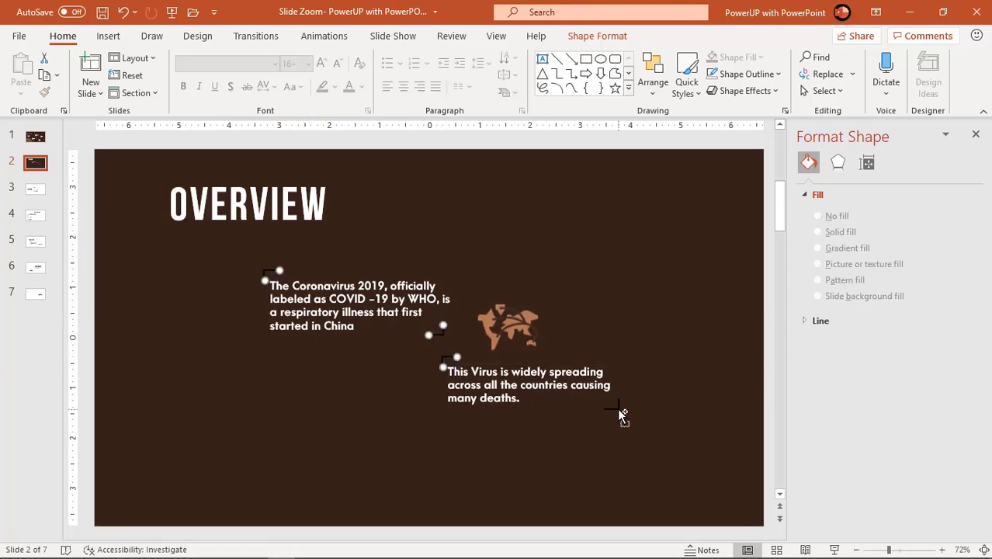
left_click(614, 409, "shift")
left_click(582, 42)
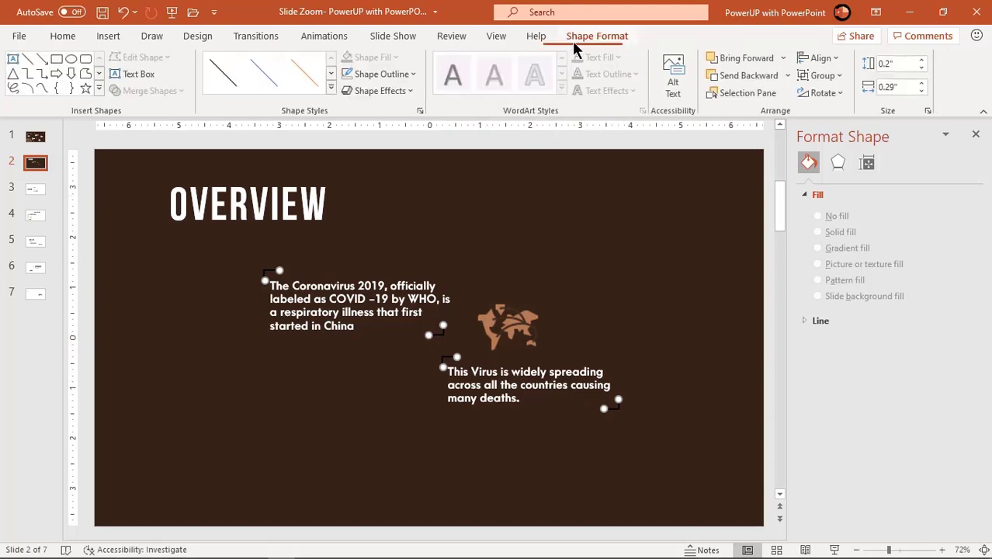
left_click(408, 73)
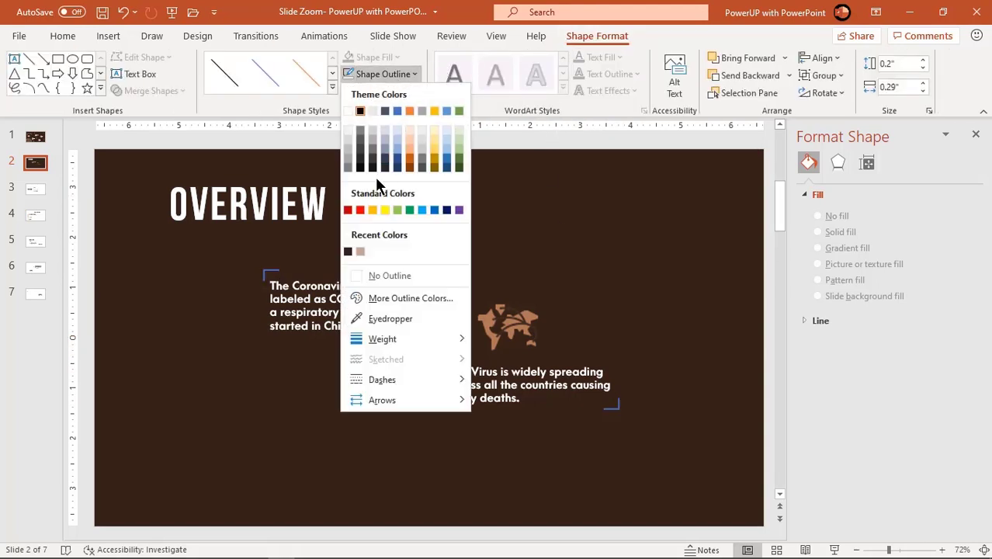
left_click(359, 252)
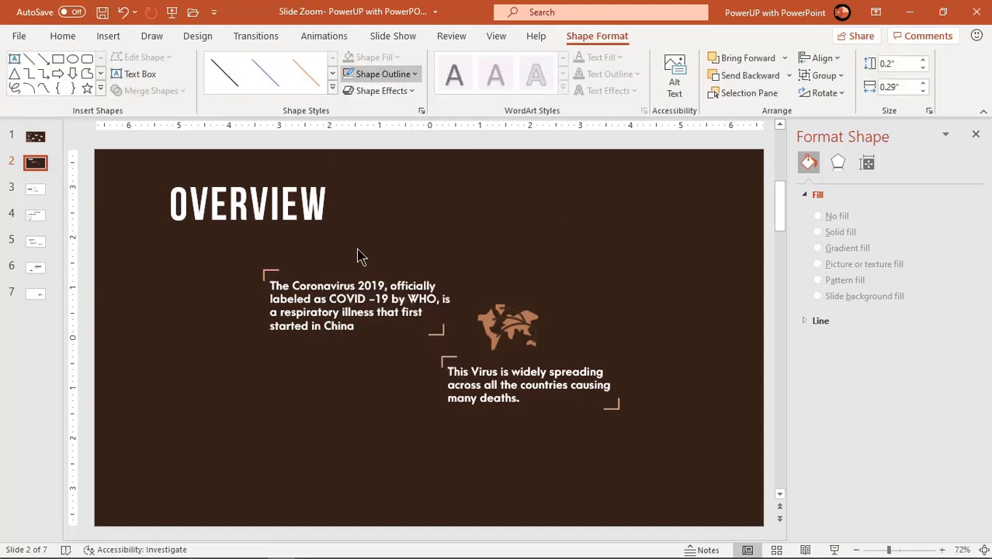
left_click(35, 192)
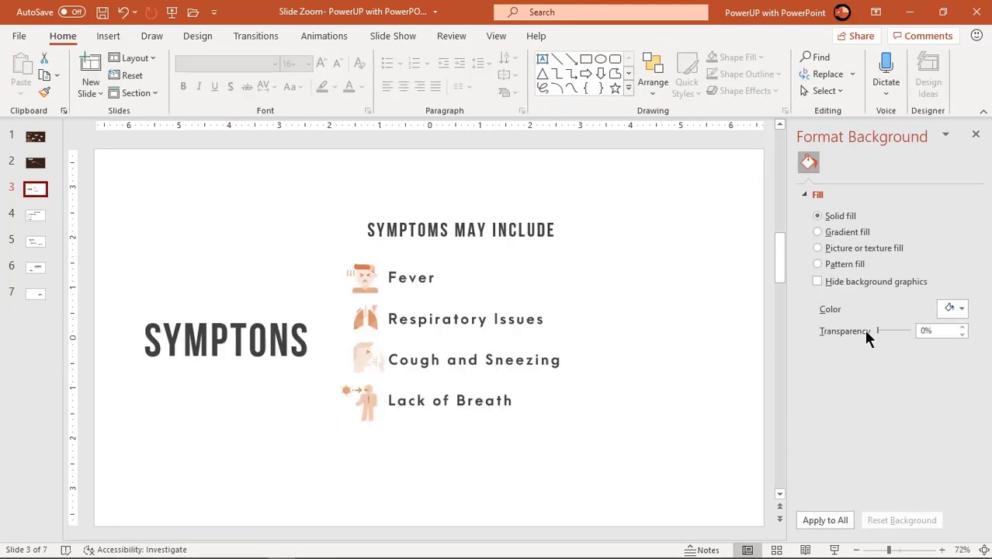
Give the Symptoms slide a dark brown background and turn all six of its text boxes white
left_click(949, 310)
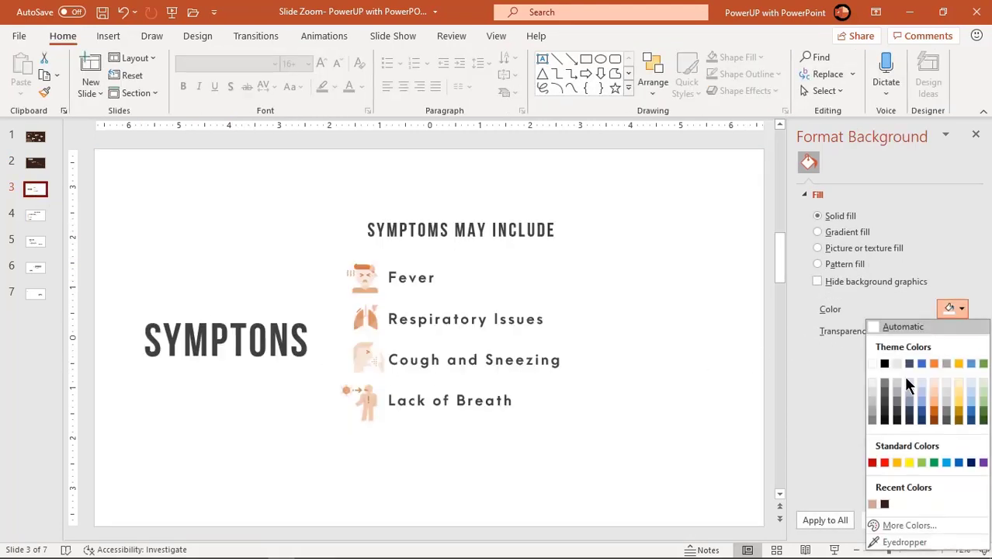
left_click(884, 505)
left_click(249, 344)
left_click(418, 244, "shift")
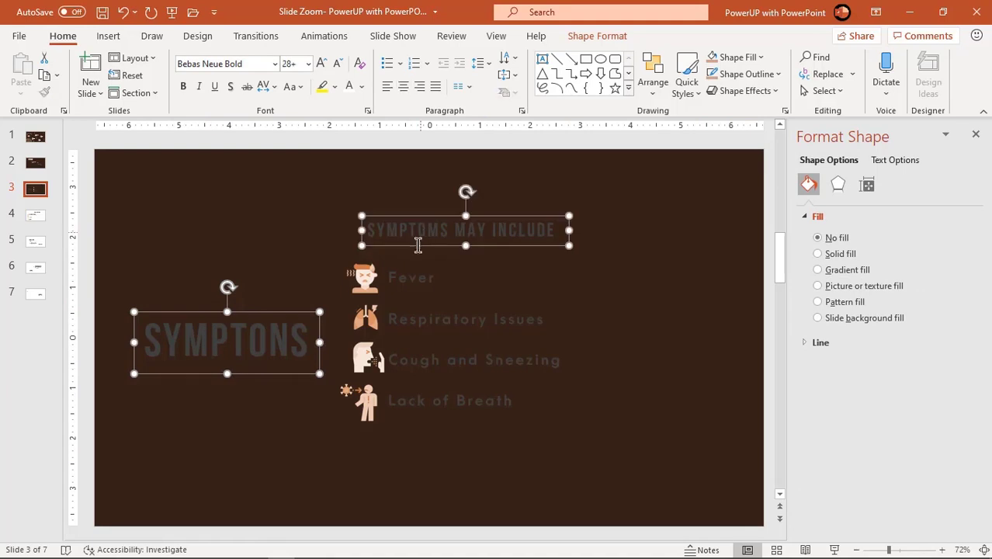
left_click(414, 277, "shift")
left_click(421, 319, "shift")
left_click(425, 359, "shift")
left_click(433, 401, "shift")
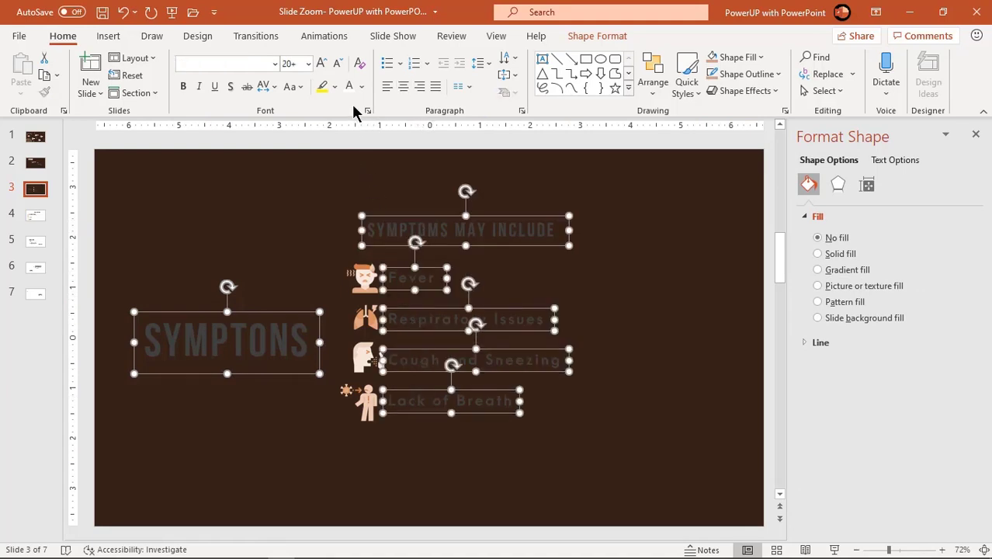
left_click(349, 86)
Make the Prevention slide dark brown with its title, heading and all tips in white
left_click(35, 217)
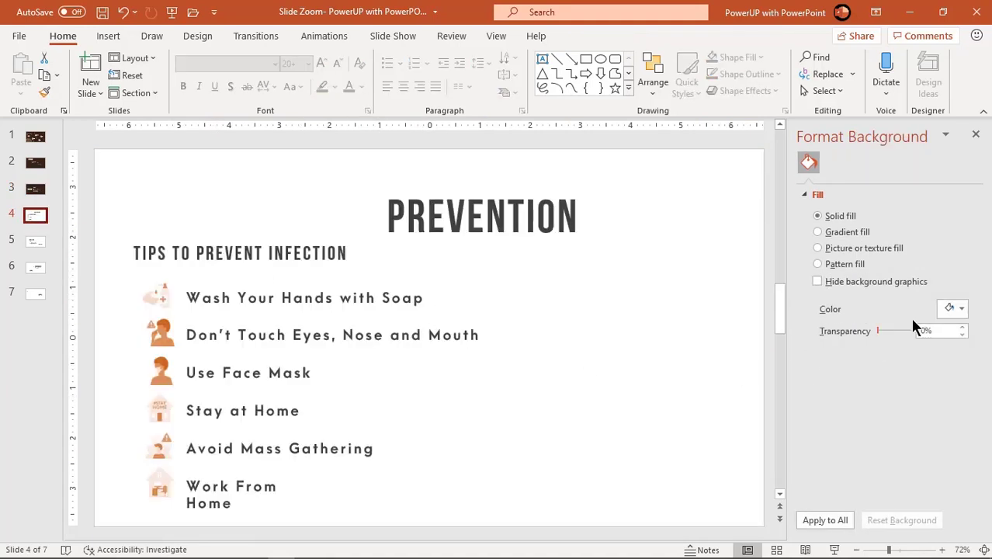
left_click(953, 309)
left_click(872, 504)
left_click(501, 246)
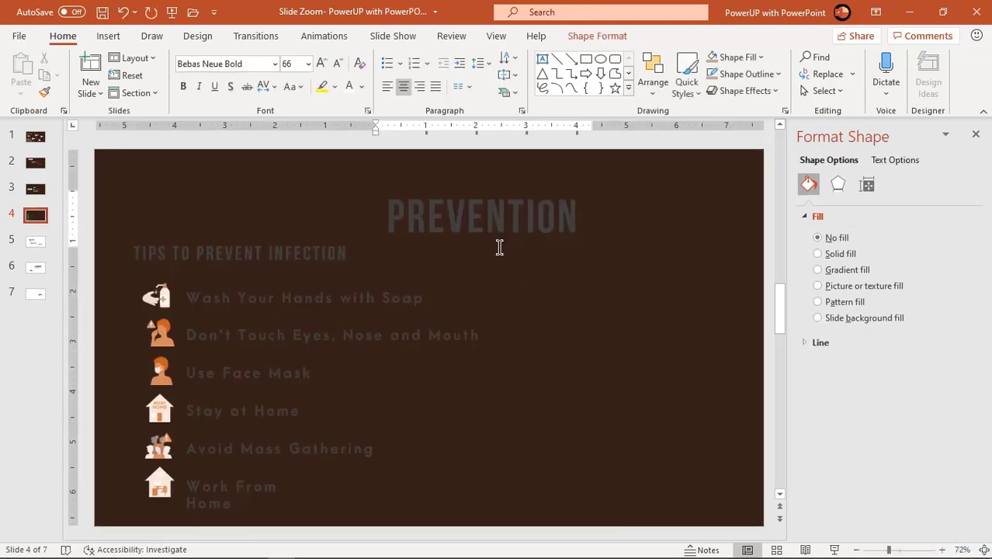
left_click(277, 260, "shift")
left_click(279, 298, "shift")
left_click(264, 335, "shift")
left_click(242, 373, "shift")
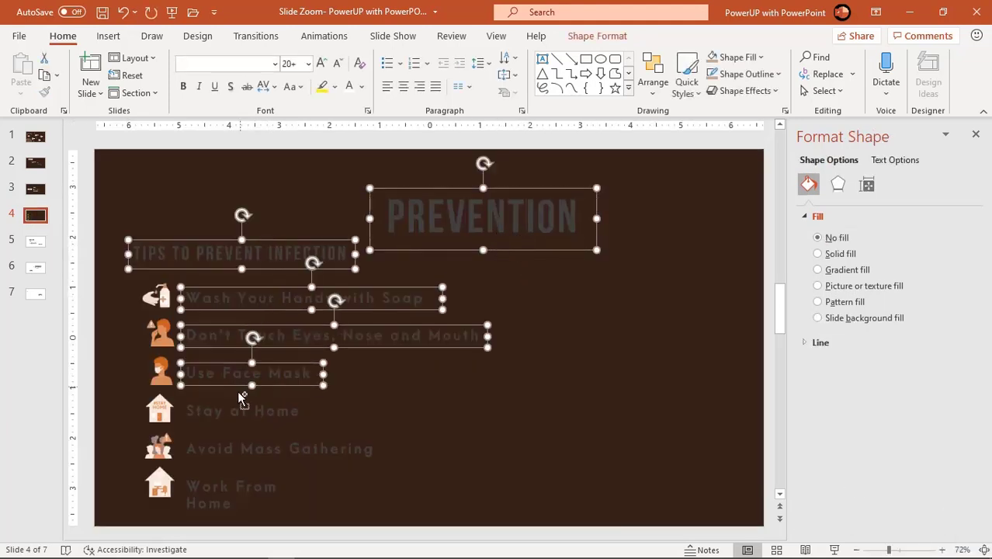
left_click(233, 410, "shift")
left_click(228, 449, "shift")
left_click(213, 489, "shift")
left_click(349, 86)
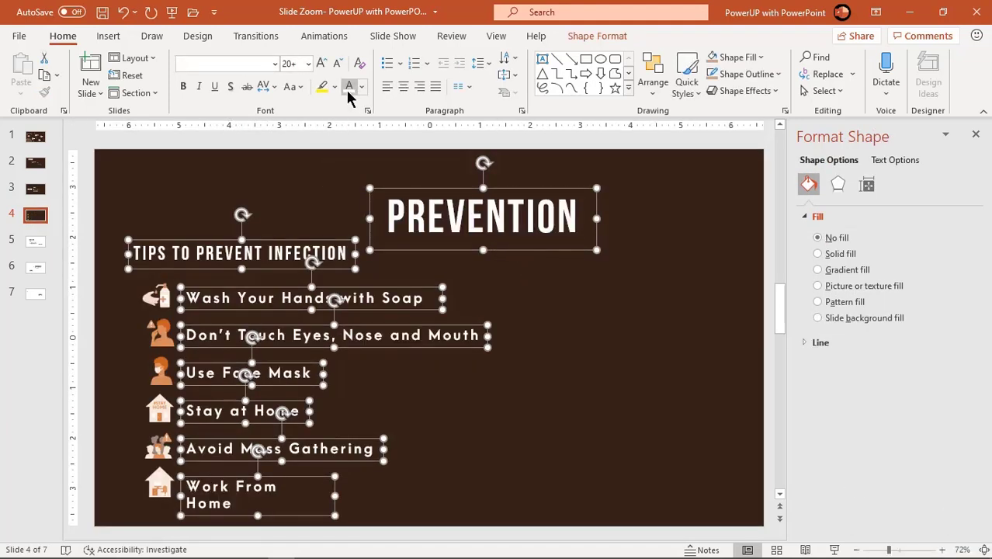
Widen the Work From Home text box so it fits on one line
left_click(35, 242)
key("Up")
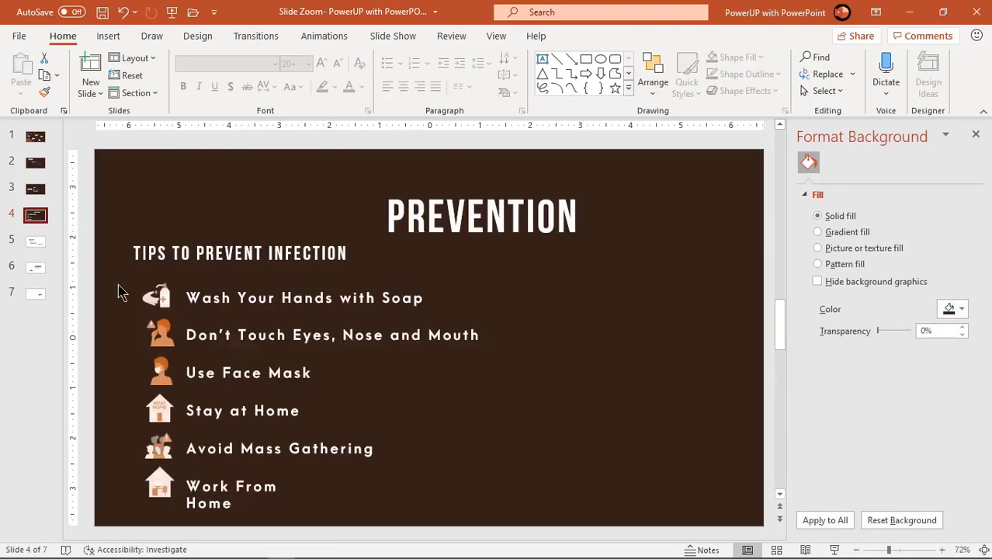
left_click(278, 487)
left_click_drag(332, 496, 340, 489)
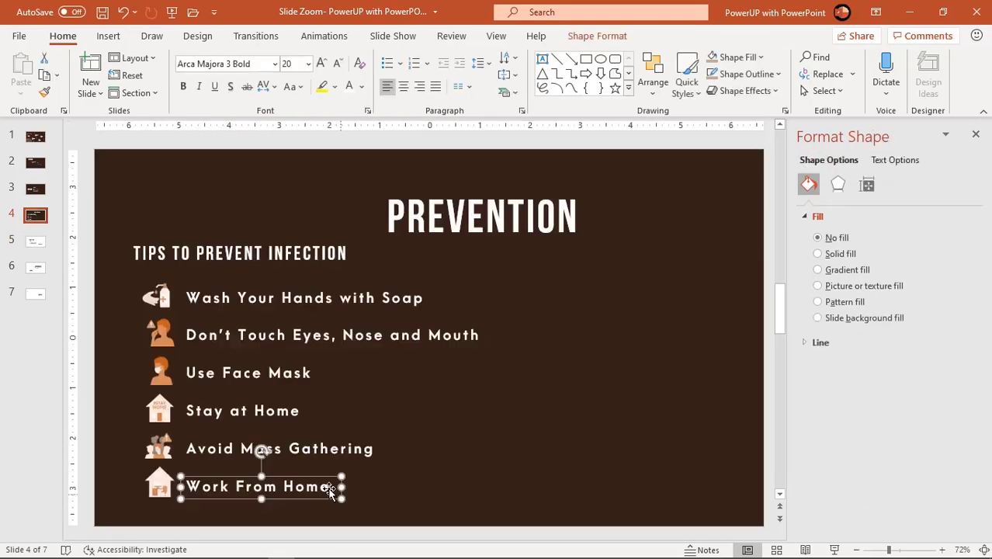
left_click(39, 246)
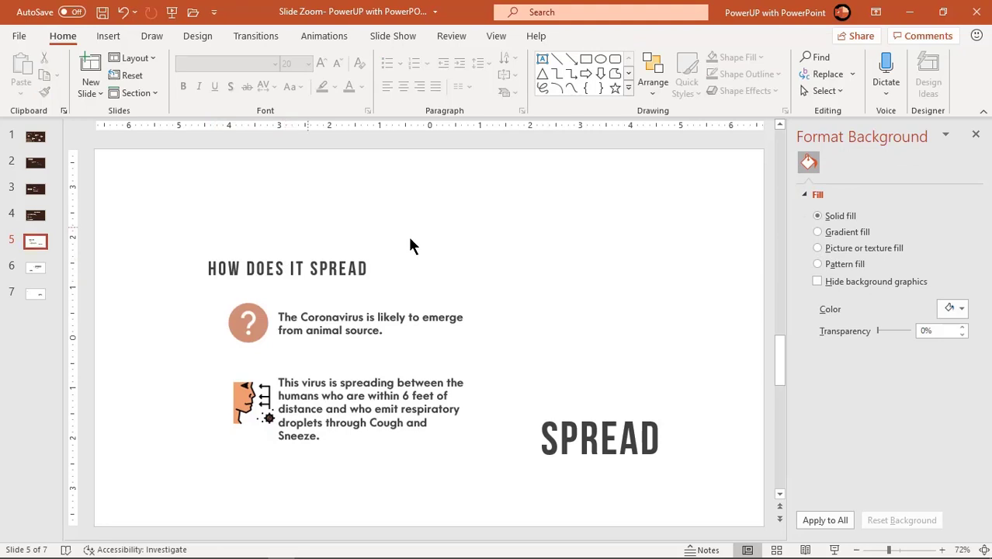
Give the Spread slide a dark brown background with its heading, paragraphs and SPREAD label in white
left_click(957, 309)
left_click(816, 502)
left_click(288, 268)
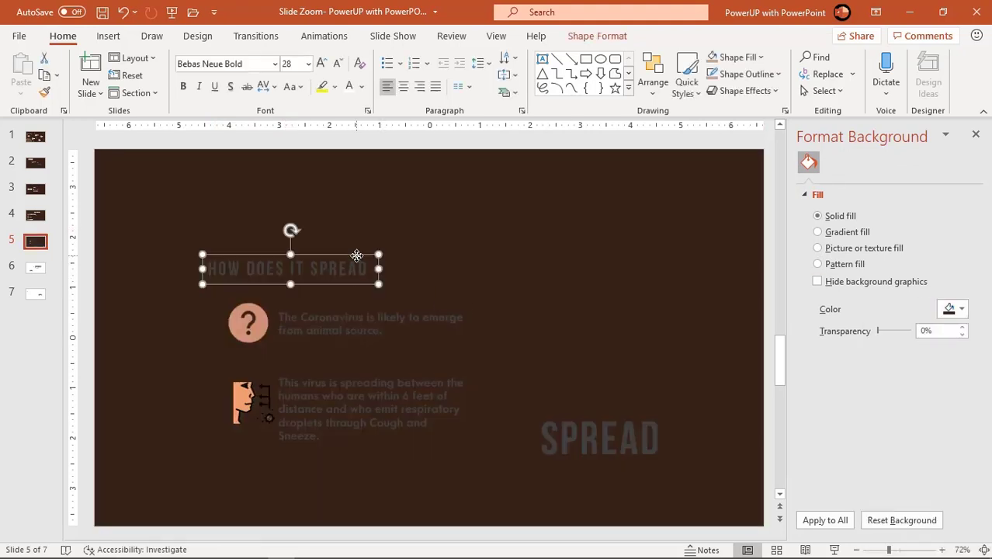
left_click(350, 325, "shift")
left_click(346, 394, "shift")
left_click(599, 439, "shift")
left_click(349, 86)
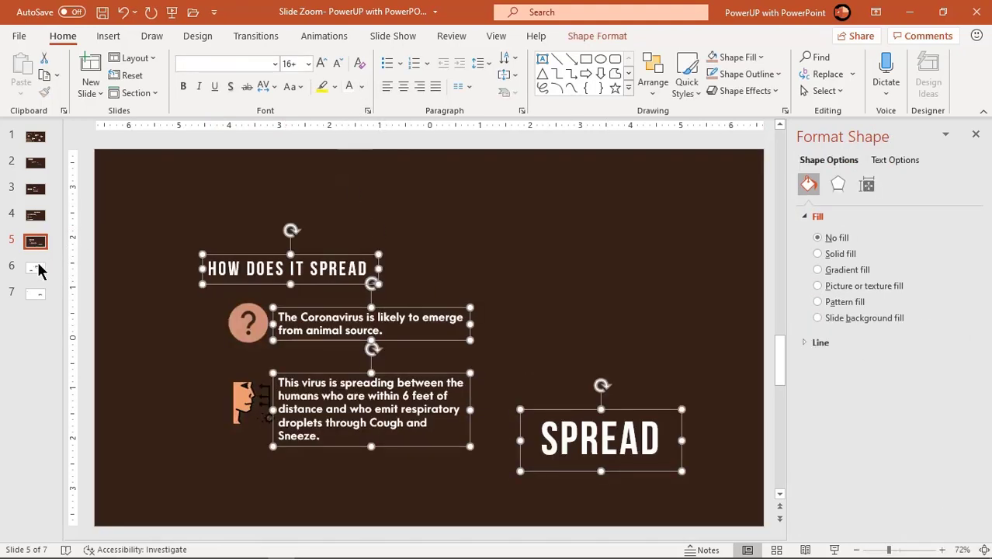
Make the Impact slide dark brown with IMPACT, the economic paragraph and MYTHS in white
left_click(37, 269)
left_click(955, 309)
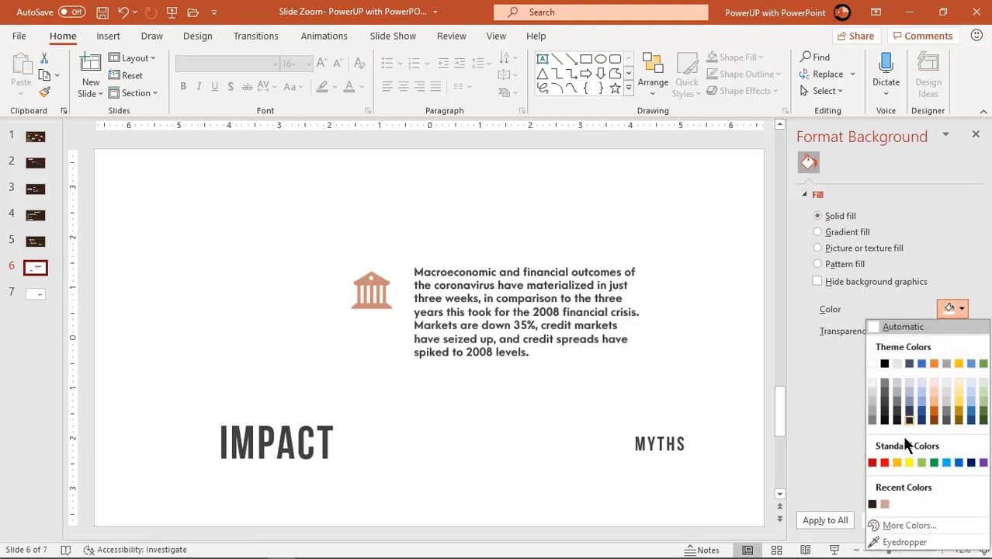
left_click(873, 504)
left_click(295, 423)
left_click(512, 334, "shift")
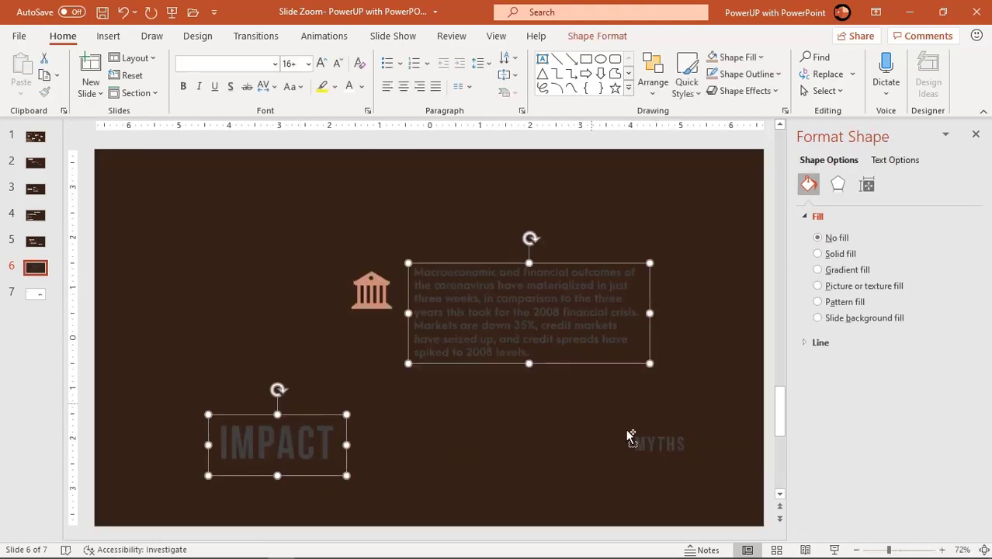
left_click(652, 444, "shift")
left_click(349, 86)
Make the Myths slide dark brown with its heading, six myth lines and MYTHS title in white
left_click(35, 294)
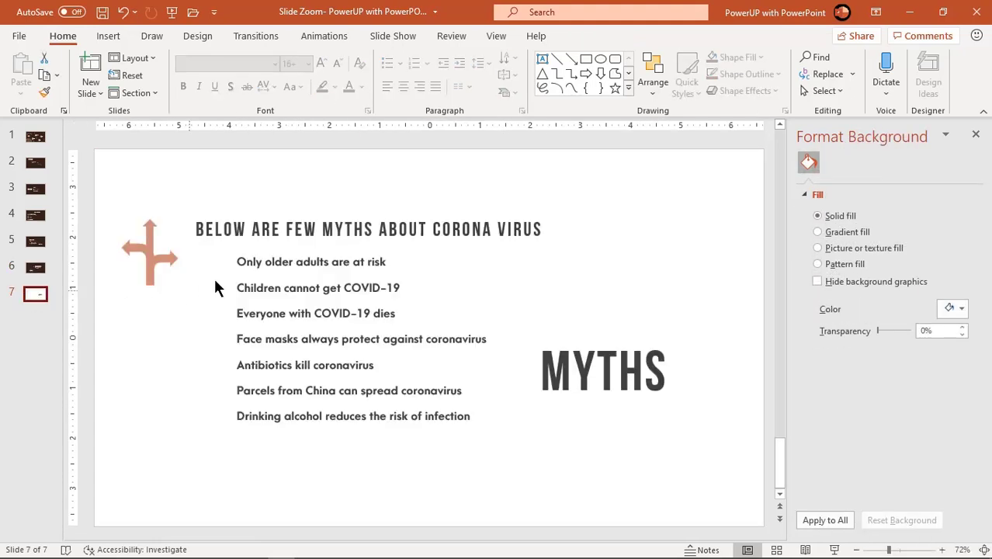
left_click(955, 309)
left_click(874, 506)
left_click(402, 219)
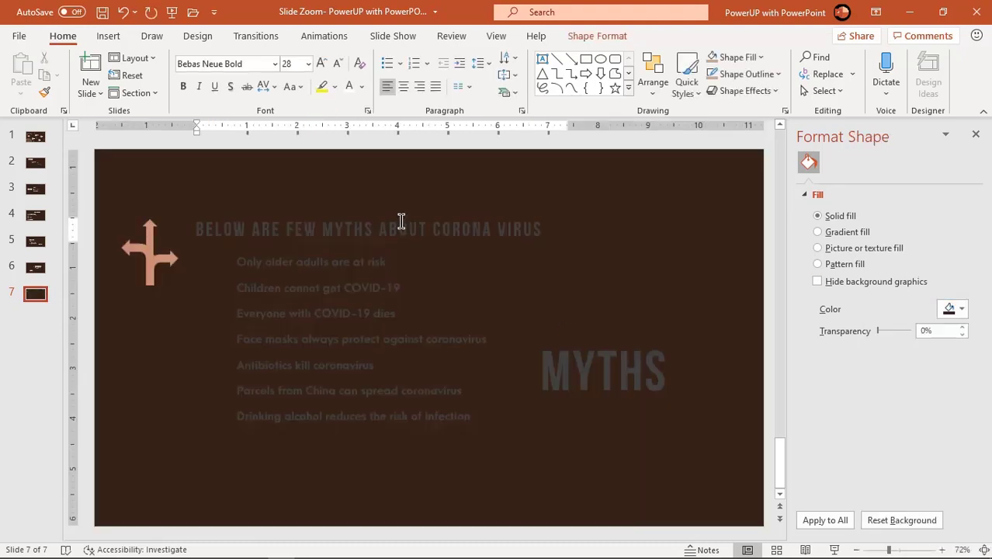
left_click(334, 261, "shift")
left_click(342, 288, "shift")
left_click(333, 314, "shift")
left_click(326, 339, "shift")
left_click(310, 365, "shift")
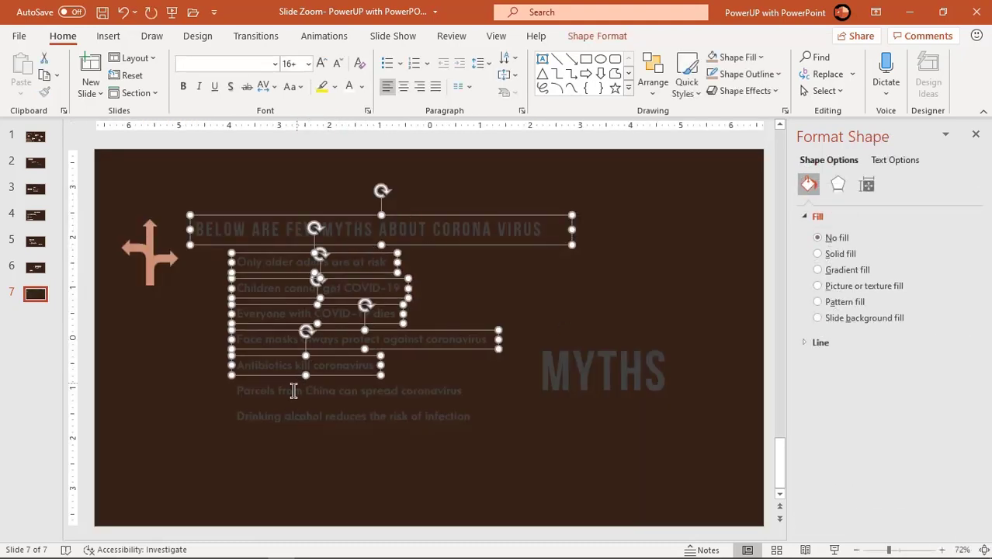
left_click(295, 391, "shift")
left_click(349, 86)
left_click(554, 342)
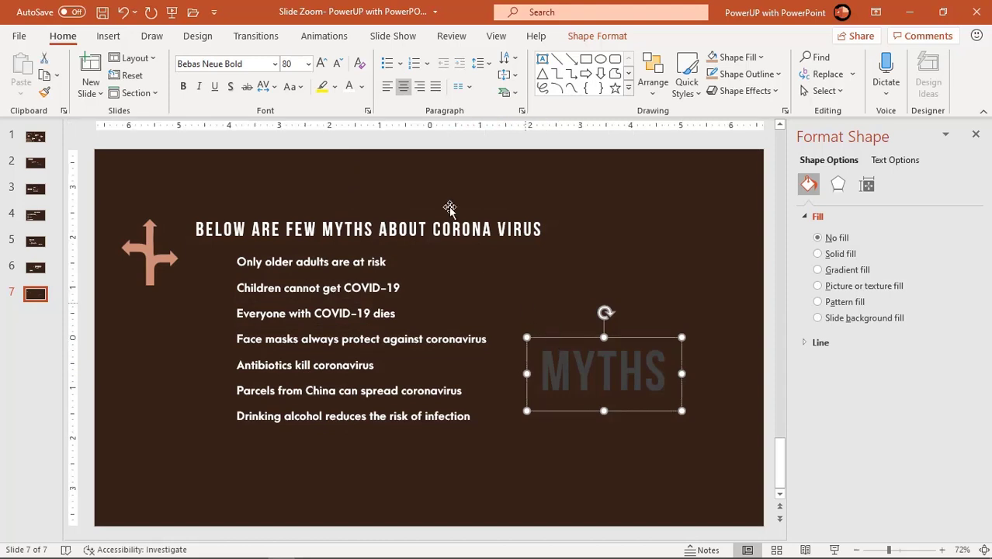
left_click(349, 86)
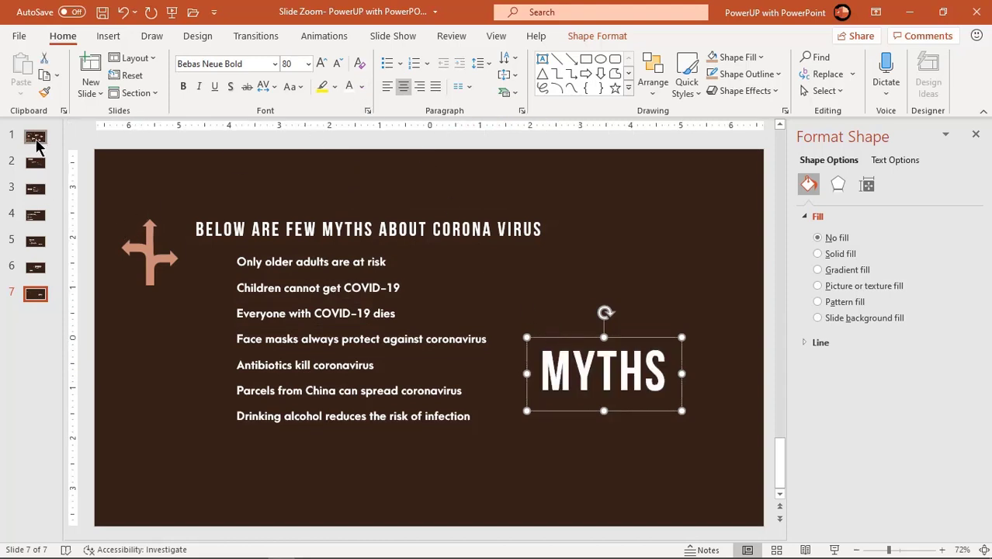
left_click(36, 137)
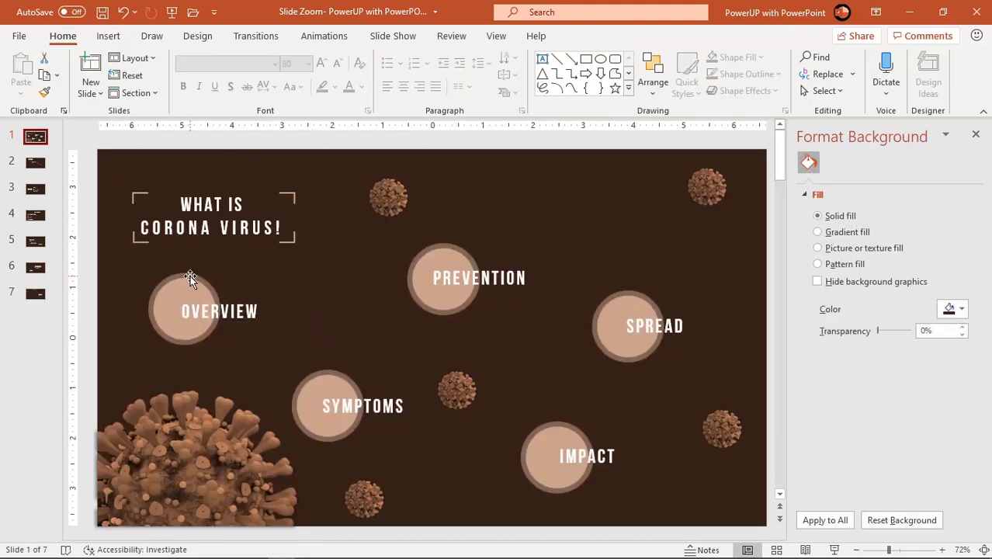
Duplicate the Overview circle, move it to slide 6, and place it behind the MYTHS label
left_click(186, 284)
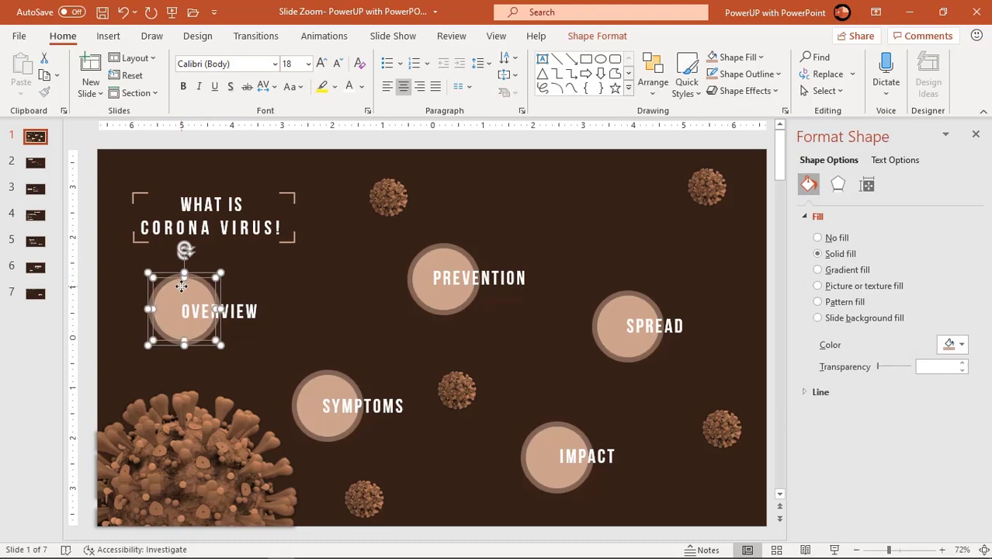
left_click_drag(182, 286, 326, 271)
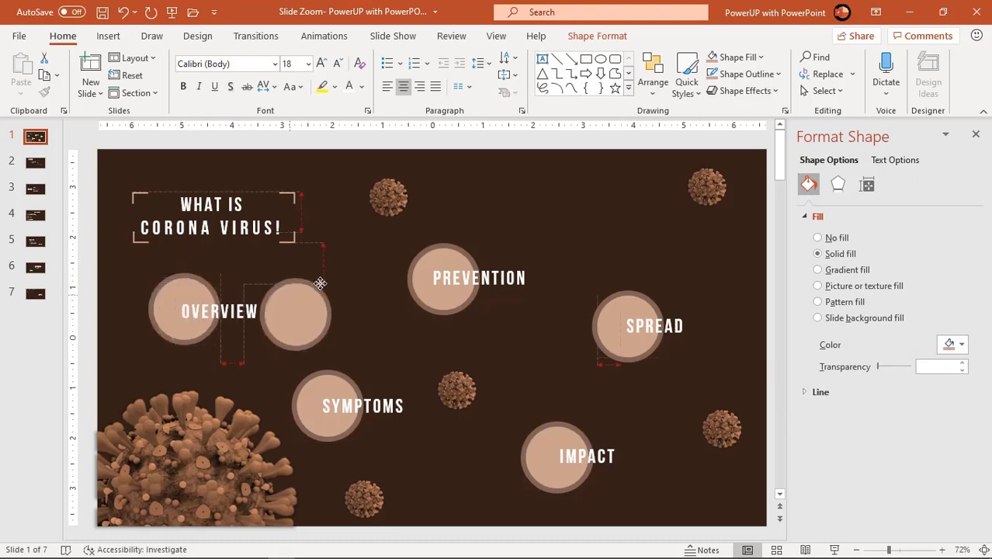
right_click(327, 271)
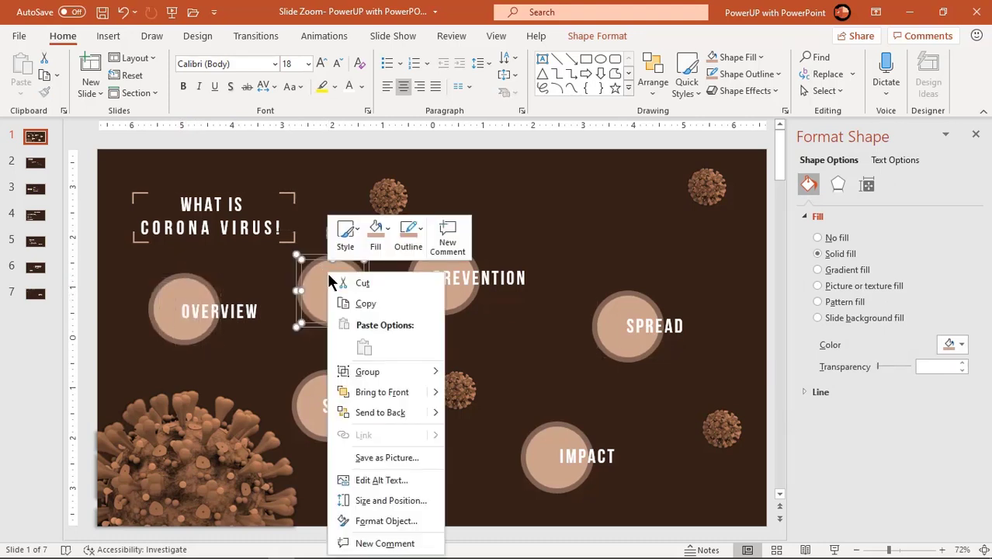
left_click(375, 283)
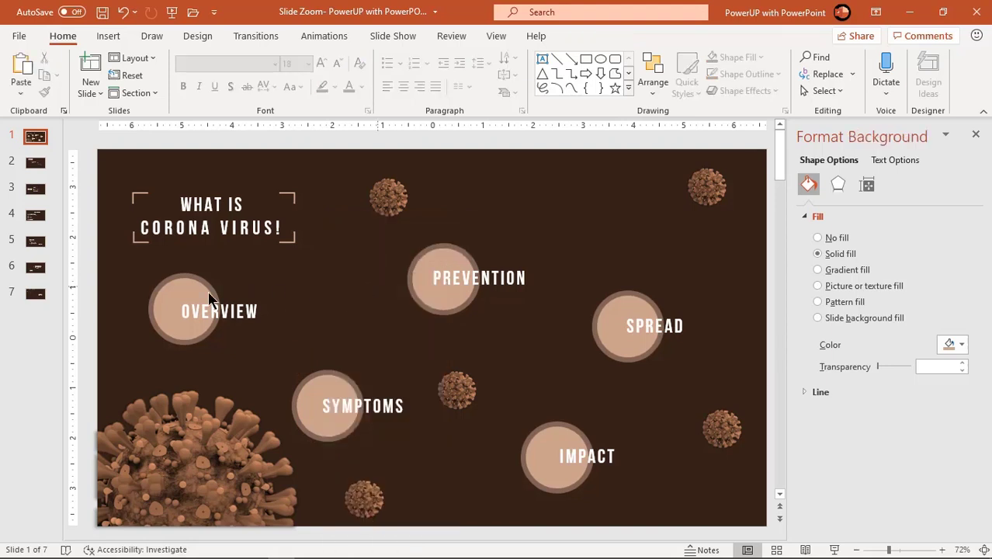
left_click(36, 269)
key("ctrl+v")
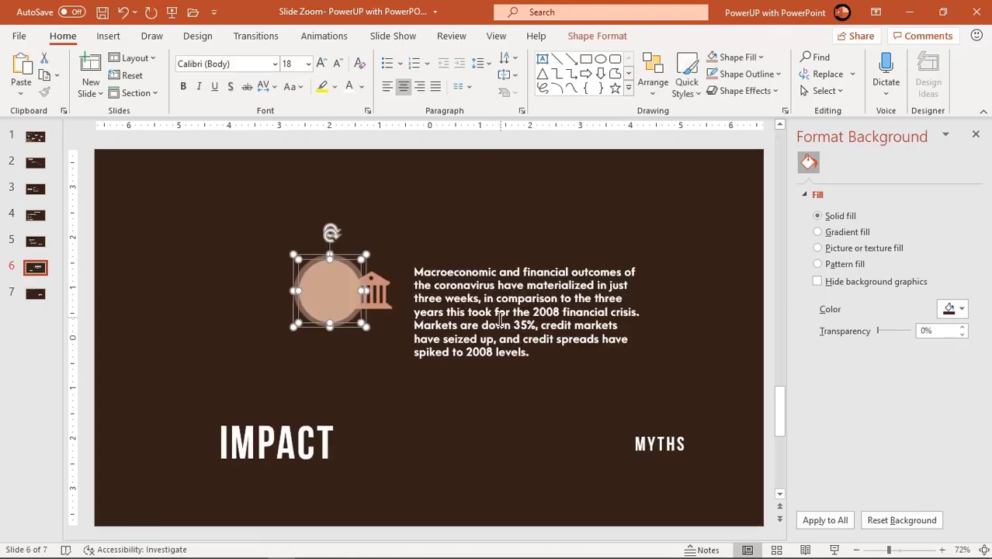
left_click_drag(350, 329, 656, 480)
right_click(635, 464)
left_click(690, 319)
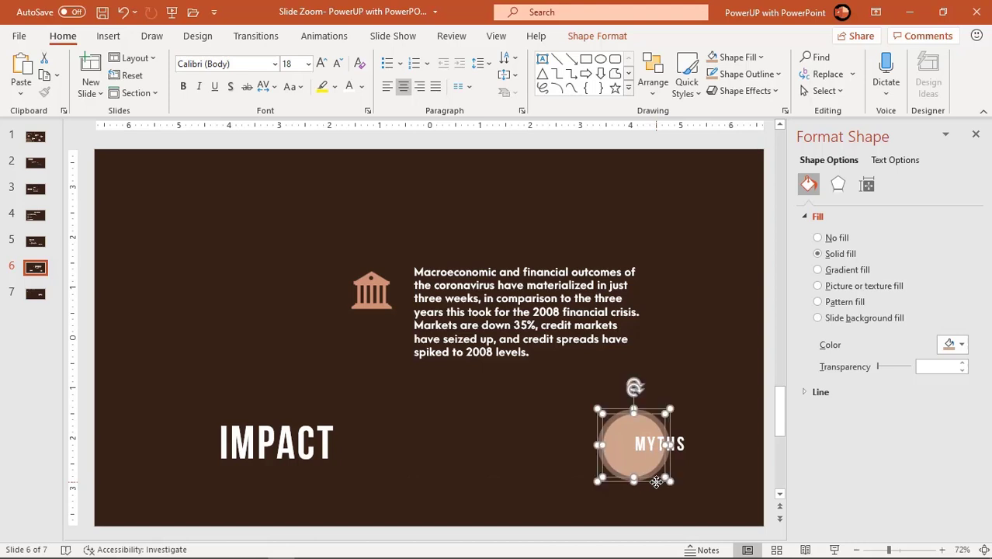
left_click(701, 483)
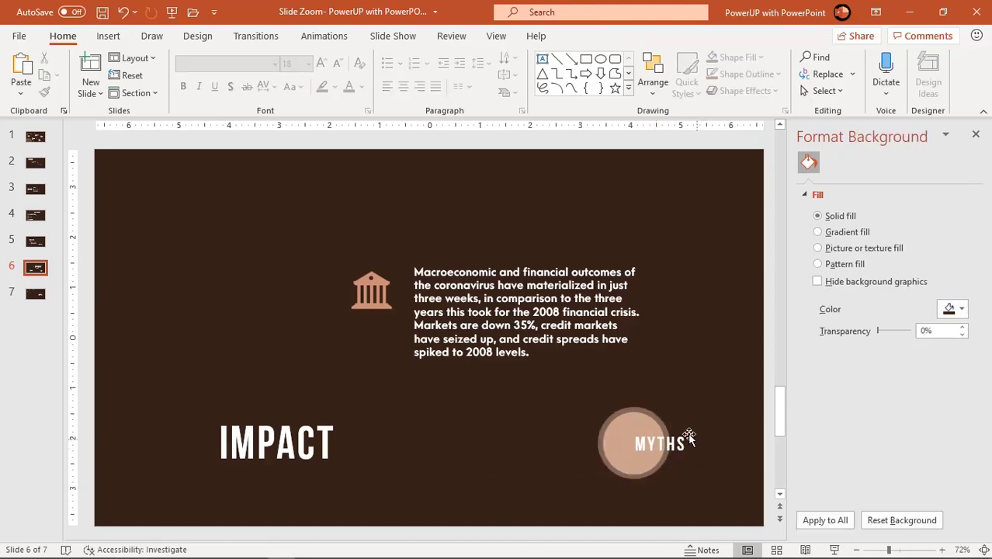
left_click(37, 138)
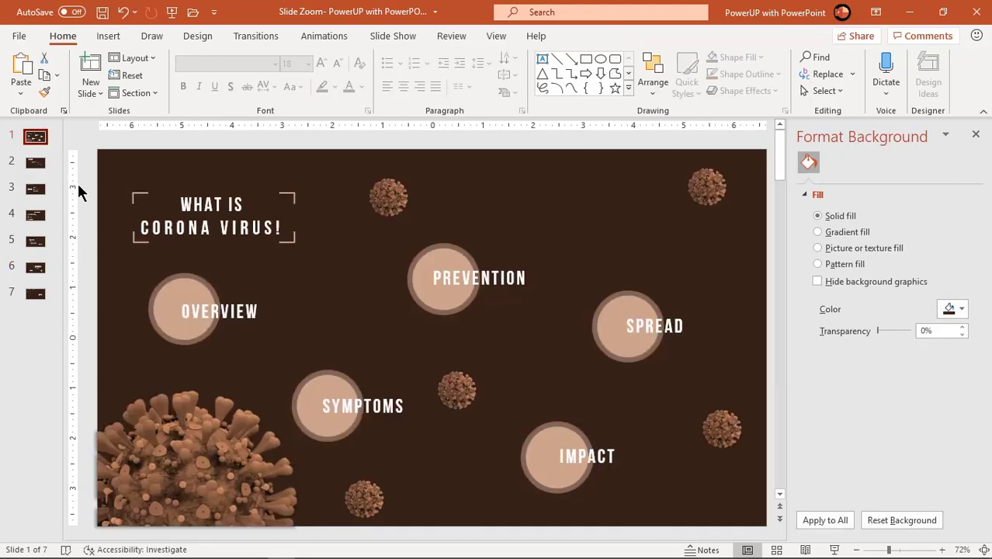
left_click(179, 276)
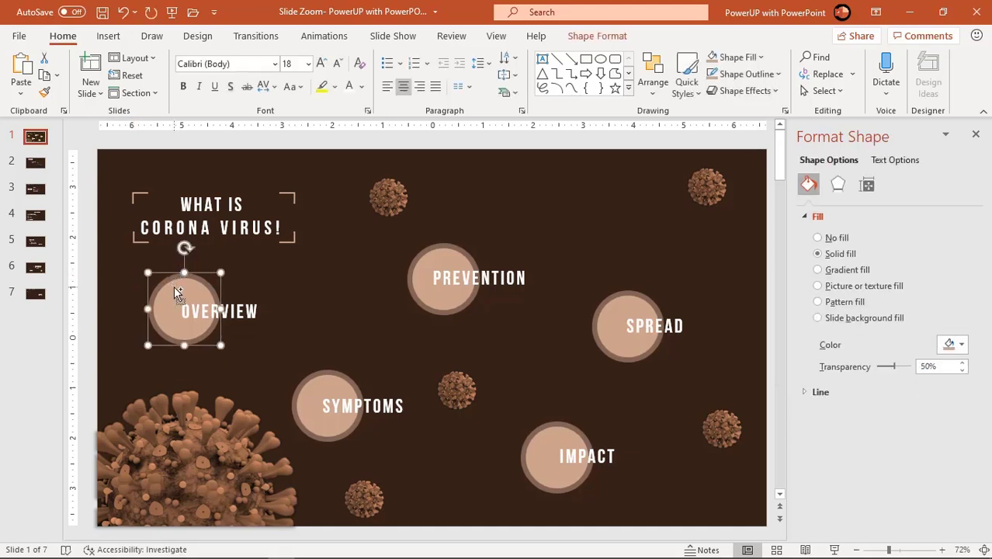
left_click_drag(179, 295, 327, 293, "ctrl")
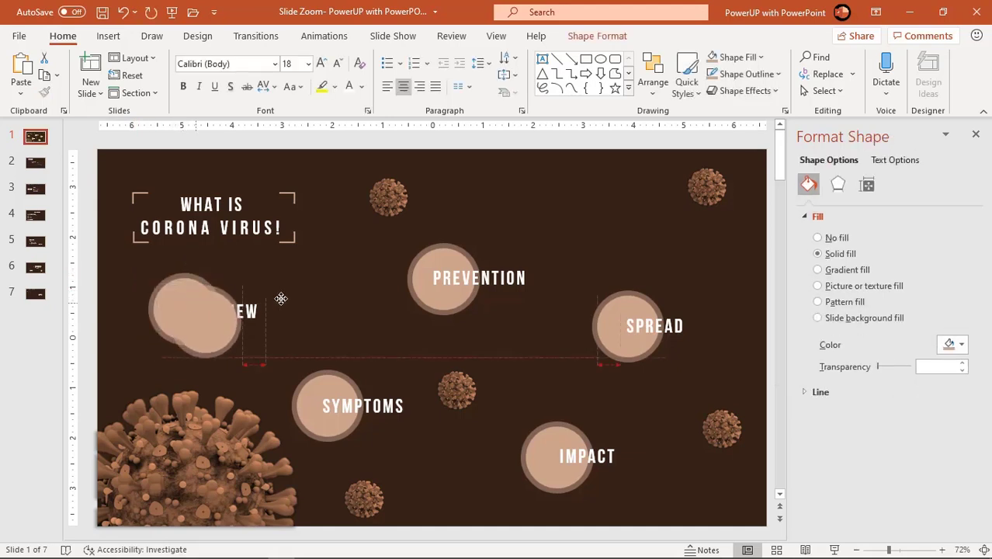
right_click(328, 296)
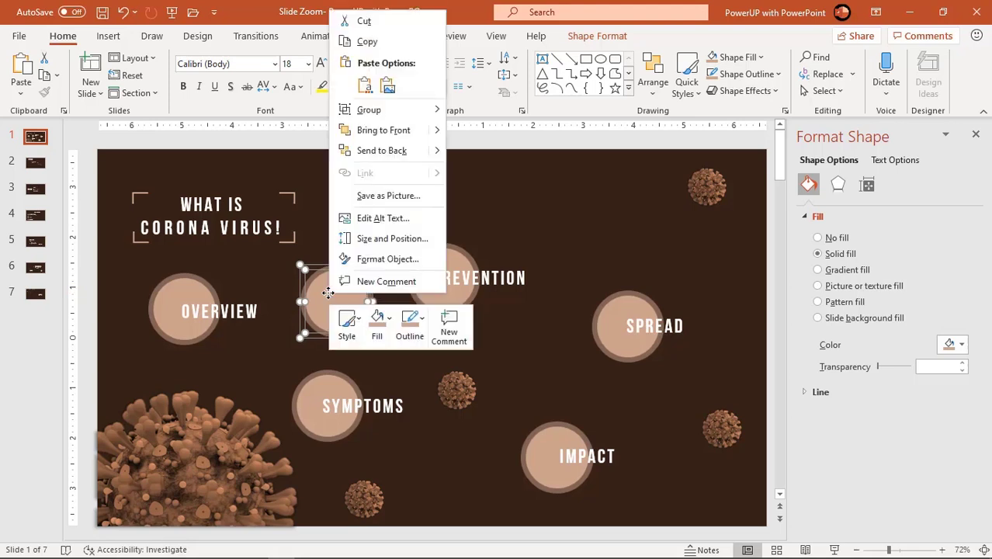
mouse_move(391, 112)
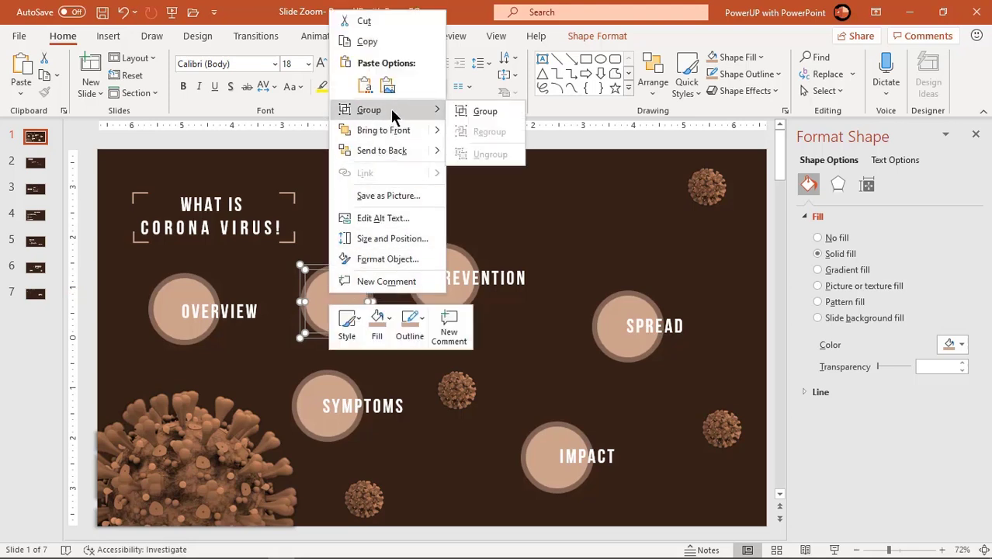
left_click(480, 110)
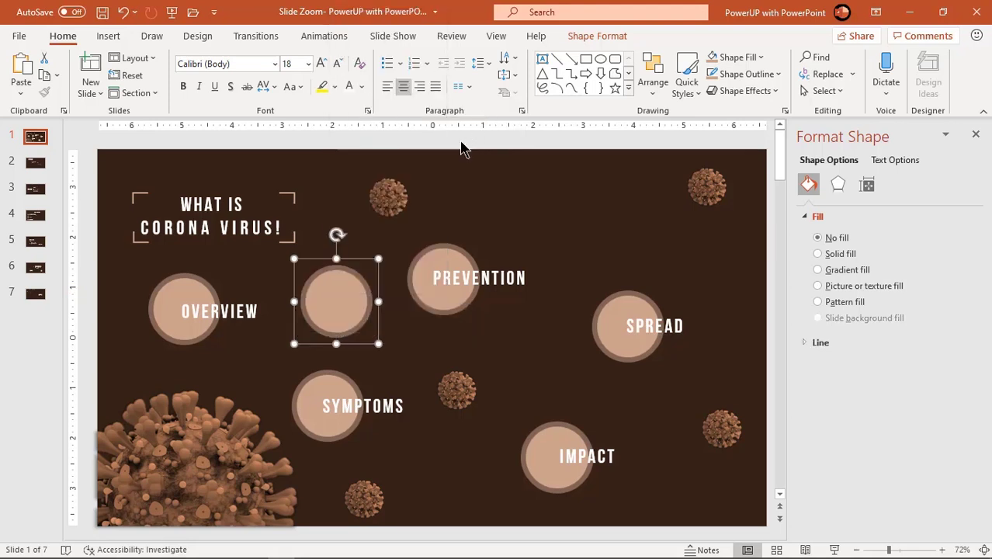
right_click(333, 303)
left_click(366, 31)
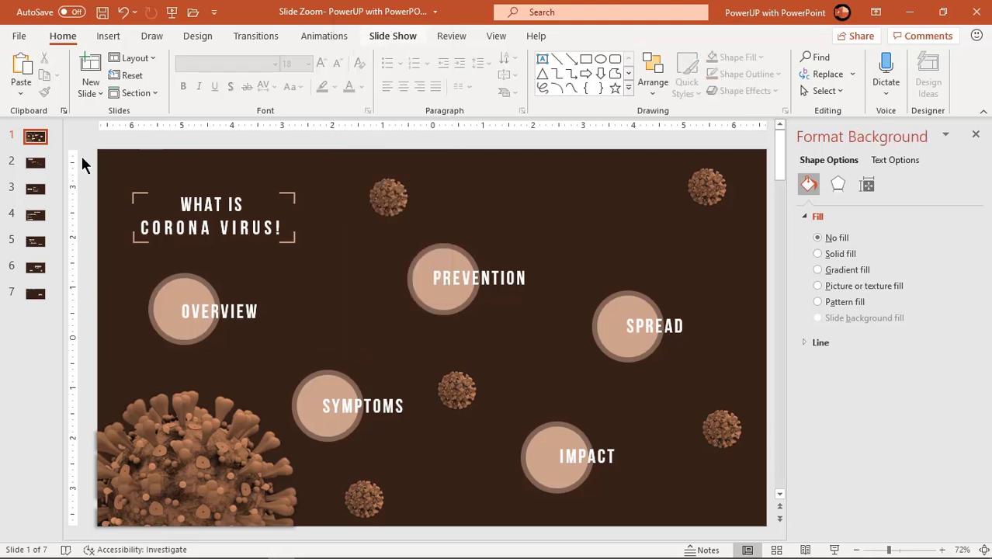
Paste the peach circle onto the Overview slide, enlarge it, and send it behind the OVERVIEW title
left_click(36, 162)
right_click(142, 320)
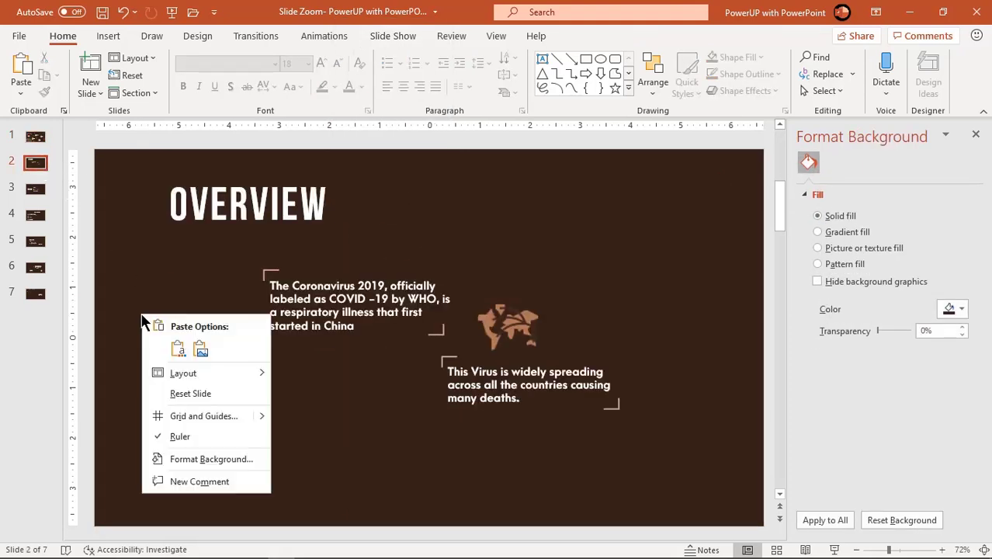
left_click(176, 350)
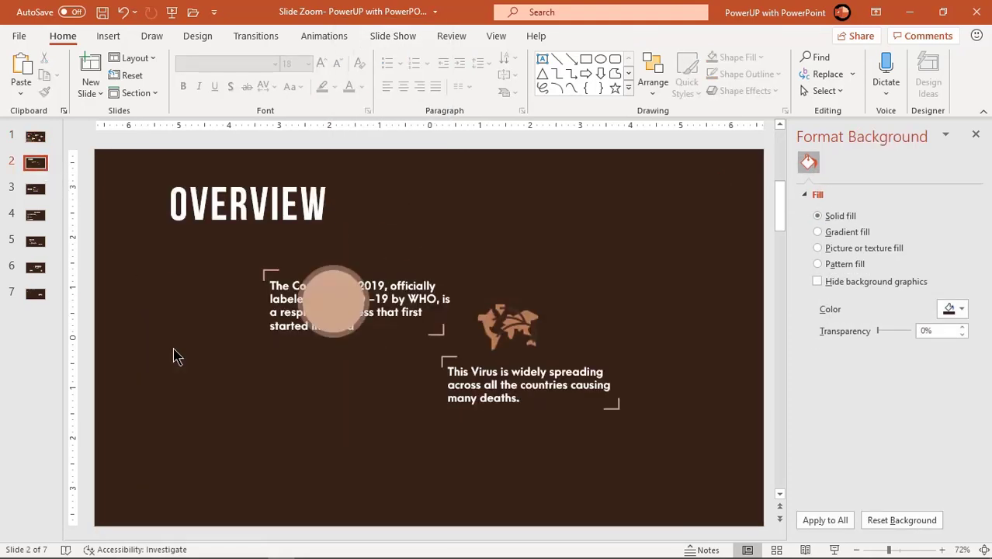
left_click_drag(333, 303, 161, 259)
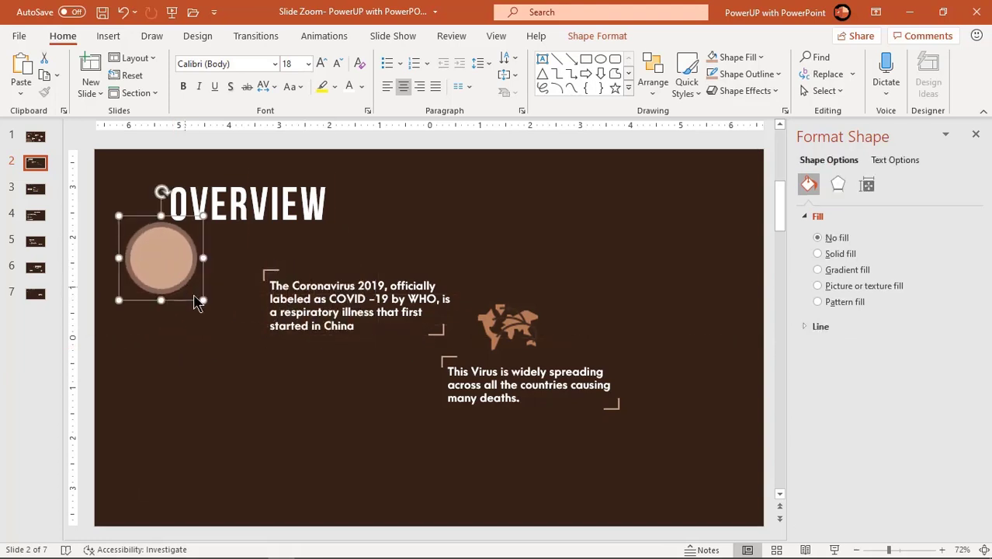
left_click_drag(200, 299, 349, 442)
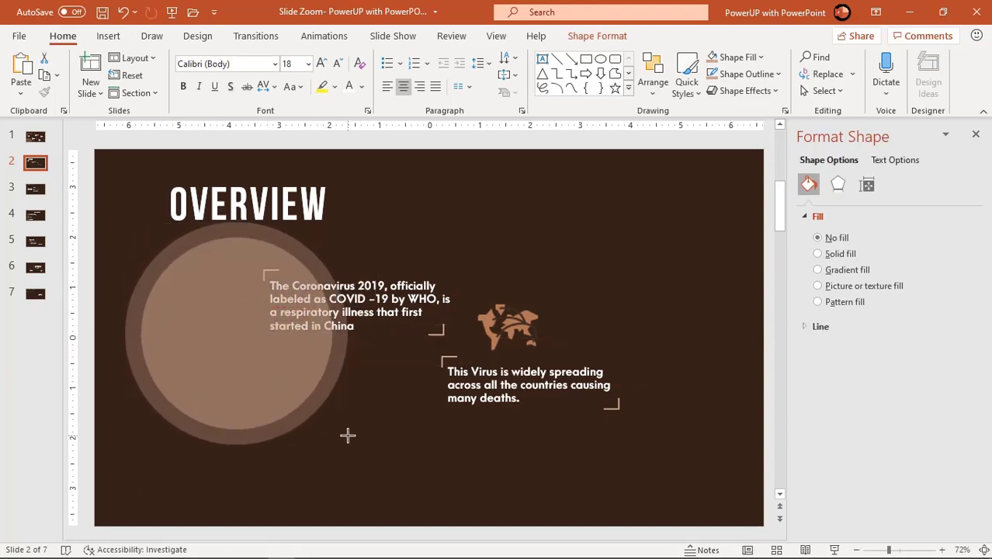
scroll(347, 434, "down", 1)
scroll(347, 433, "down", 2)
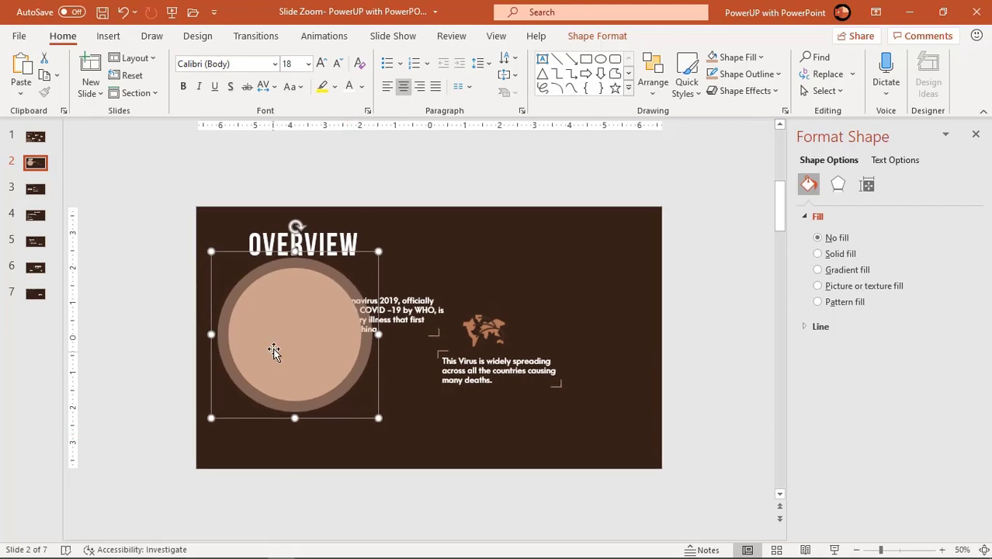
mouse_move(273, 348)
left_mouse_down()
mouse_move(191, 269)
mouse_move(208, 242)
left_mouse_up()
right_click(209, 243)
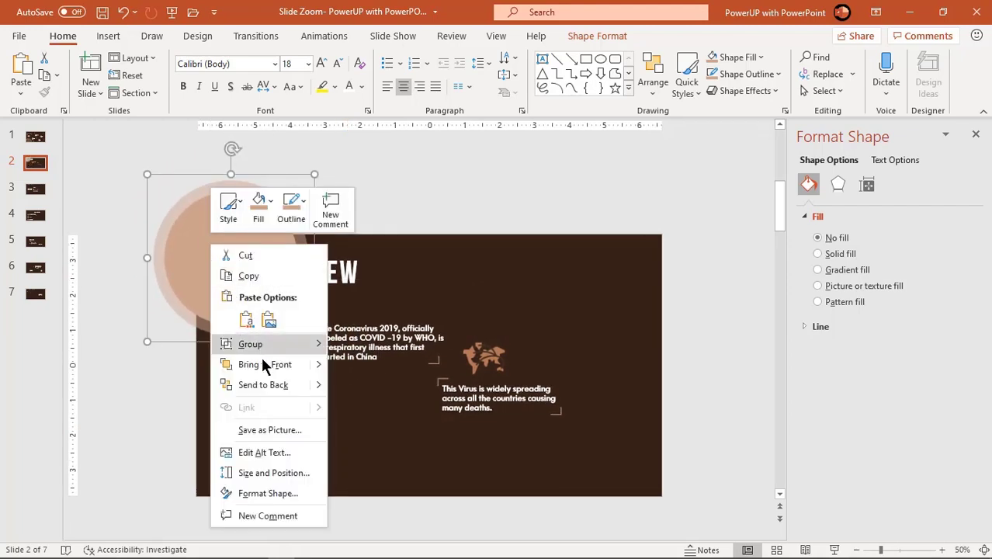
left_click(265, 385)
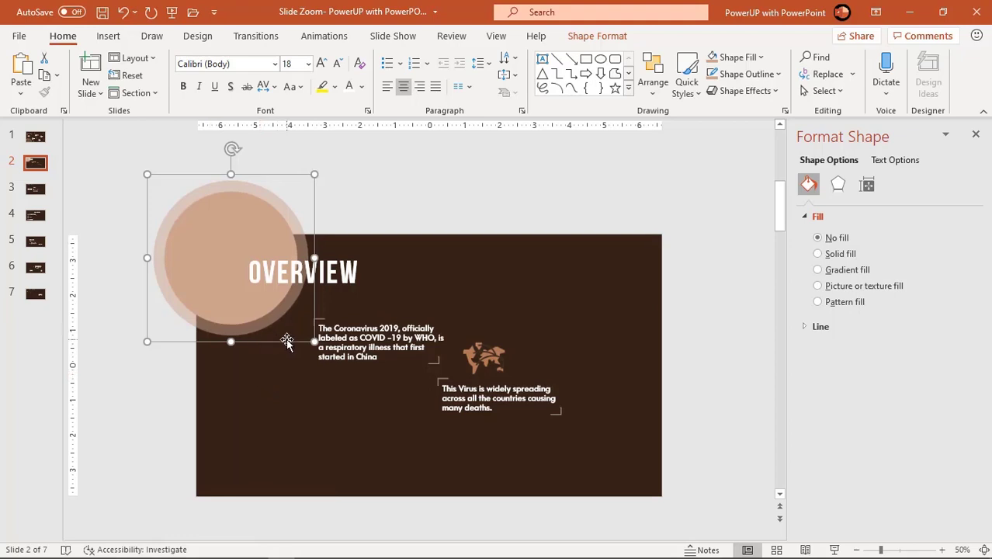
left_click_drag(284, 315, 241, 264)
left_click(246, 423)
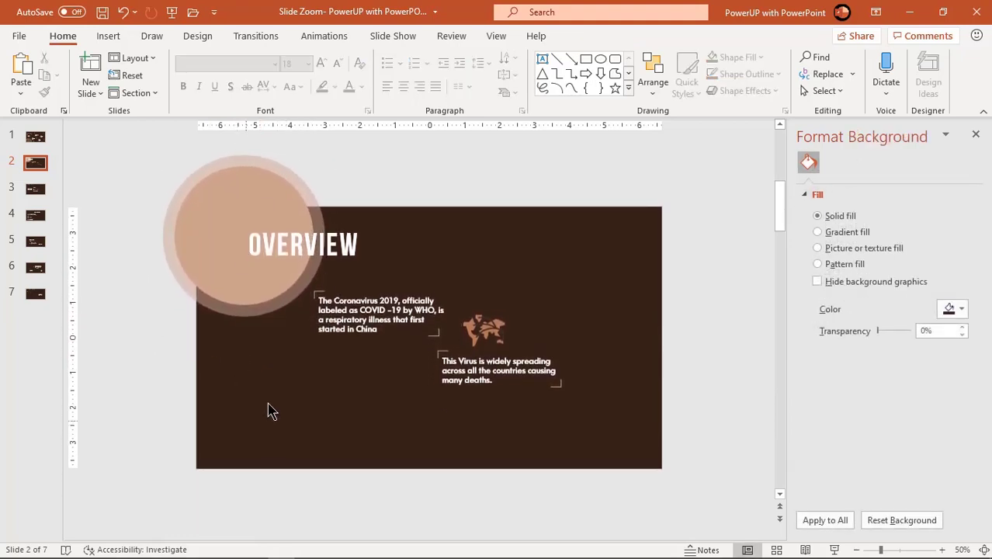
Copy the large circle onto slide 3 and position it behind the SYMPTONS heading
left_click(168, 232)
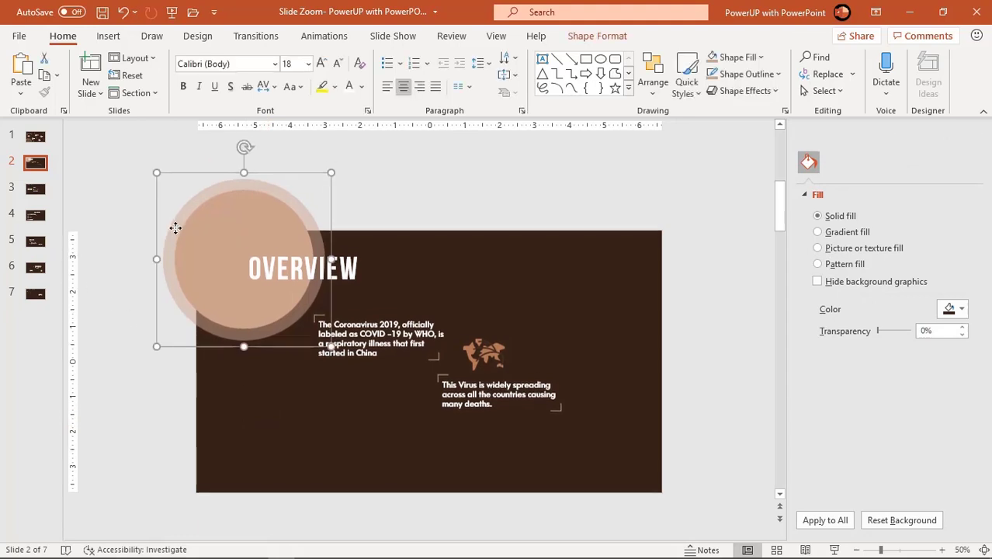
right_click(189, 246)
left_click(227, 277)
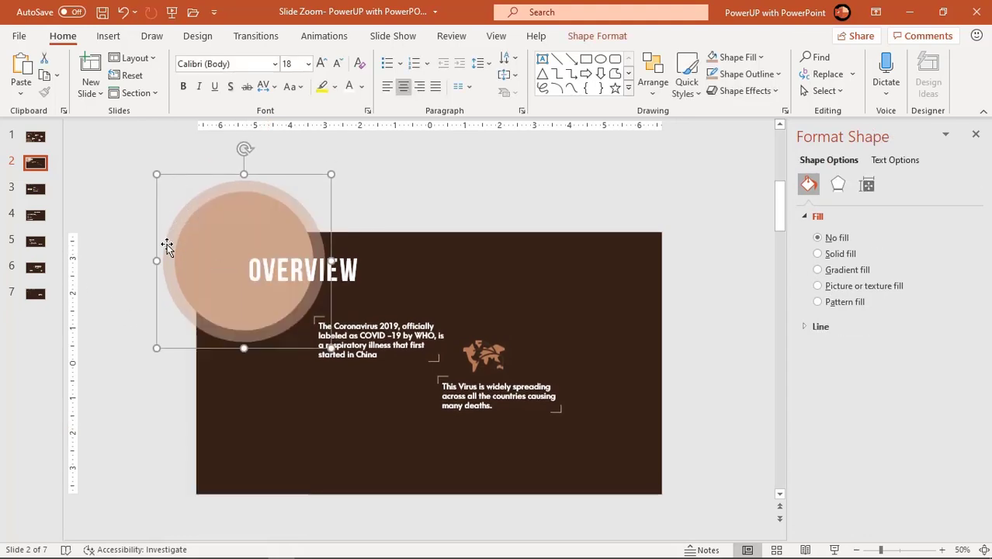
left_click(39, 190)
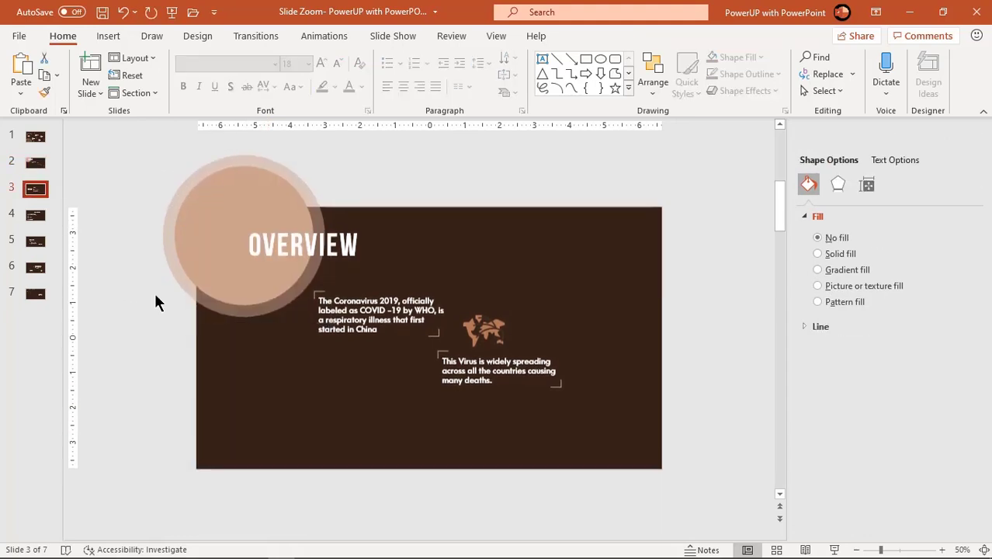
right_click(283, 436)
left_click(319, 288)
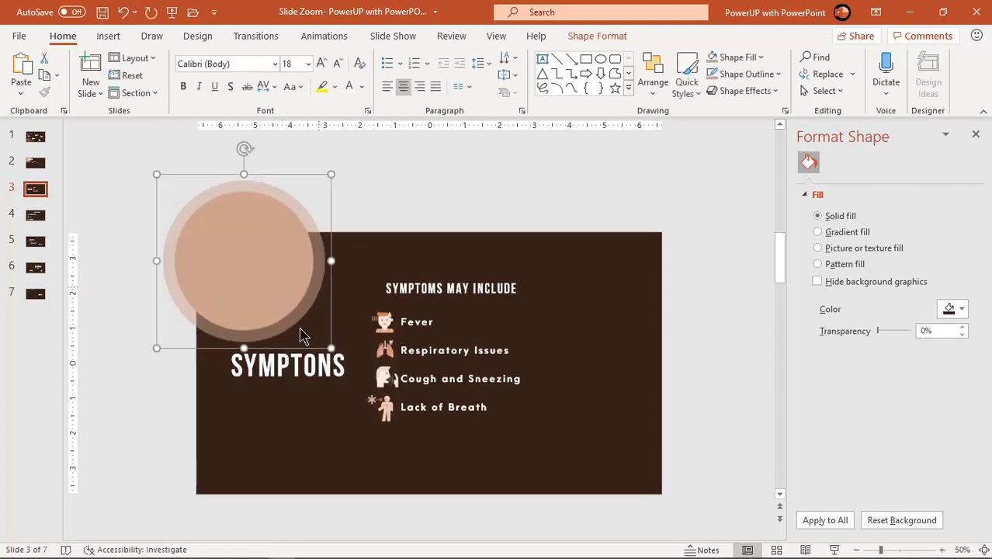
mouse_move(329, 301)
left_mouse_down()
mouse_move(317, 371)
mouse_move(327, 375)
left_mouse_up()
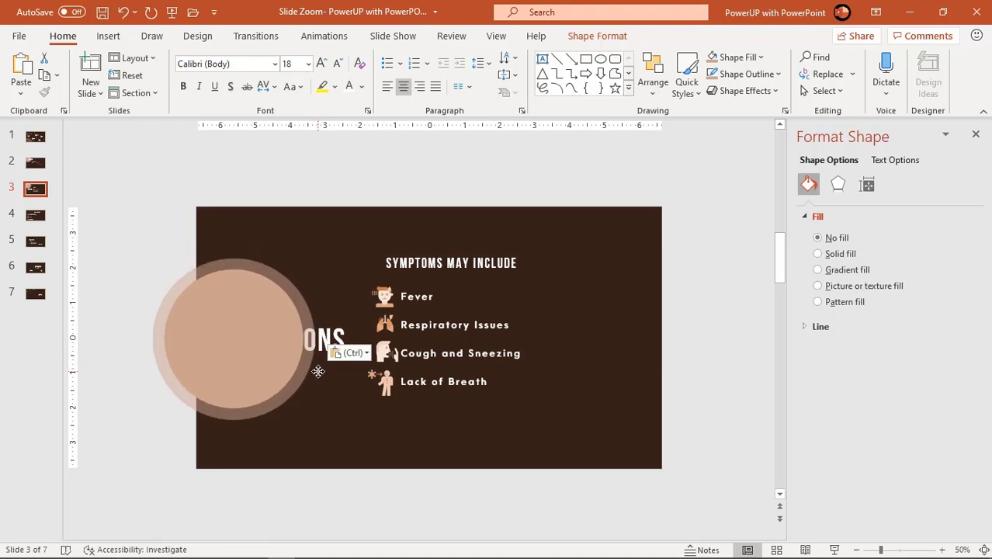
right_click(247, 374)
key("Escape")
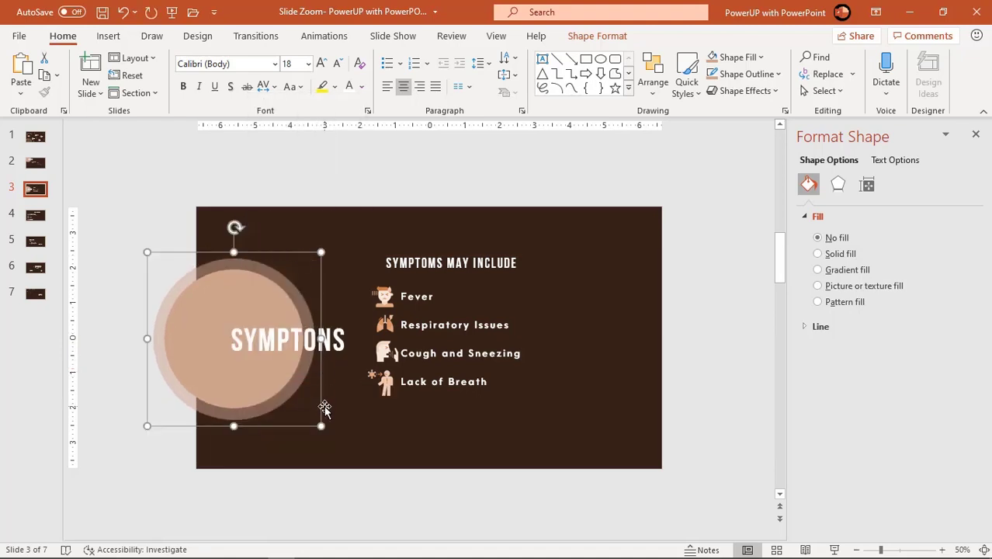
left_click_drag(320, 391, 312, 391)
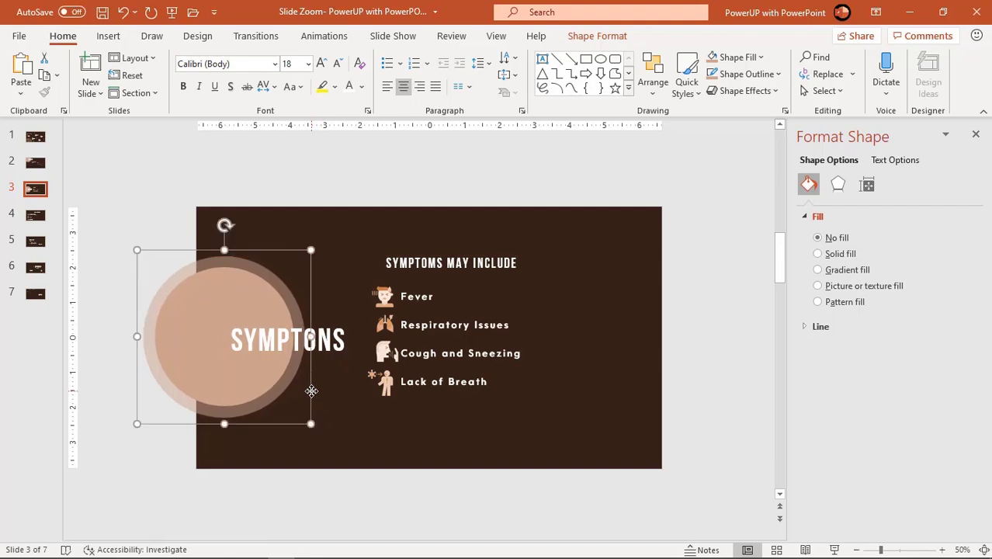
left_click(368, 433)
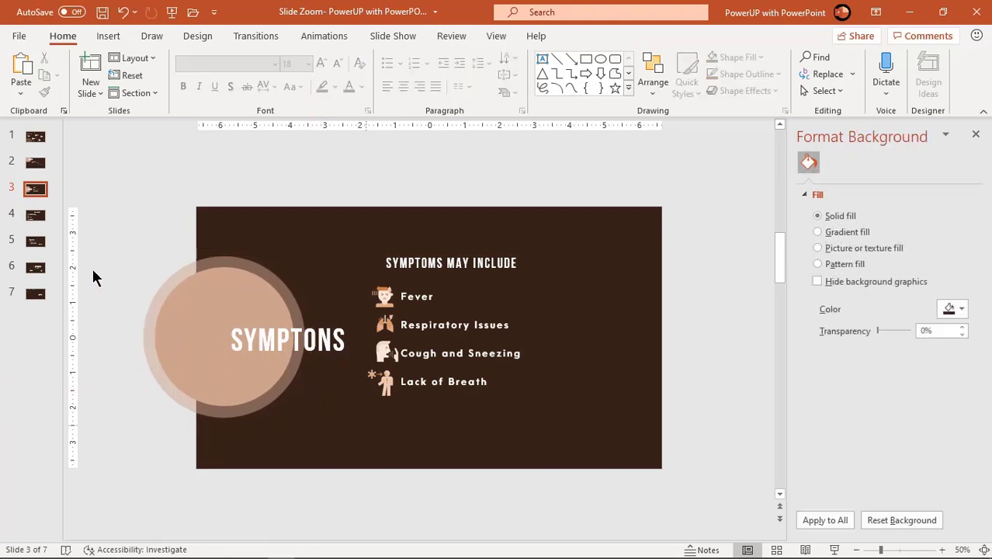
left_click(39, 219)
Paste the peach circle onto the Prevention slide and send it behind the PREVENTION title
right_click(521, 423)
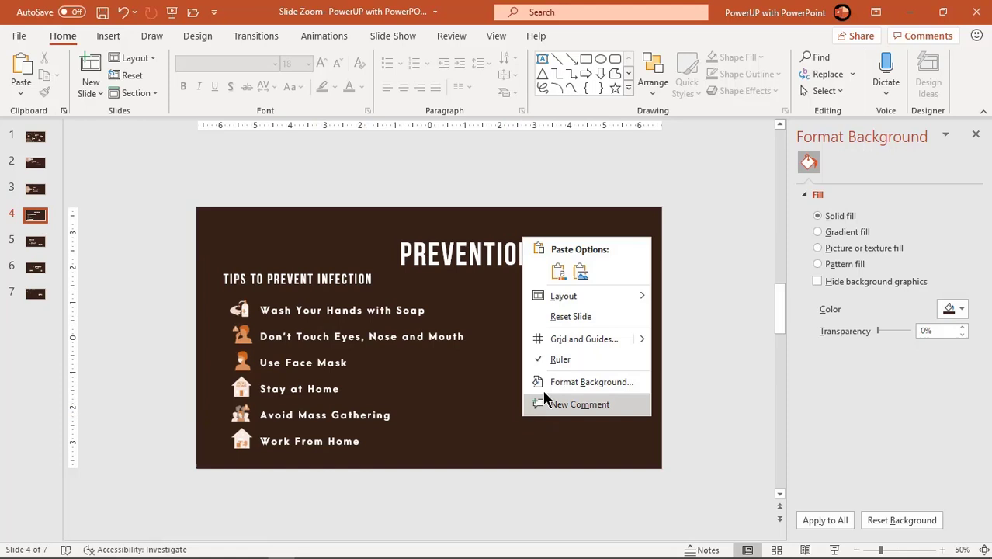
left_click(549, 272)
left_click_drag(347, 266, 617, 216)
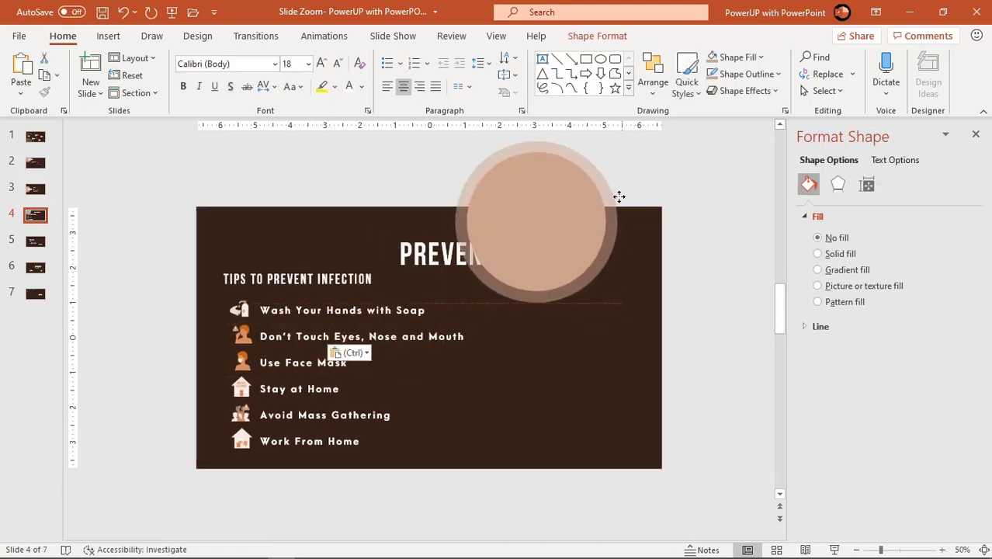
right_click(538, 267)
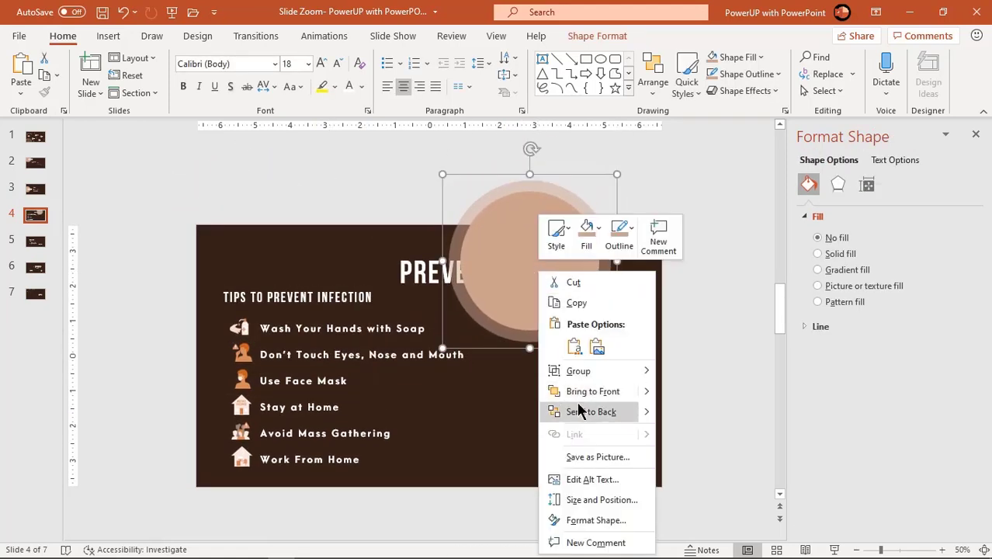
left_click(579, 410)
left_click(591, 404)
Paste the circle behind the SPREAD title on slide 5 and realign the title over it
left_click(36, 240)
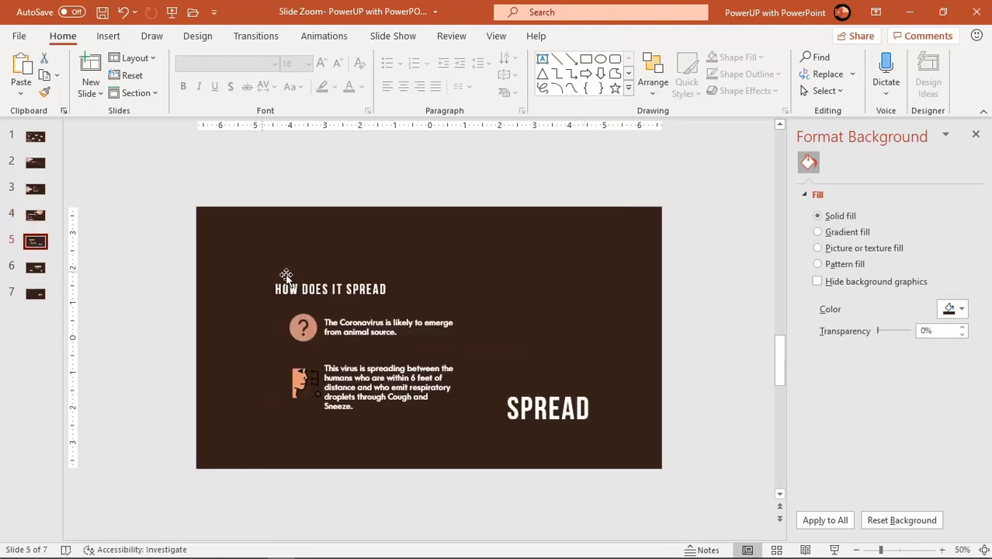
right_click(263, 236)
left_click(284, 265)
left_click_drag(331, 239, 715, 396)
right_click(643, 428)
left_click(696, 286)
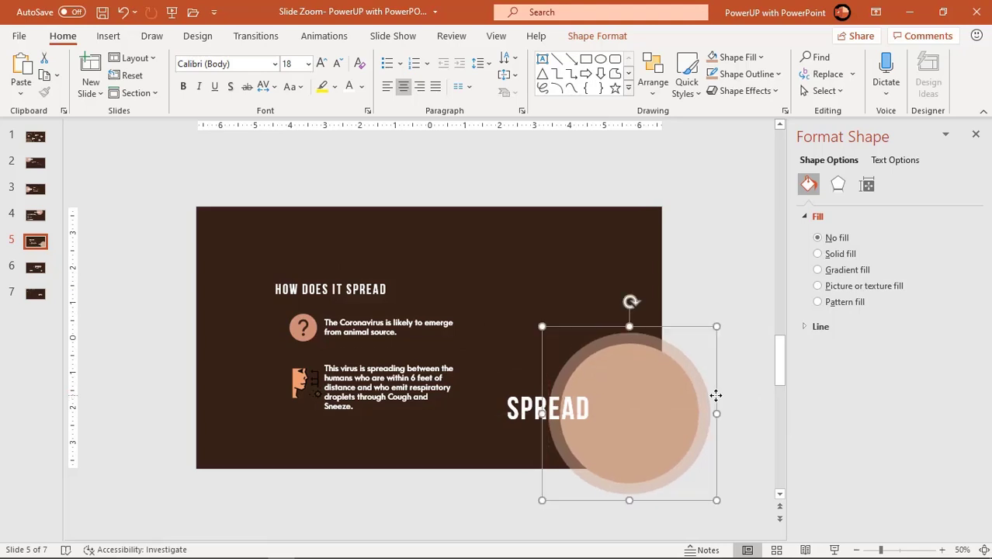
left_click_drag(524, 387, 534, 391)
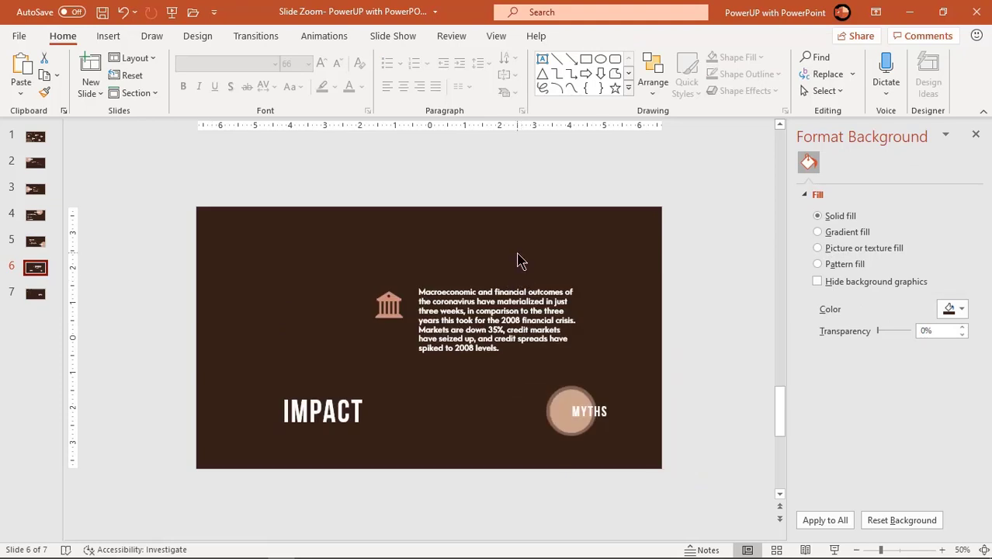
Paste the circle at the bottom-left of the Impact slide and move the IMPACT title over it
right_click(540, 278)
left_click(549, 284)
left_click_drag(332, 289, 307, 461)
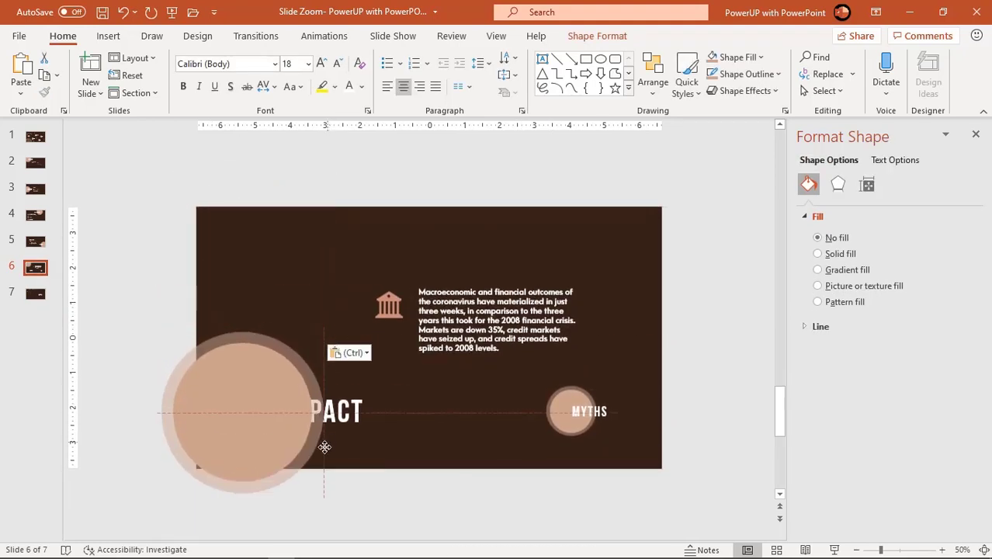
left_click(344, 438)
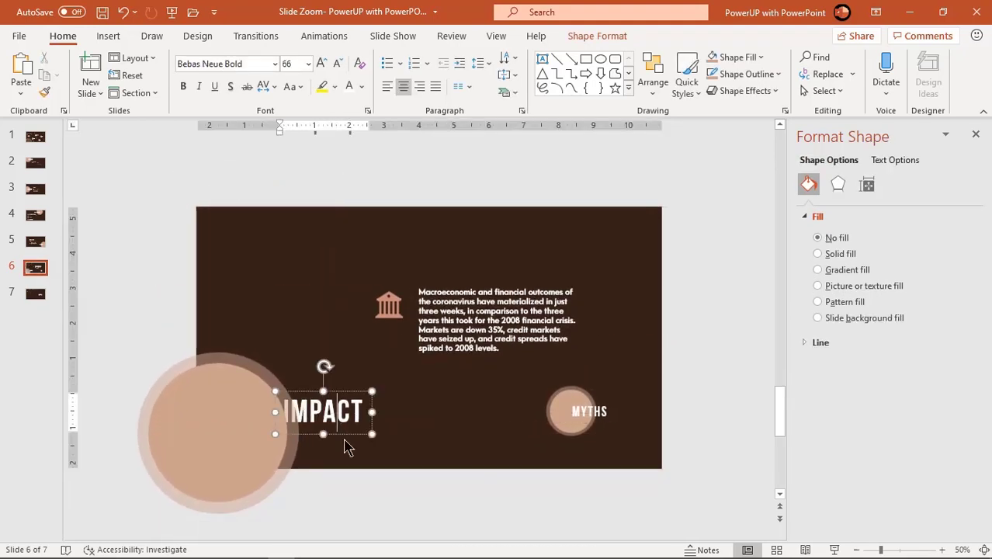
right_click(344, 437)
left_click(348, 345)
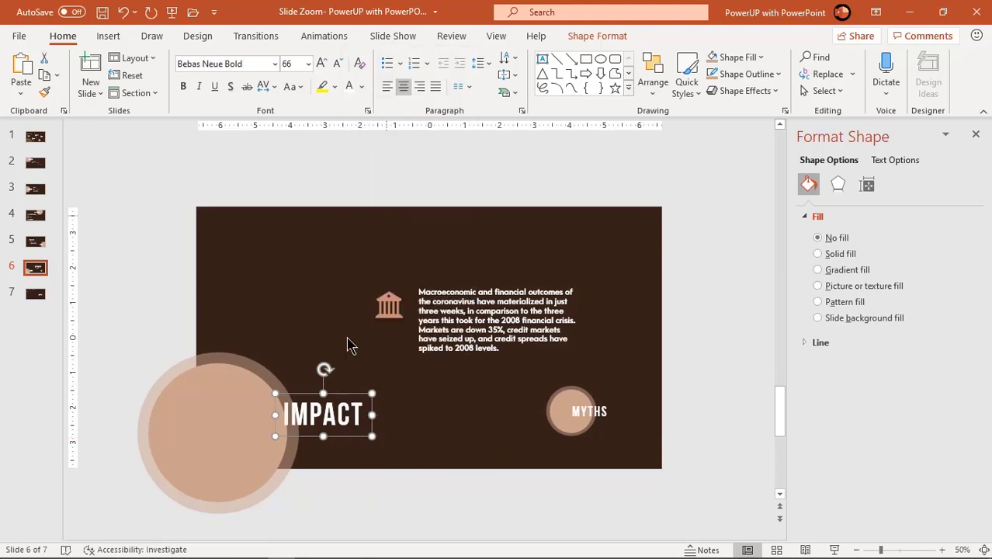
left_click_drag(342, 437, 301, 431)
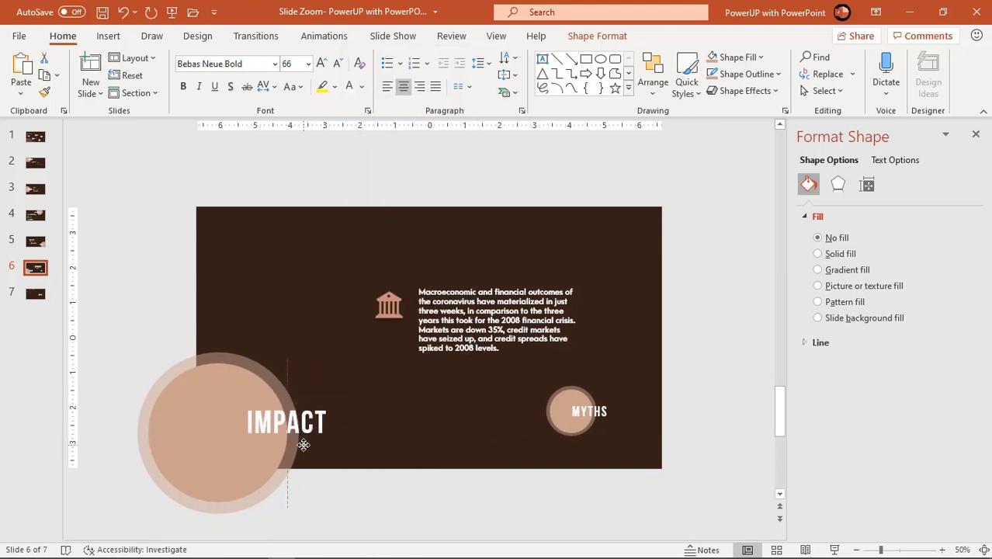
Paste the circle behind the MYTHS title on slide 7 and close the Format Background pane
left_click(351, 509)
scroll(556, 481, "down", 2)
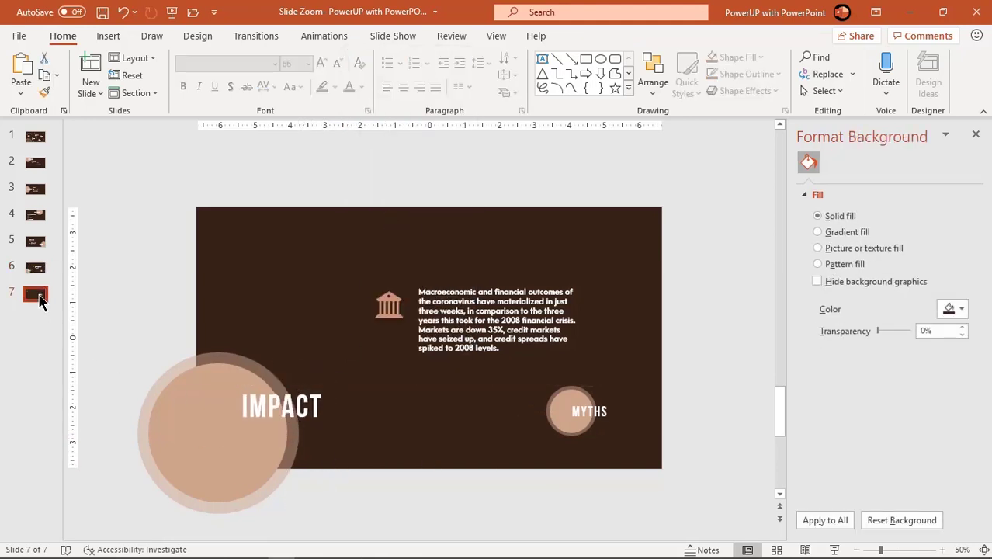
right_click(556, 481)
left_click(594, 327)
left_click_drag(266, 302, 706, 332)
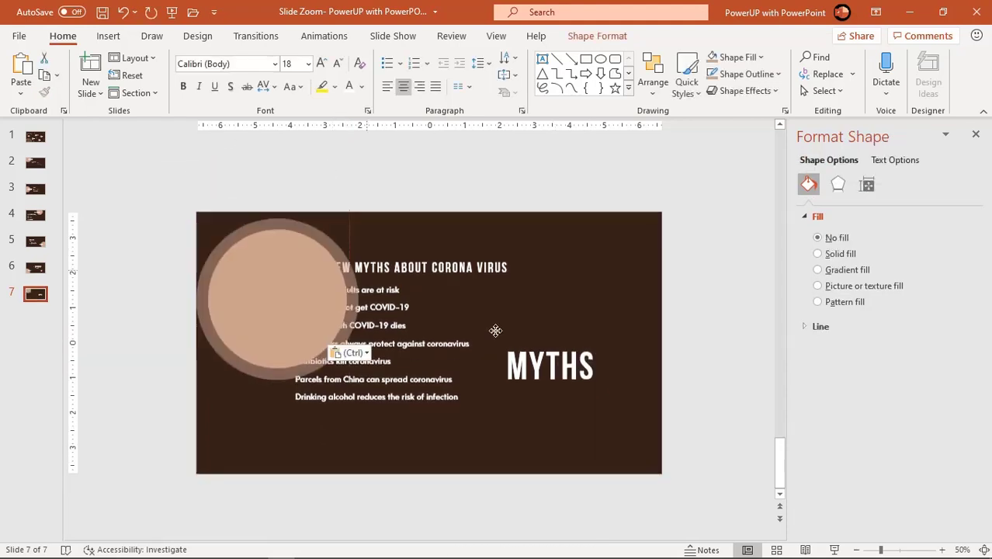
right_click(582, 392)
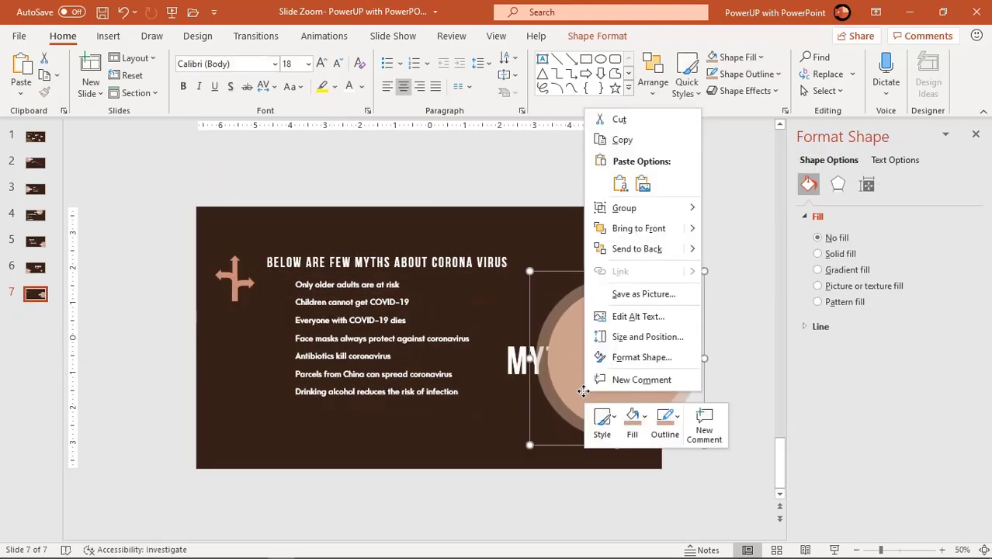
left_click(613, 249)
left_click_drag(679, 446, 679, 441)
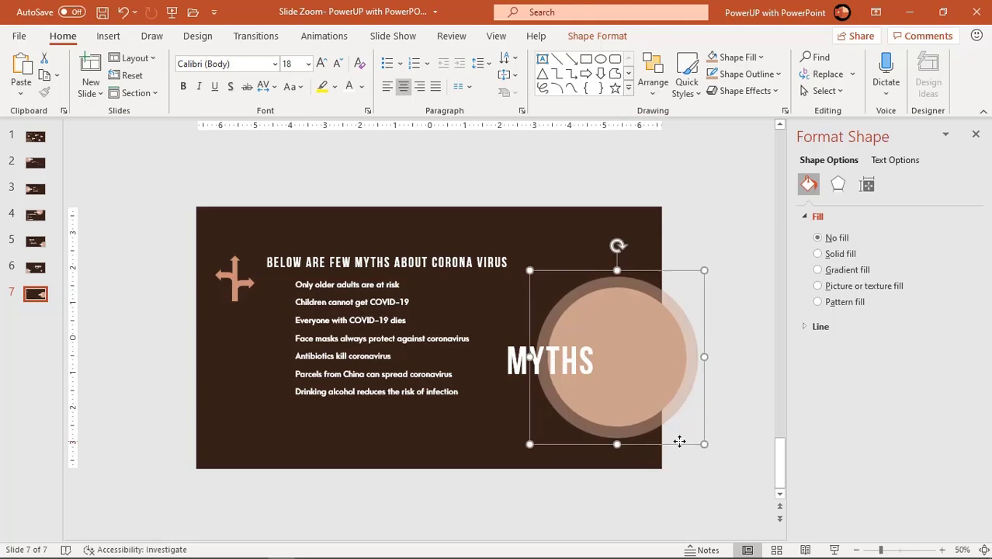
left_click(702, 478)
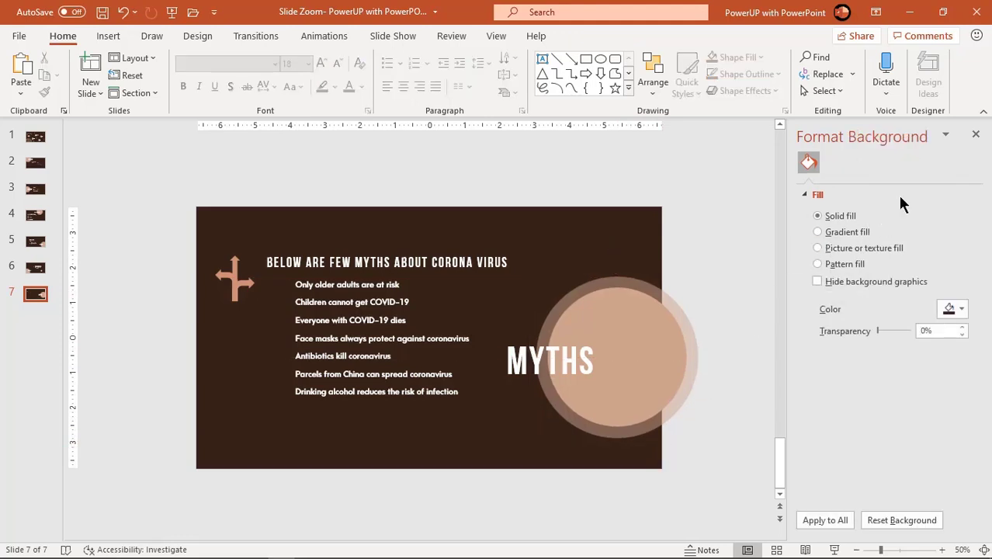
left_click(975, 135)
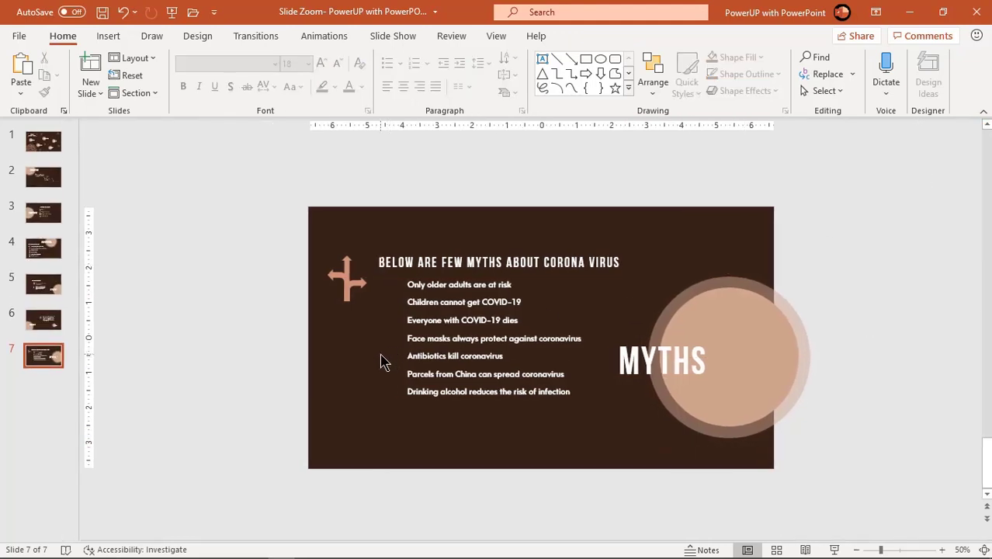
On the title slide, group the OVERVIEW circle with its text label
left_click(44, 142)
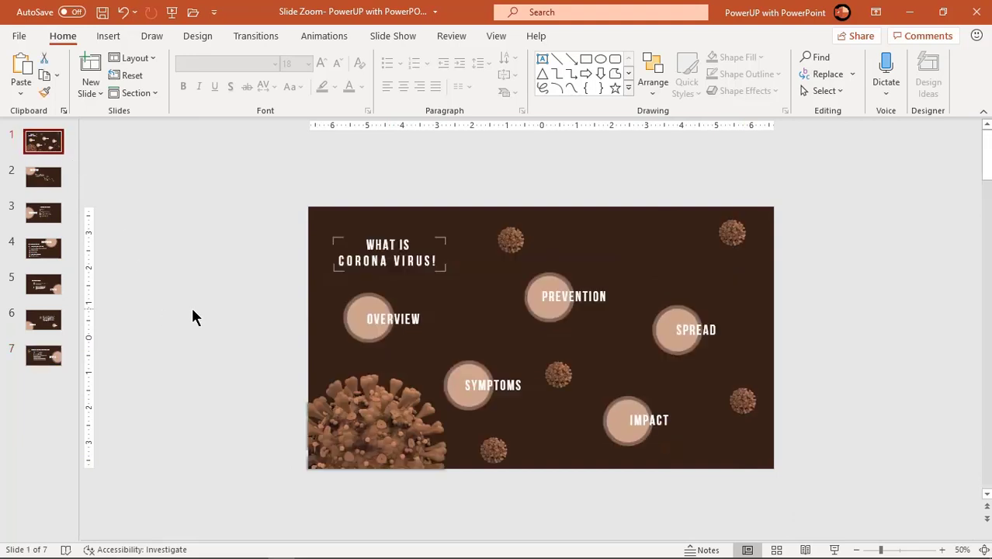
scroll(336, 342, "up", 2)
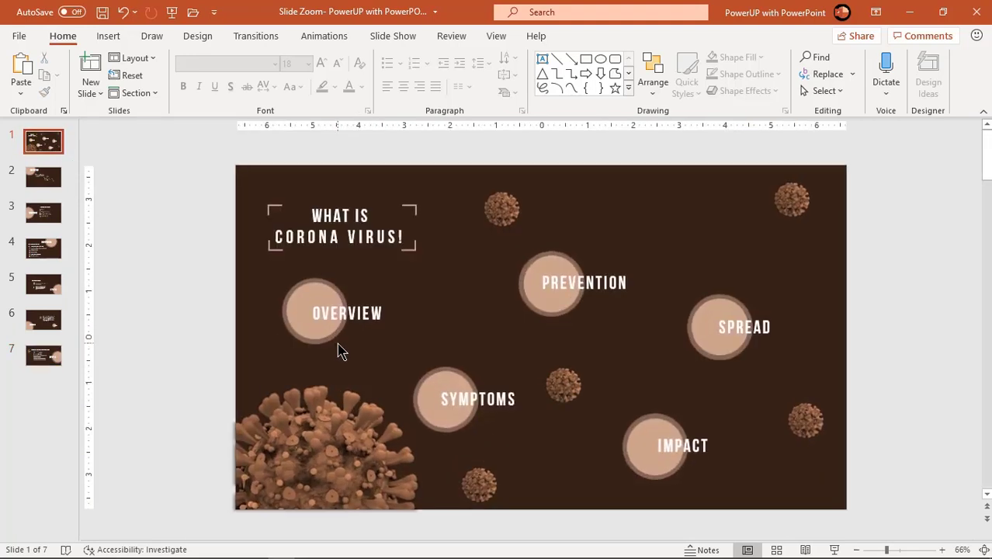
left_click_drag(207, 254, 416, 371)
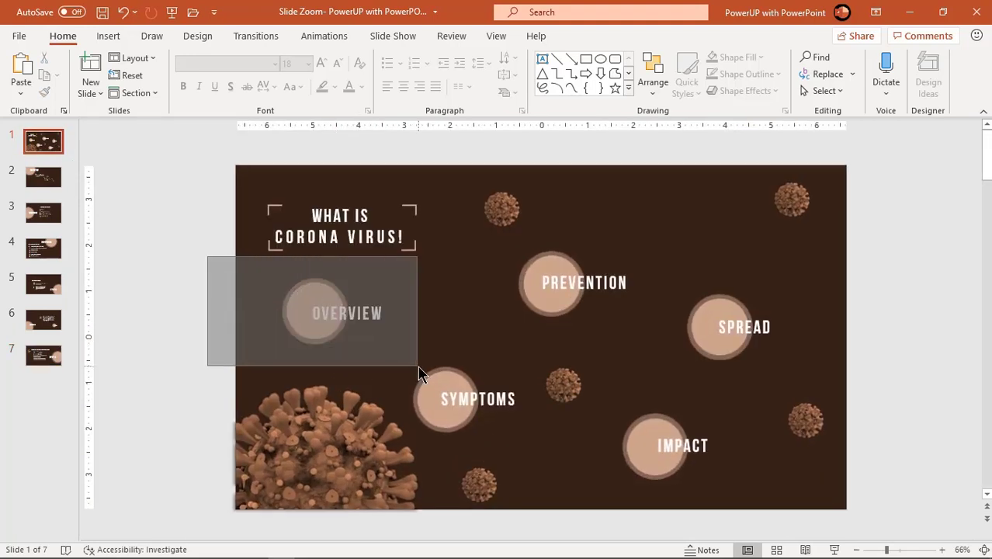
right_click(318, 328)
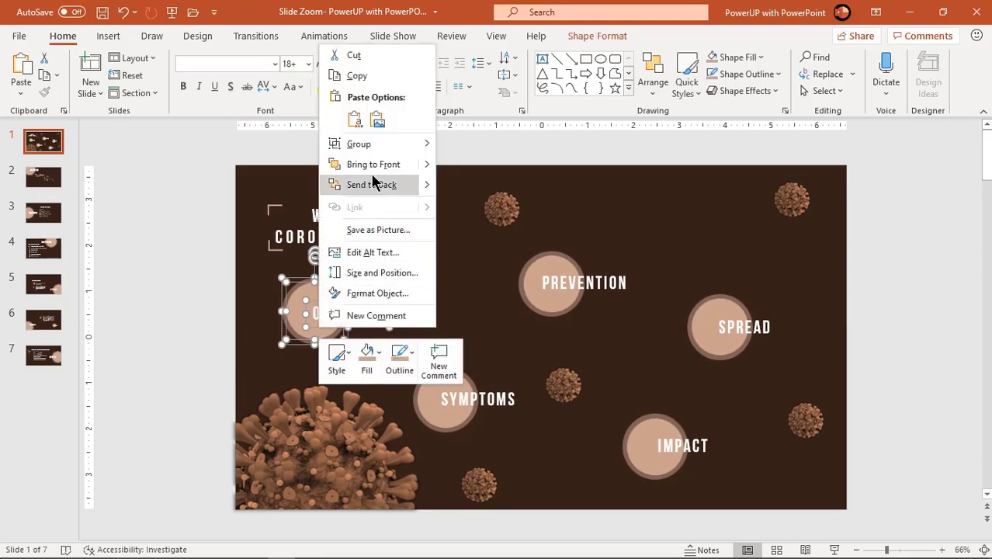
mouse_move(374, 149)
left_click(474, 146)
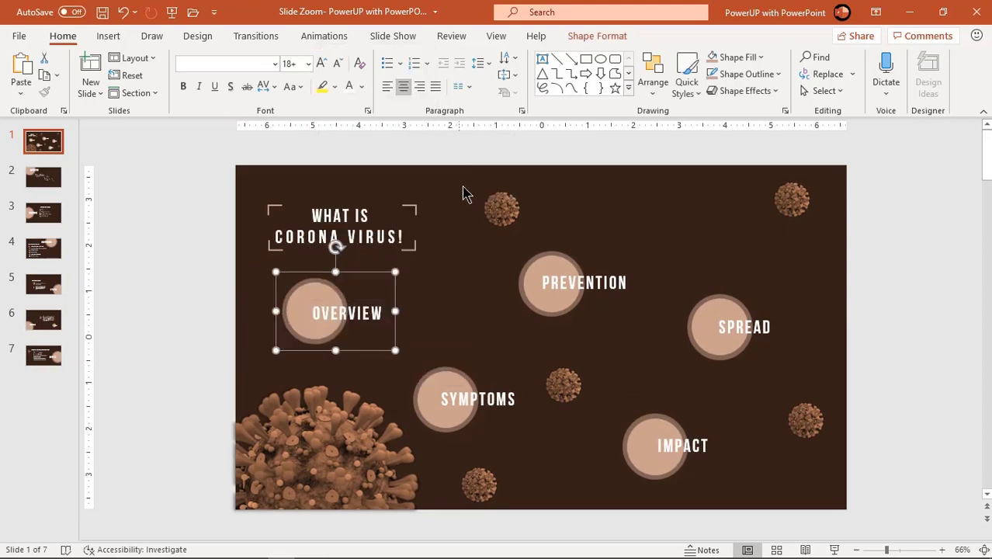
Group the SYMPTOMS circle with its label
left_click(490, 387)
scroll(458, 379, "up", 1, "ctrl")
left_click(444, 371, "shift")
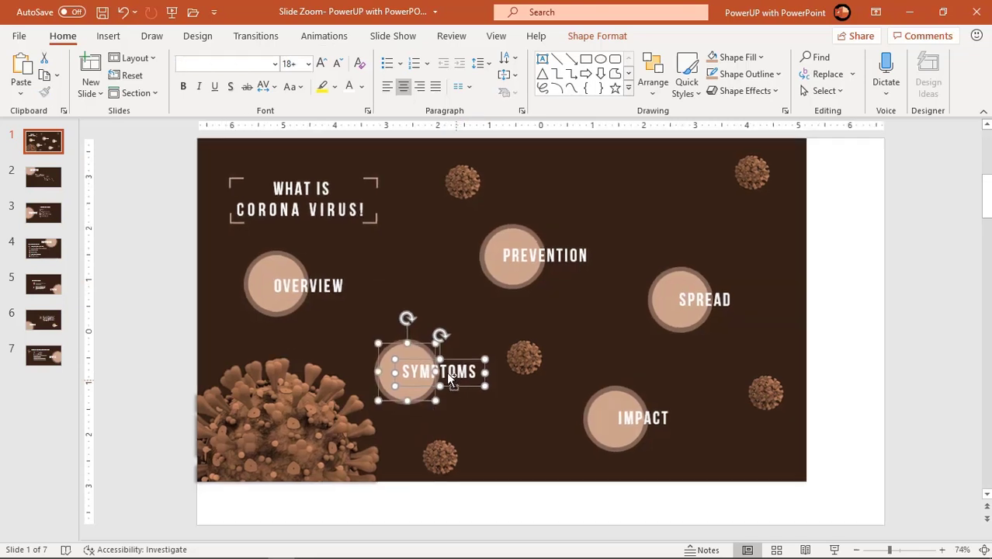
left_click_drag(441, 368, 440, 366)
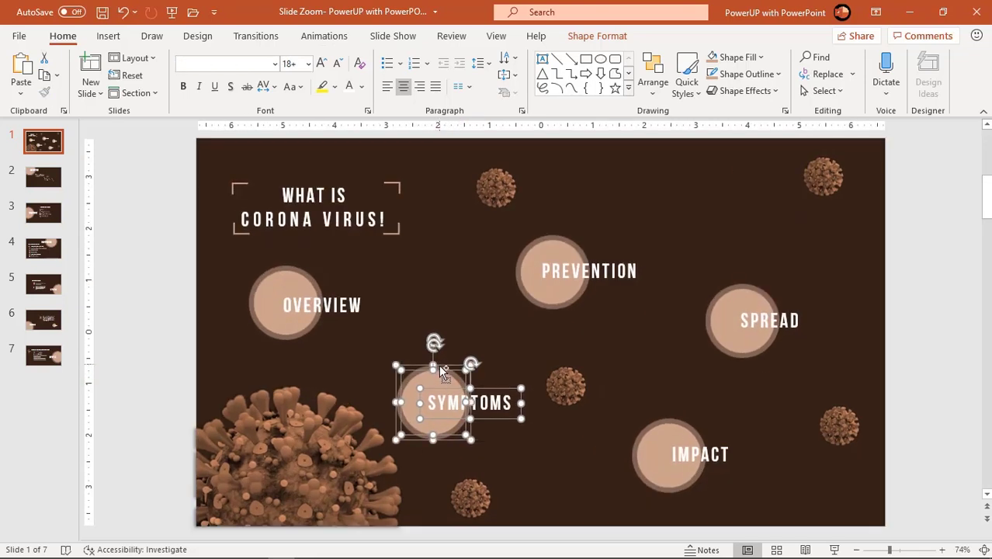
right_click(436, 383)
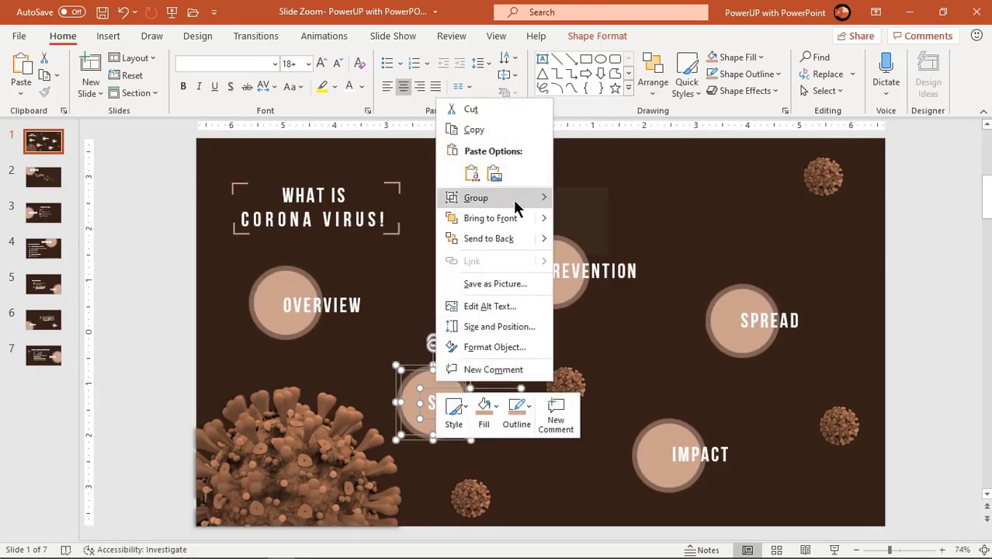
mouse_move(497, 198)
left_click(588, 200)
Group the PREVENTION and SPREAD circles each with their labels
left_click(543, 239)
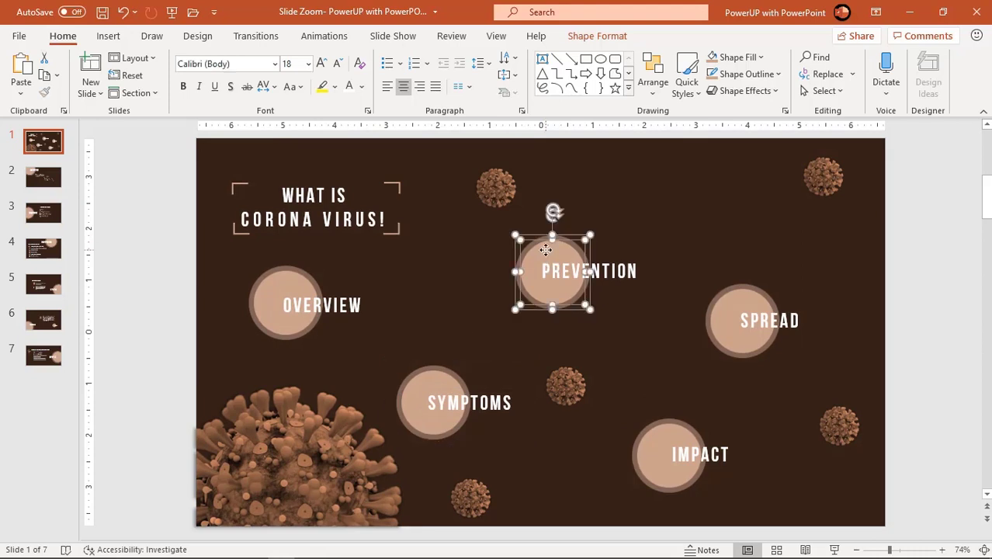
left_click(570, 272, "shift")
right_click(563, 283)
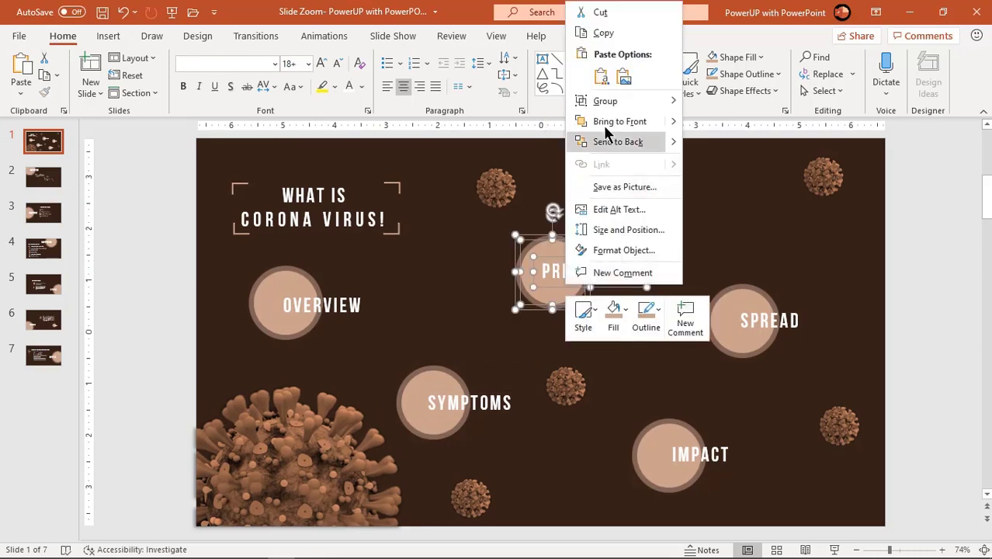
mouse_move(614, 99)
left_click(716, 100)
left_click(734, 285)
left_click(742, 313, "shift")
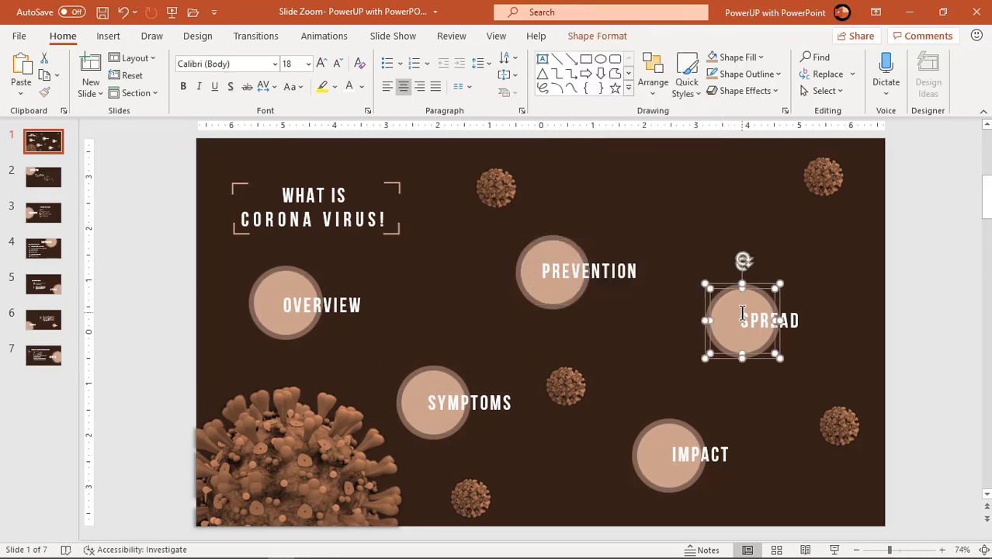
right_click(747, 341)
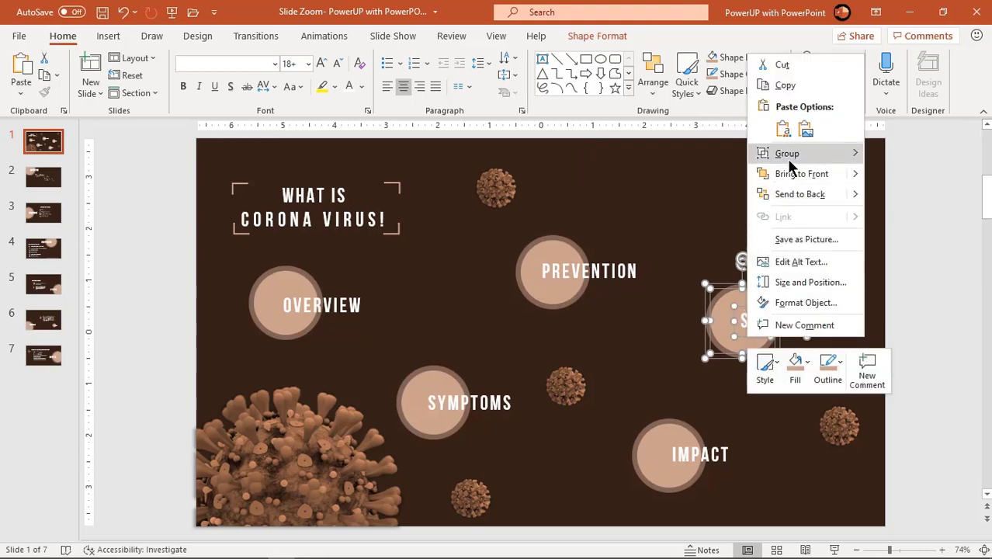
mouse_move(823, 155)
left_click(879, 159)
Group the IMPACT circle with its label
left_click(669, 427)
left_click(686, 444, "shift")
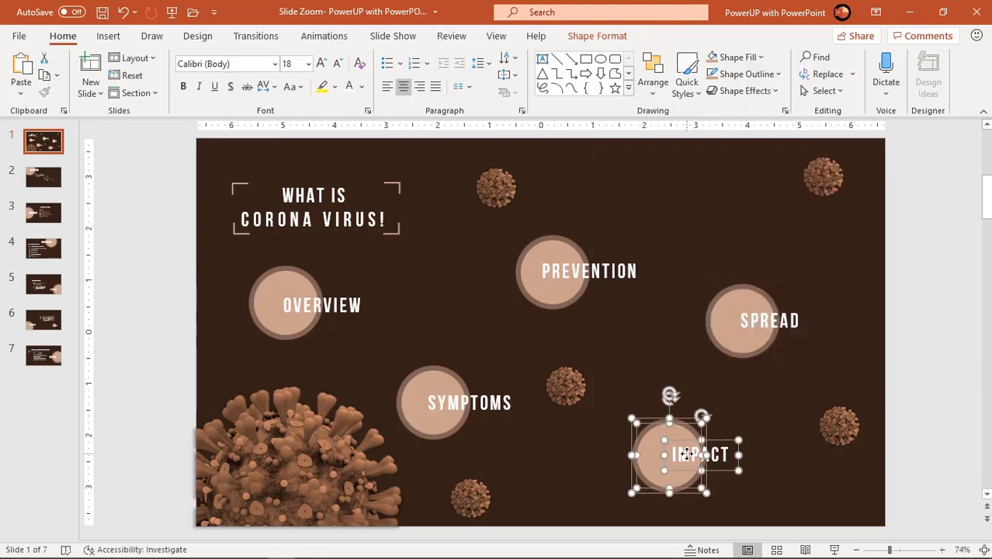
right_click(687, 444)
mouse_move(734, 259)
left_click(842, 259)
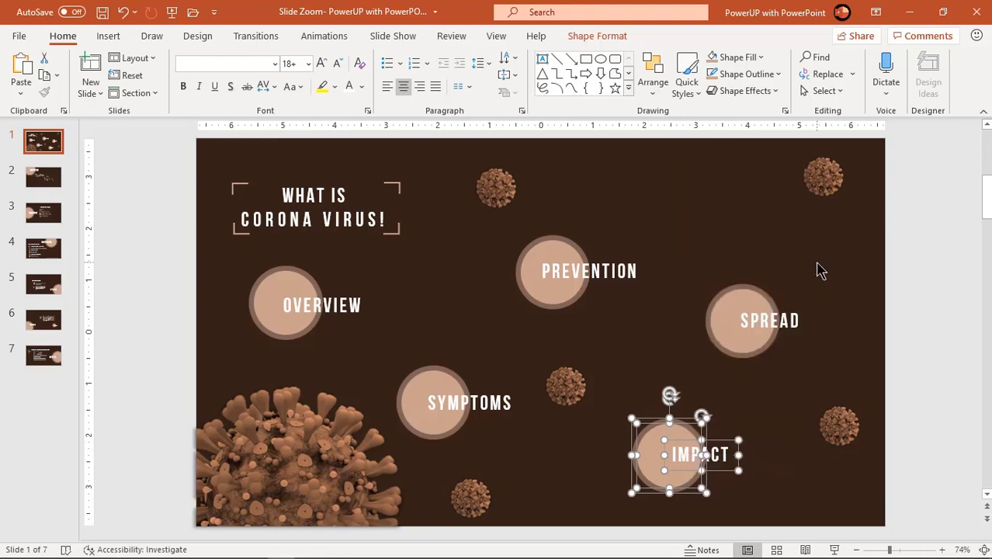
On slide 6, group the MYTHS circle with its label, then return to slide 1
left_click(47, 320)
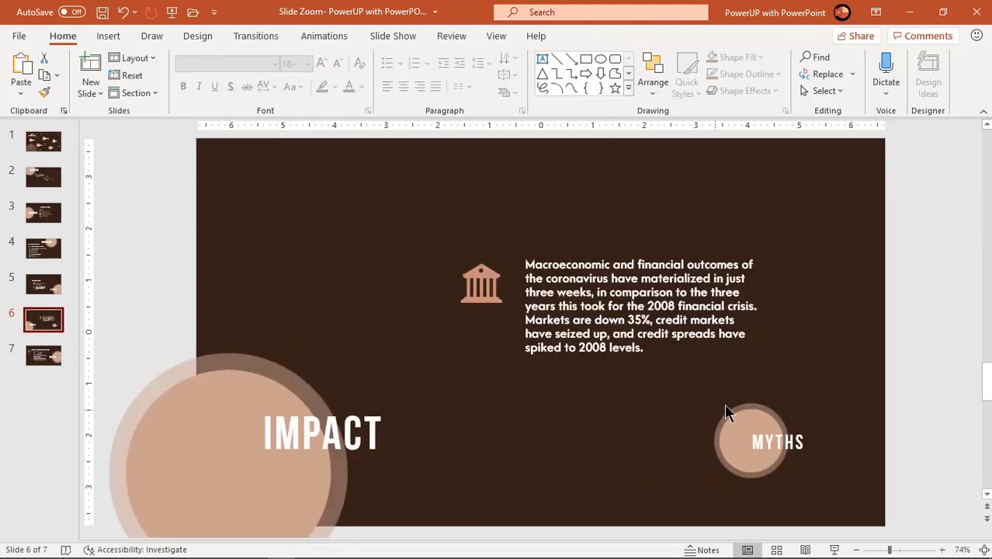
left_click(738, 408)
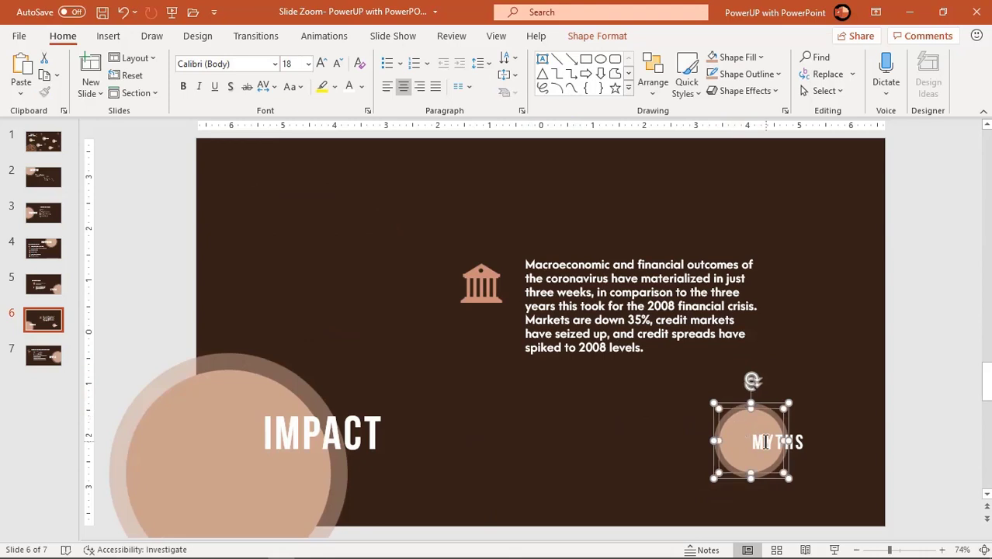
left_click(765, 441)
right_click(760, 460)
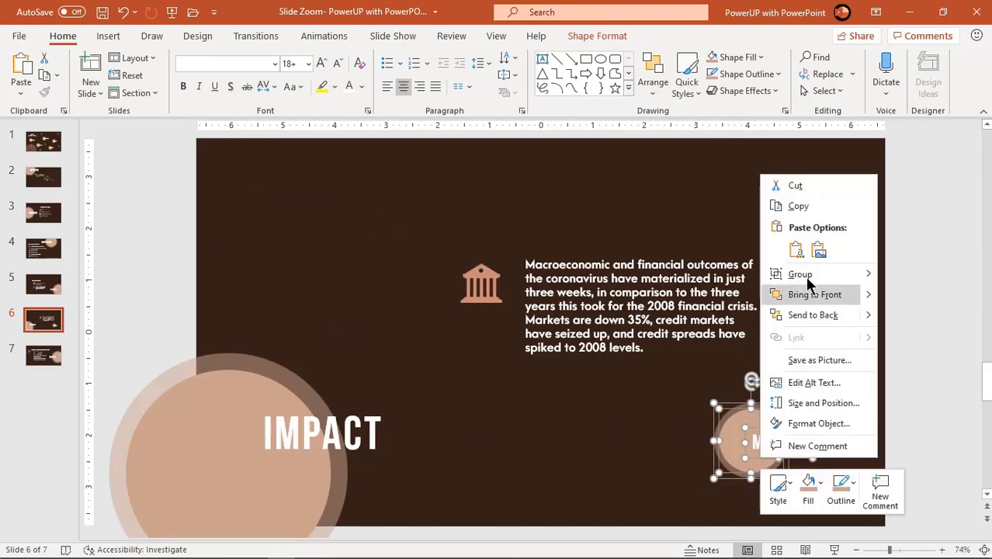
mouse_move(805, 274)
left_click(901, 277)
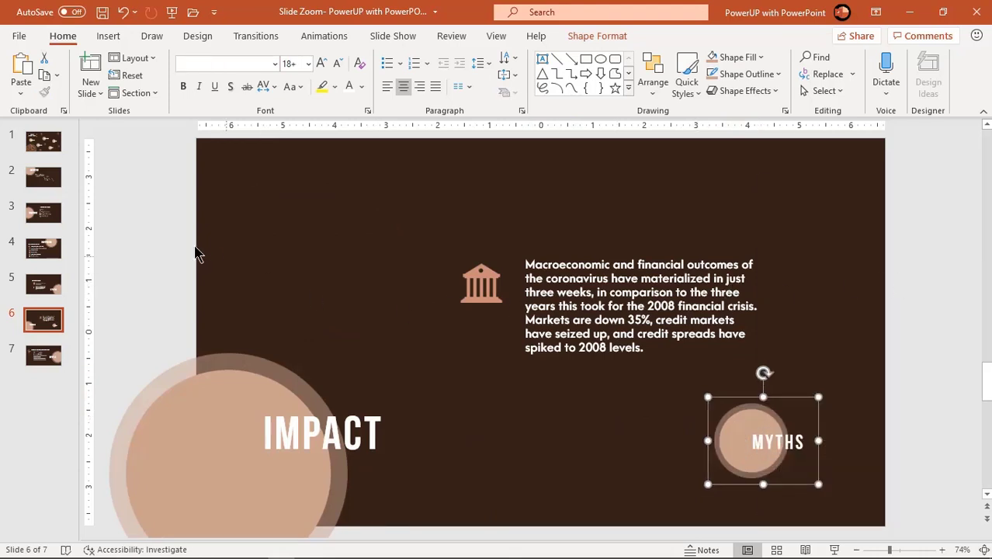
left_click(46, 146)
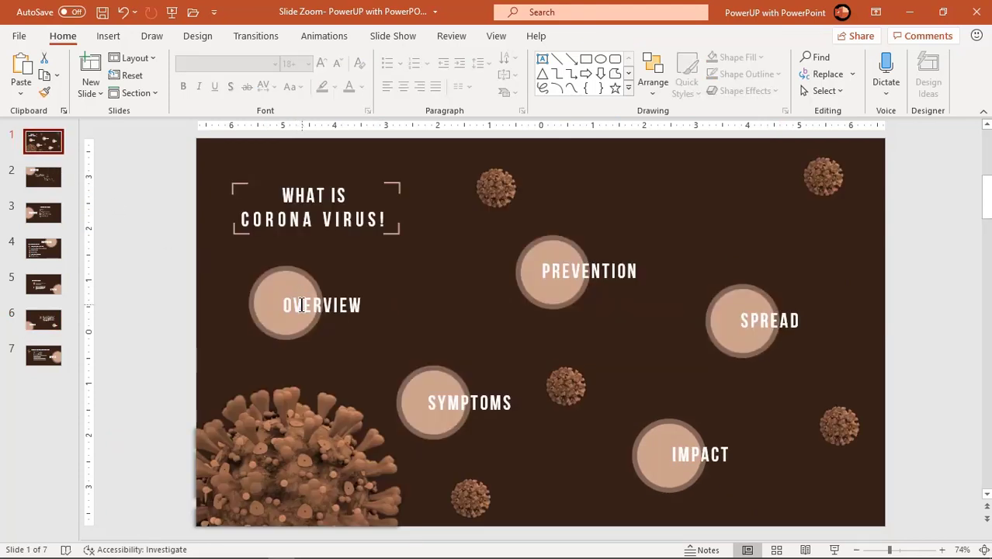
Save the OVERVIEW group as an Overview picture in a new SlideZoom folder in Pictures
right_click(270, 281)
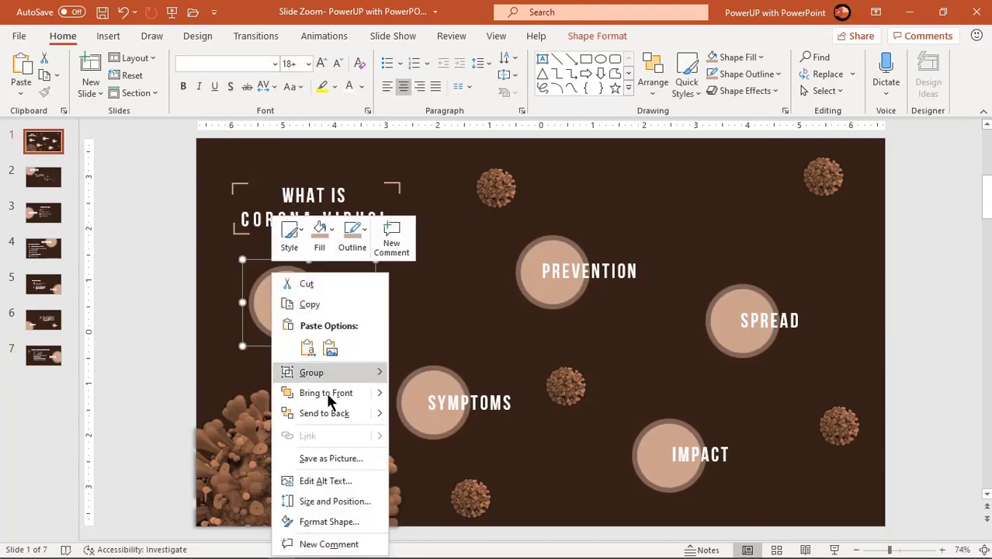
left_click(334, 459)
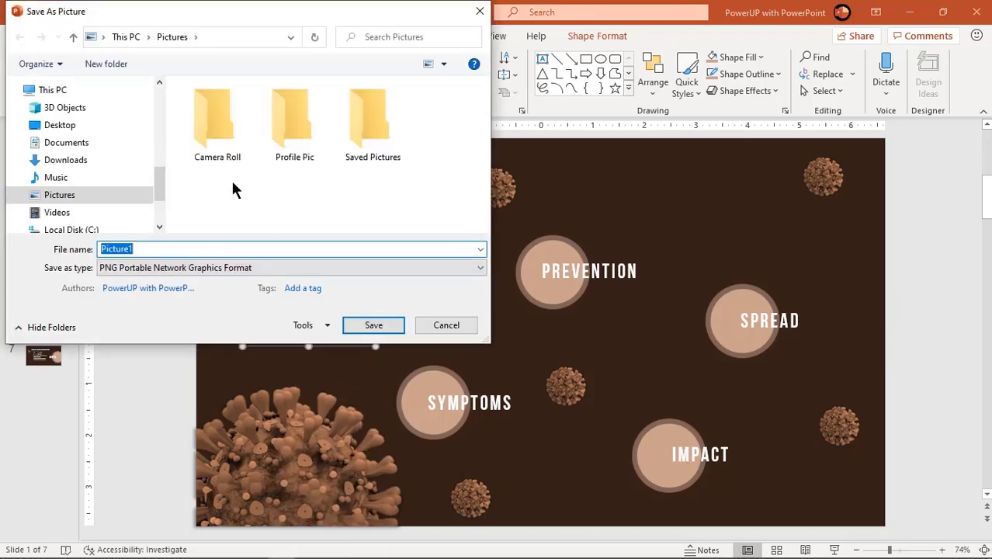
left_click(109, 63)
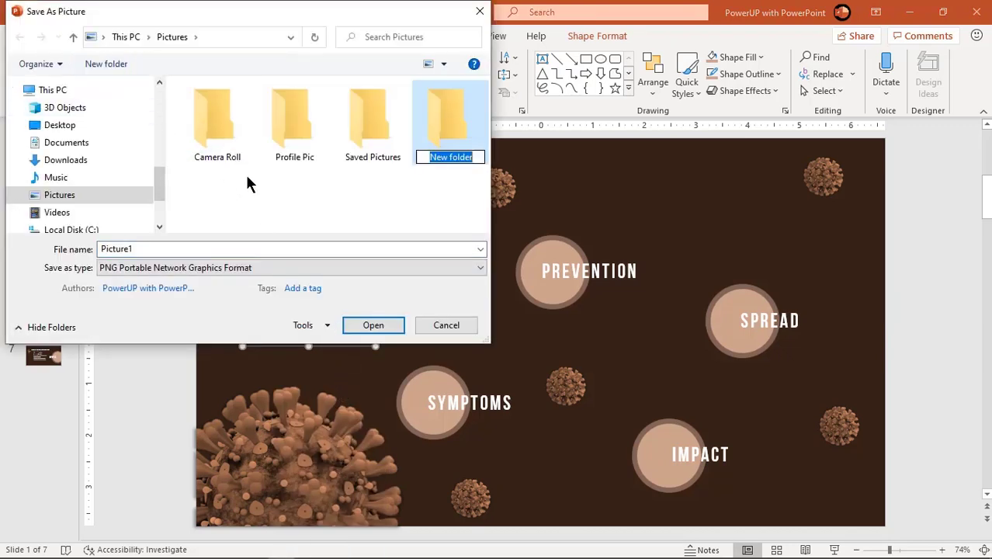
type("Slide")
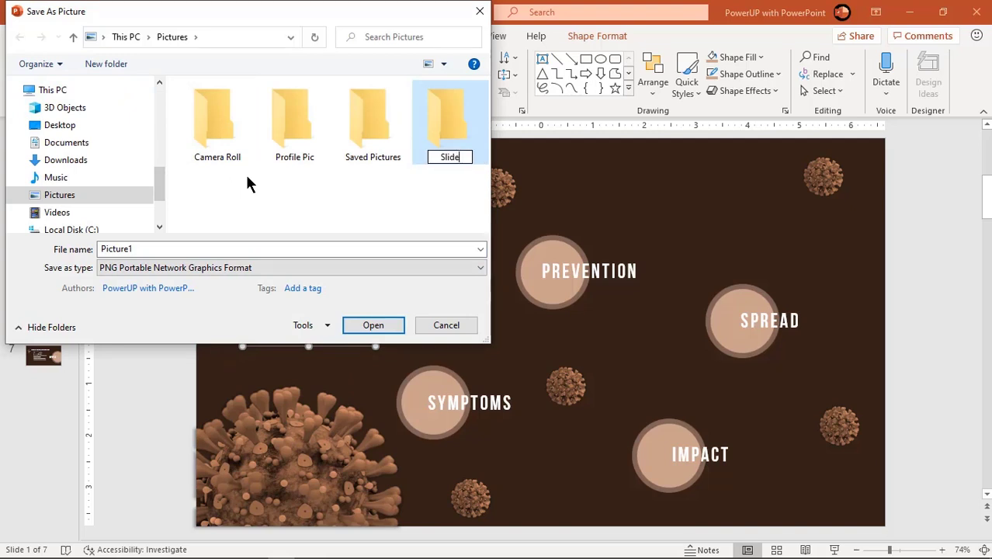
type("Zoom")
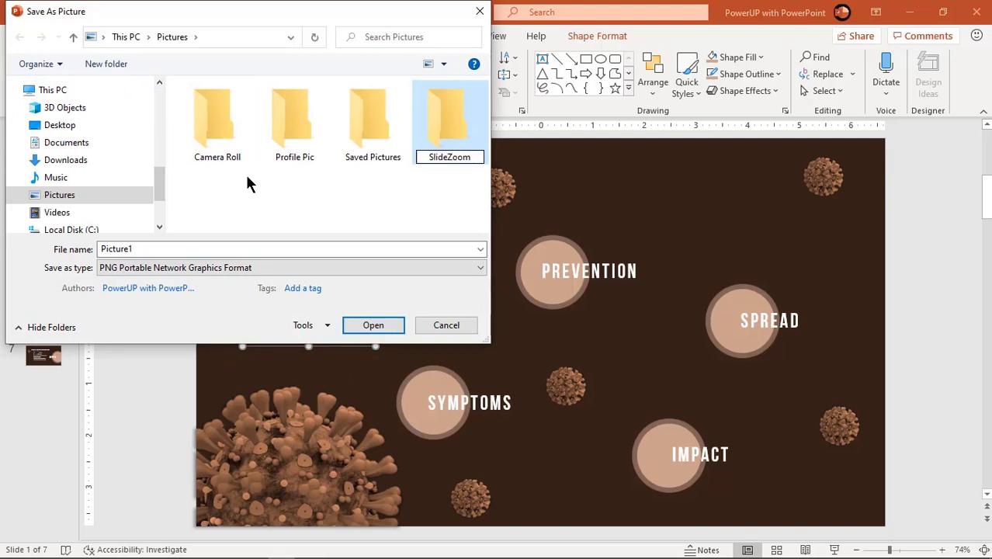
key("Return")
key("Return")
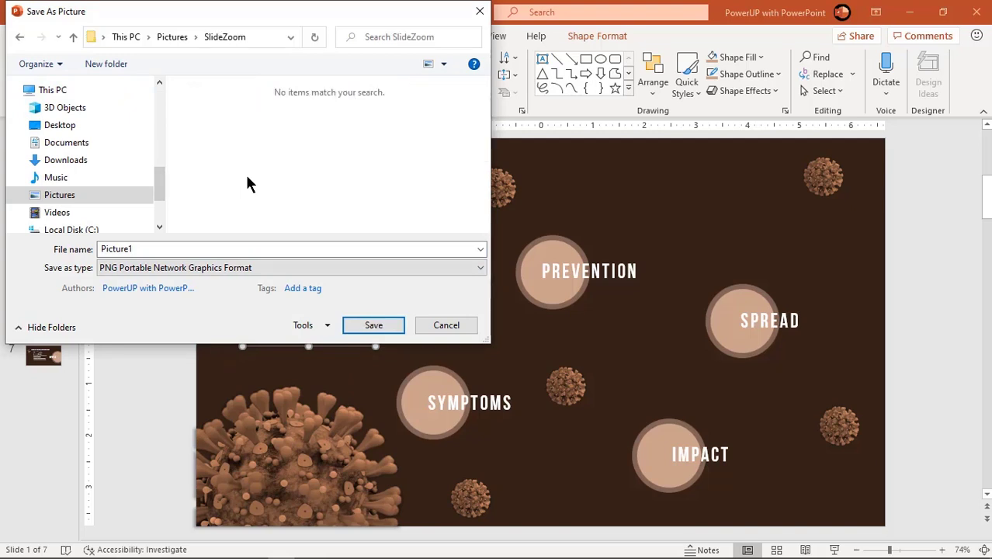
left_click(222, 246)
type("Overview")
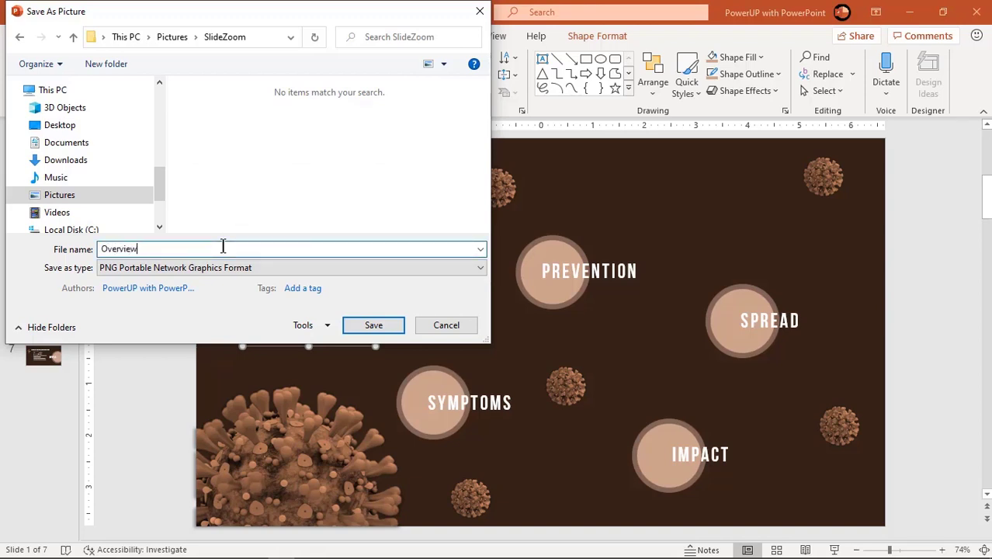
key("Return")
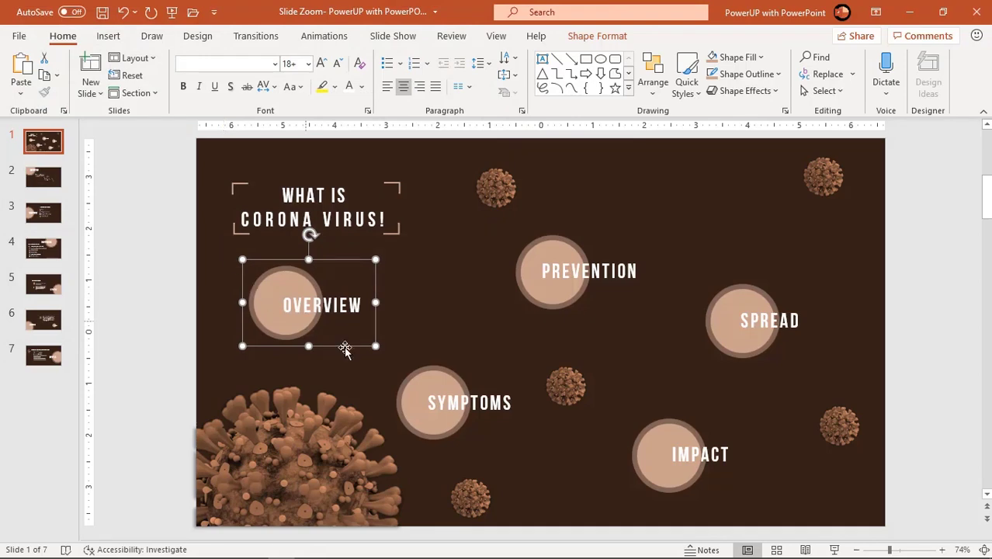
Save the SYMPTOMS and PREVENTION groups as Symptoms and Prevention pictures
left_click(423, 404)
right_click(426, 404)
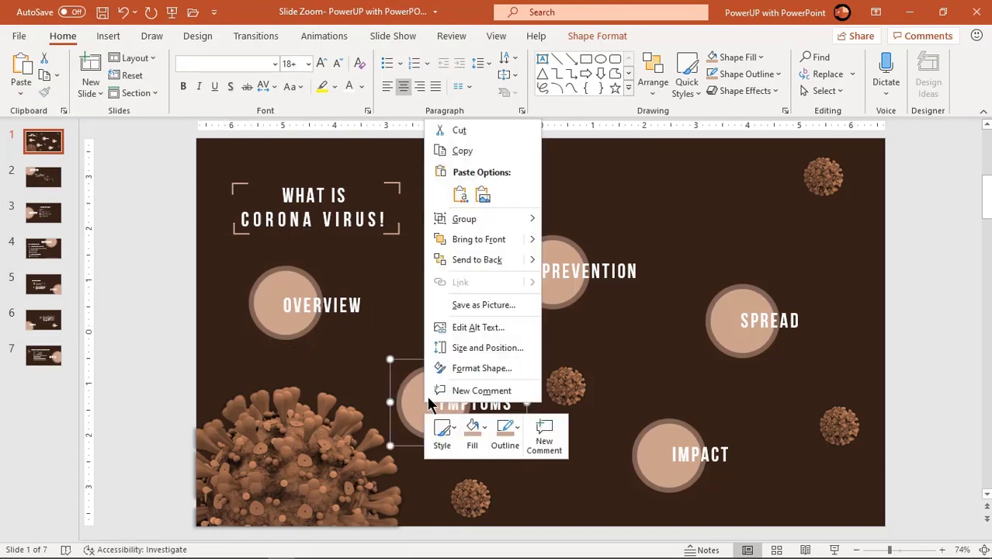
left_click(479, 307)
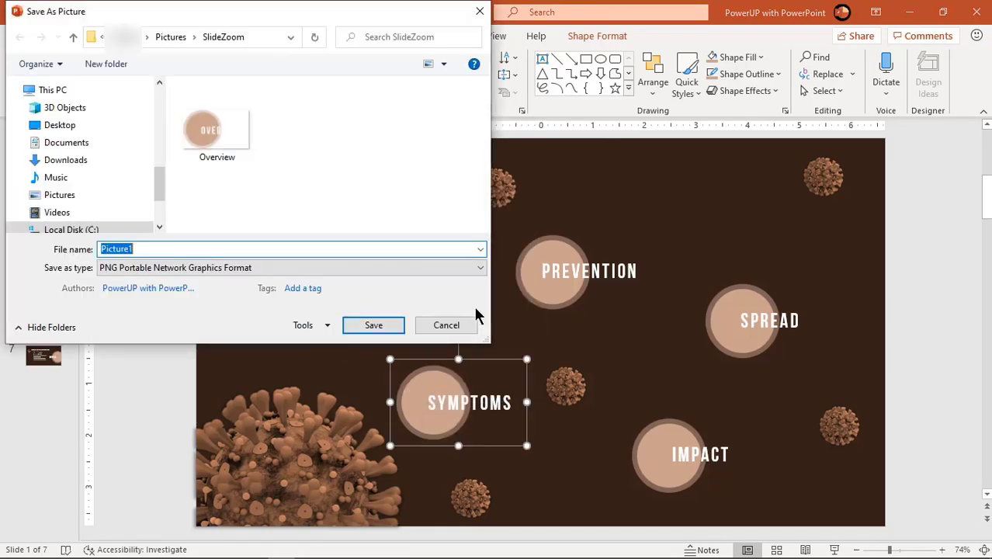
type("Symptoms")
key("Return")
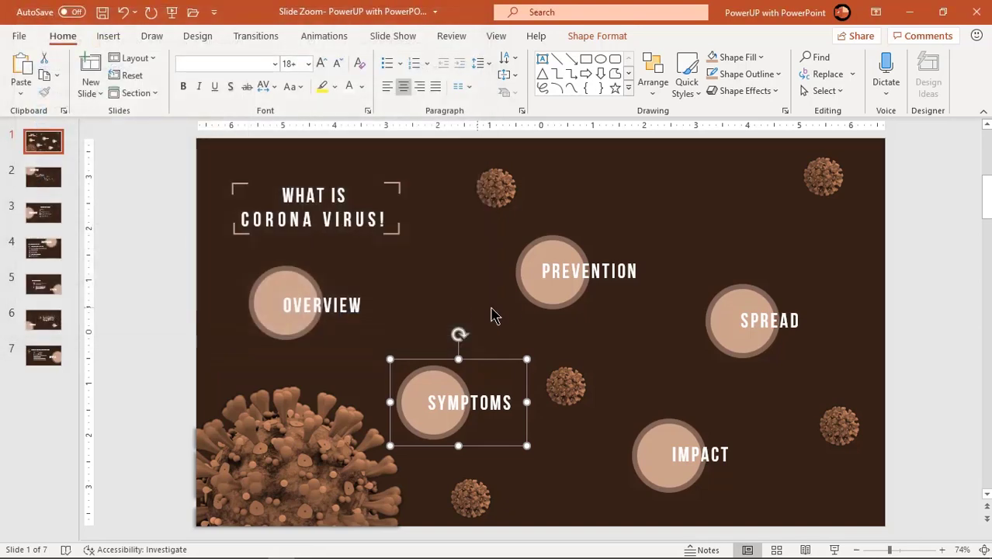
right_click(582, 264)
left_click(602, 415)
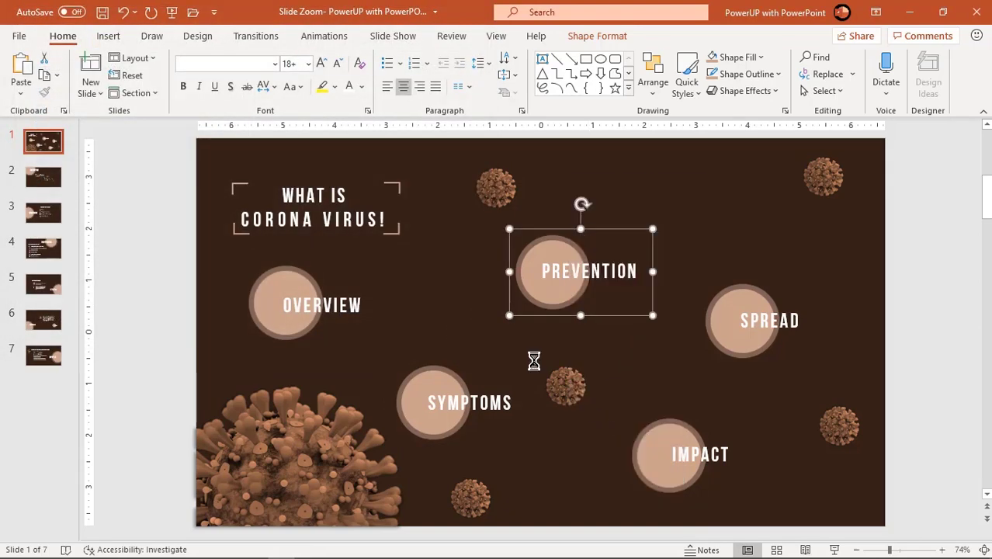
type("Pre")
type("on")
key("Return")
Save the SPREAD and IMPACT groups as Spread and Impact pictures
right_click(720, 343)
left_click(753, 250)
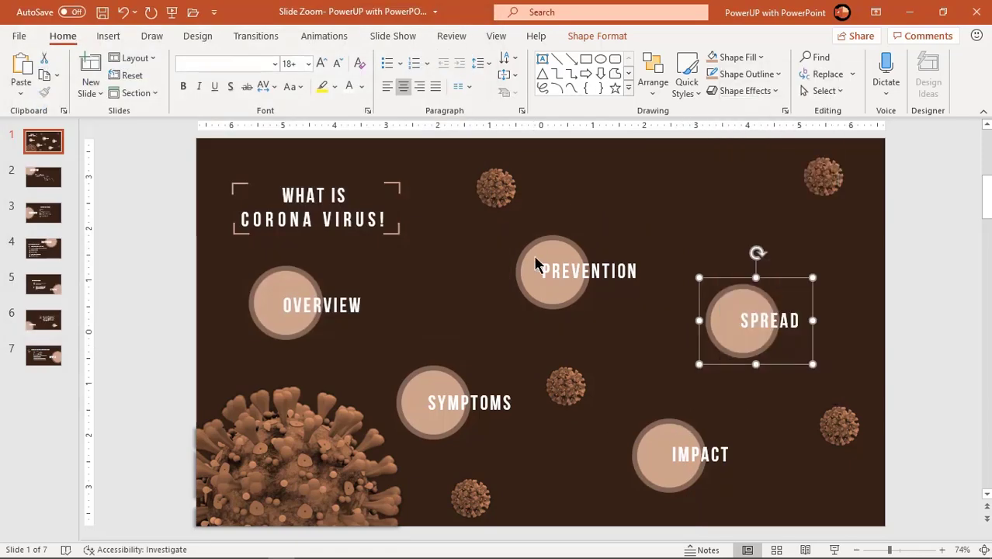
type("Spread")
key("Return")
right_click(641, 449)
left_click(690, 352)
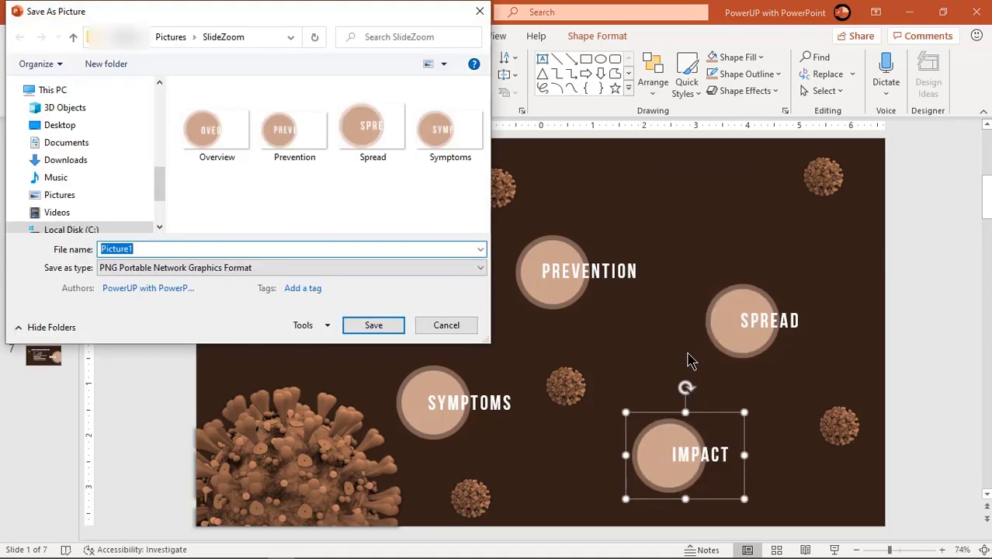
type("Impact")
key("Return")
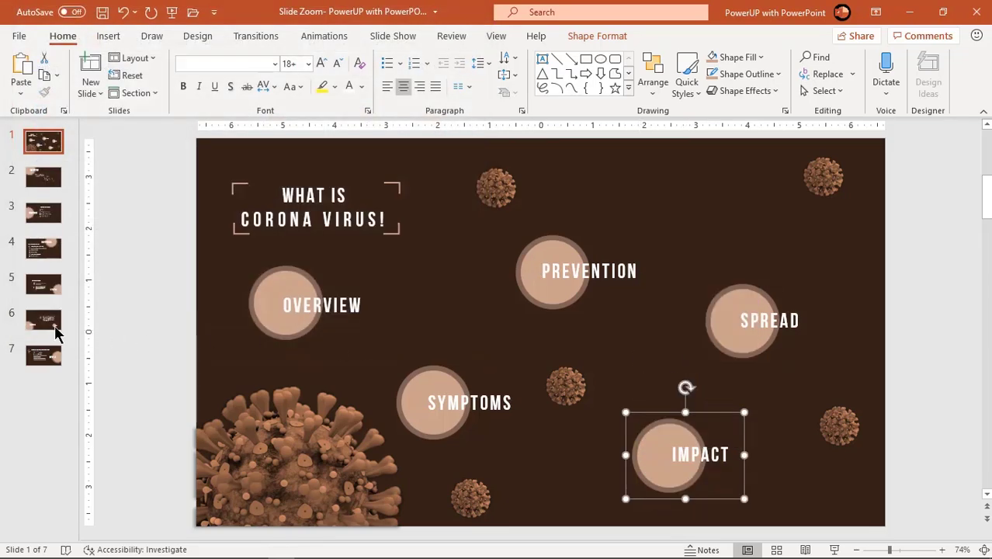
Save the MYTHS group on slide 6 as a Myths picture
left_click(55, 327)
right_click(718, 453)
left_click(760, 357)
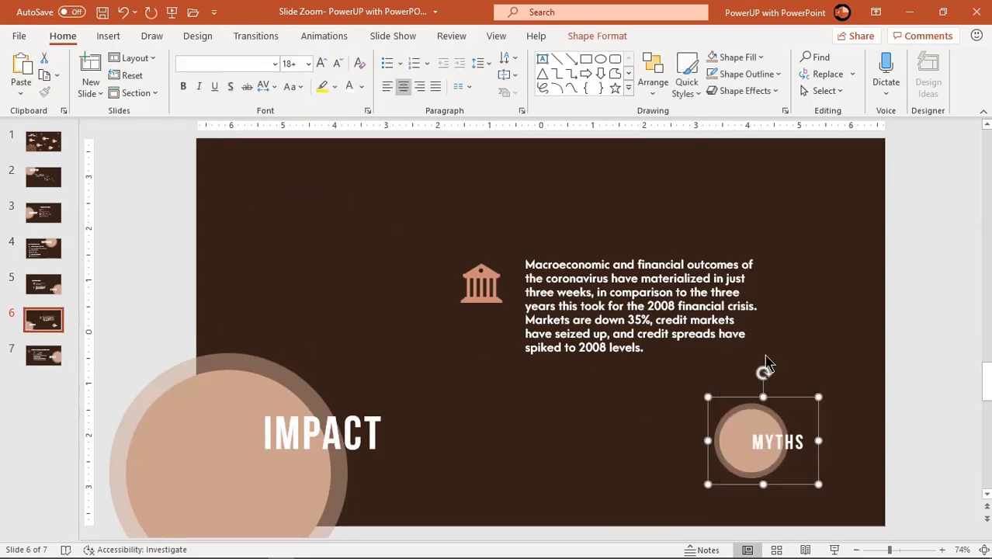
type("Myths")
key("Return")
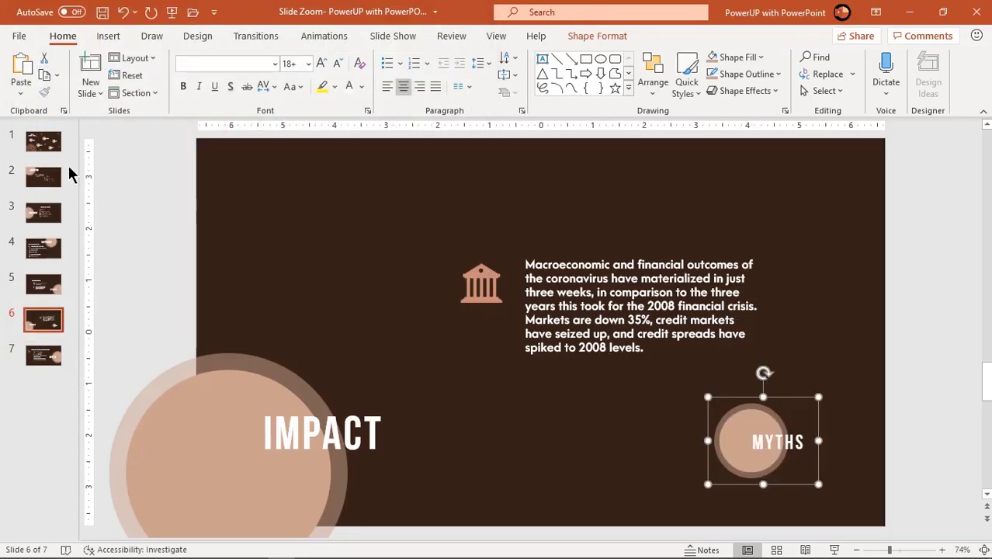
Insert a Slide Zoom linking to slide 2 (Overview) onto the title slide
left_click(54, 152)
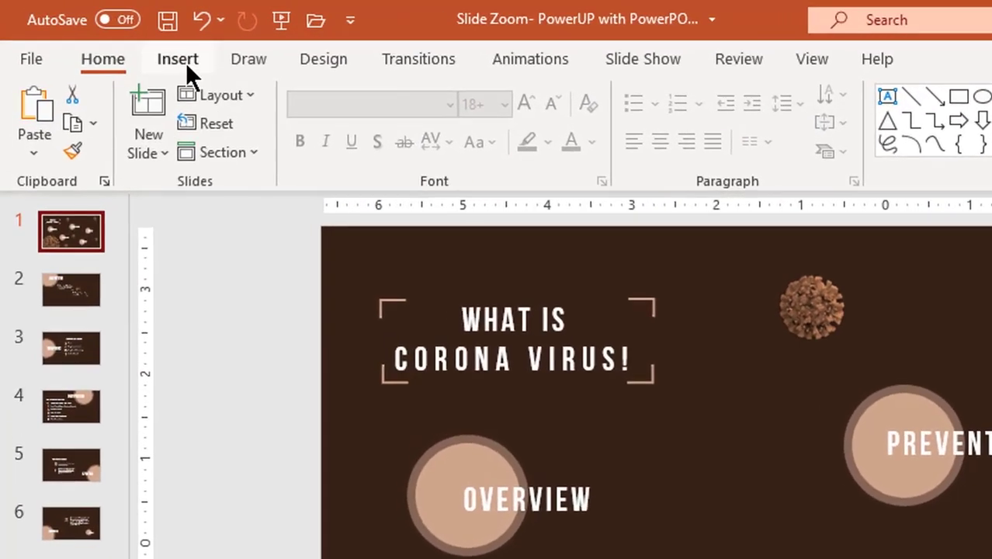
left_click(148, 52)
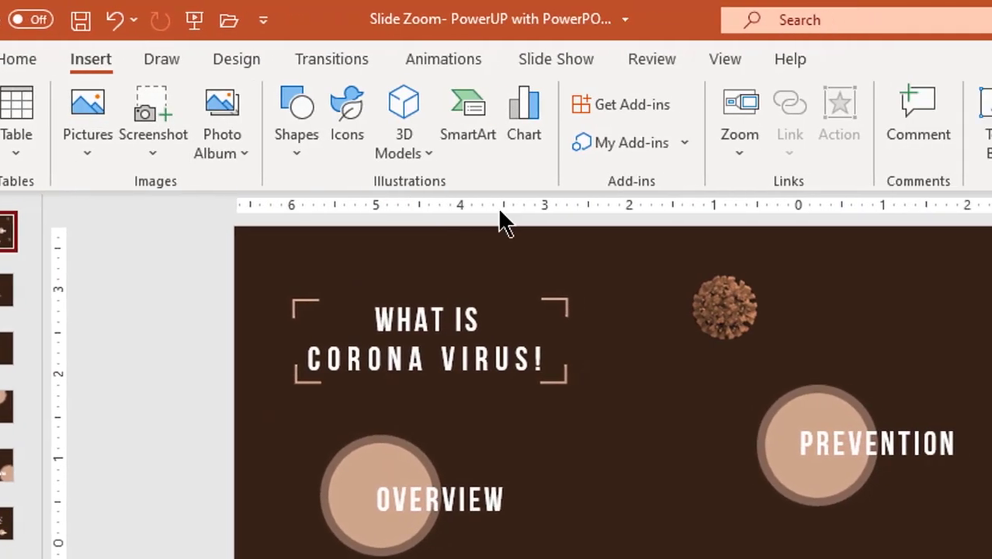
left_click(658, 151)
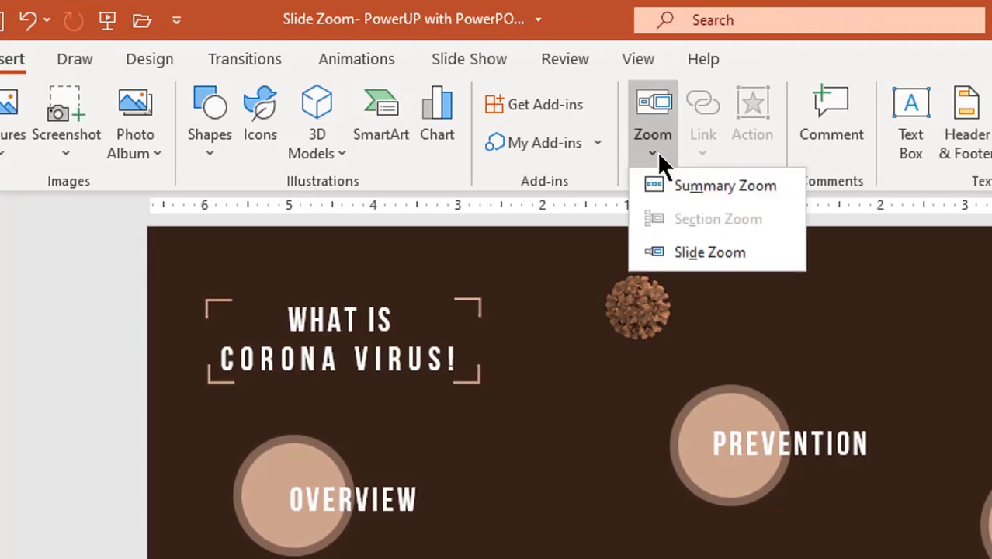
left_click(691, 251)
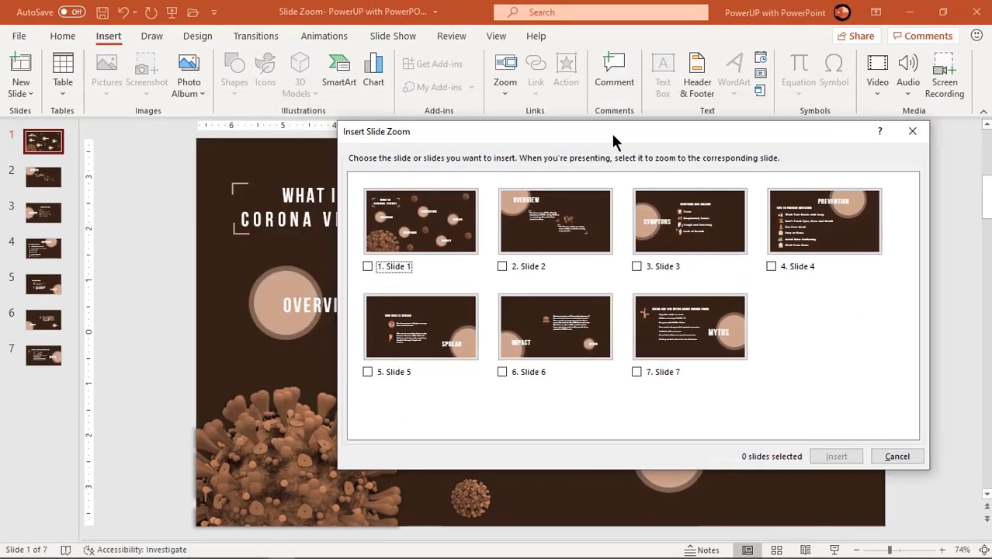
left_click_drag(613, 140, 632, 136)
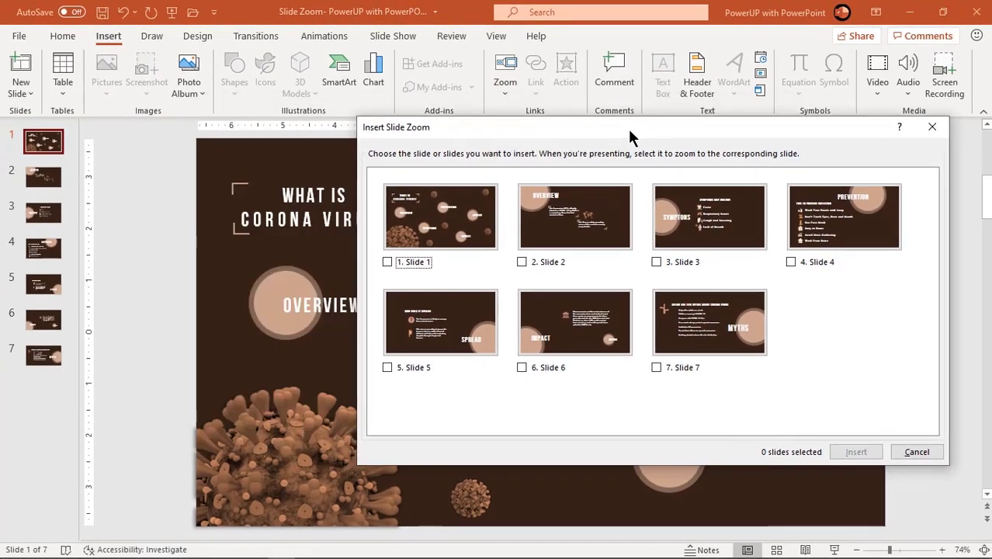
left_click(522, 261)
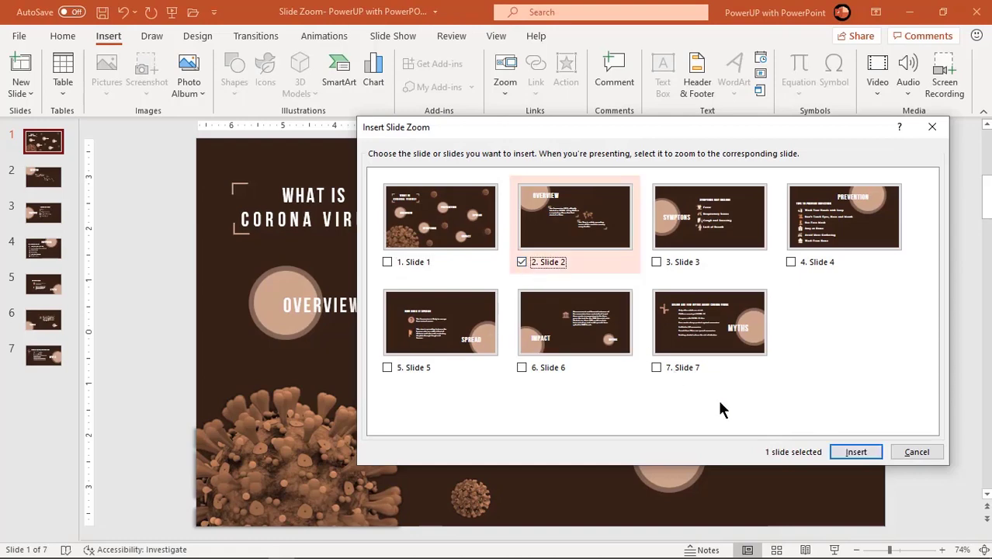
left_click(853, 452)
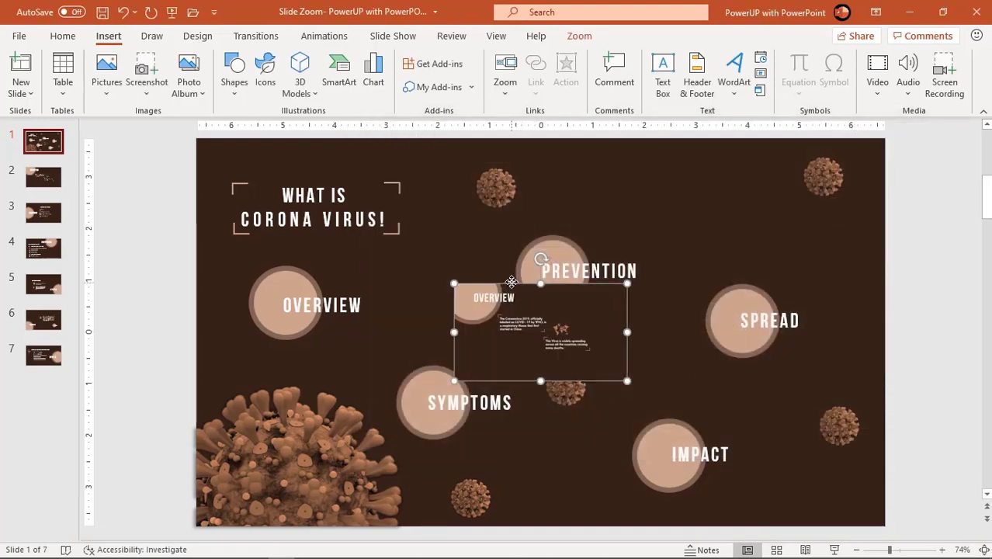
Replace the slide 2 zoom's thumbnail with the Overview image from SlideZoom and center it
left_click_drag(511, 281, 416, 239)
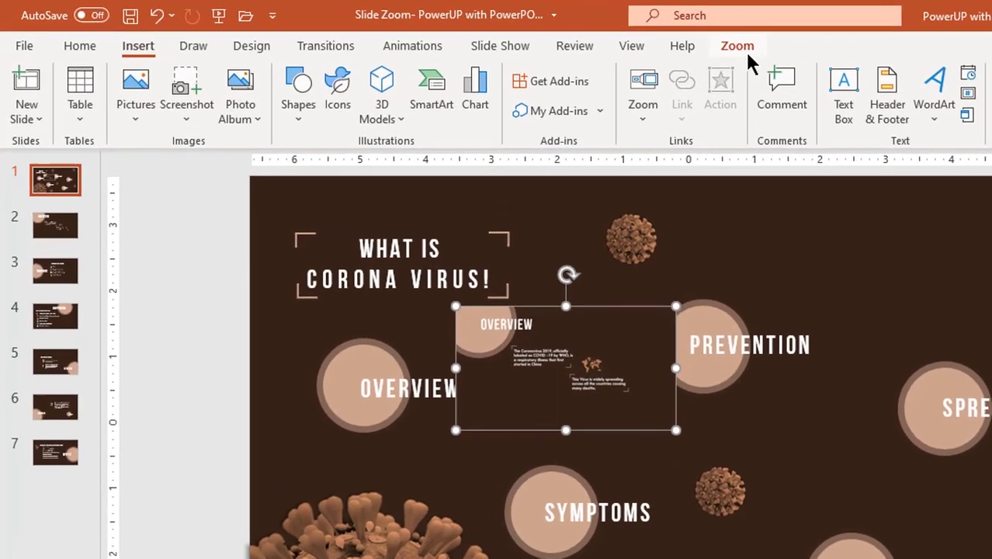
left_click(580, 36)
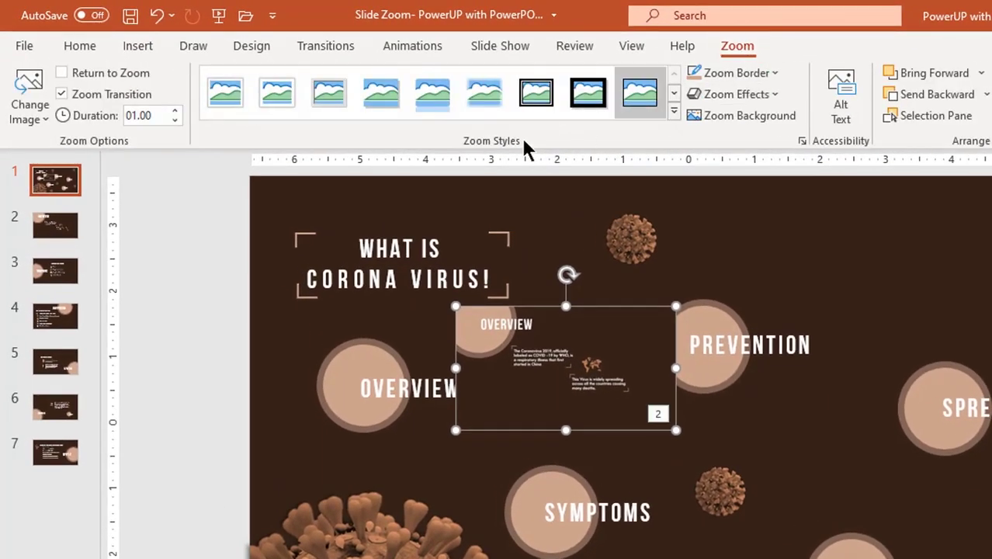
left_click(28, 118)
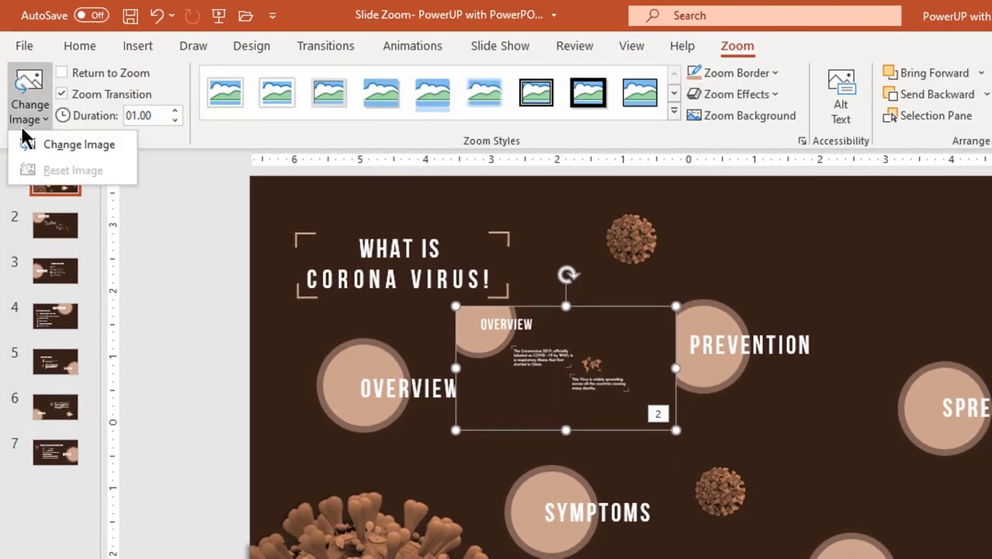
left_click(62, 145)
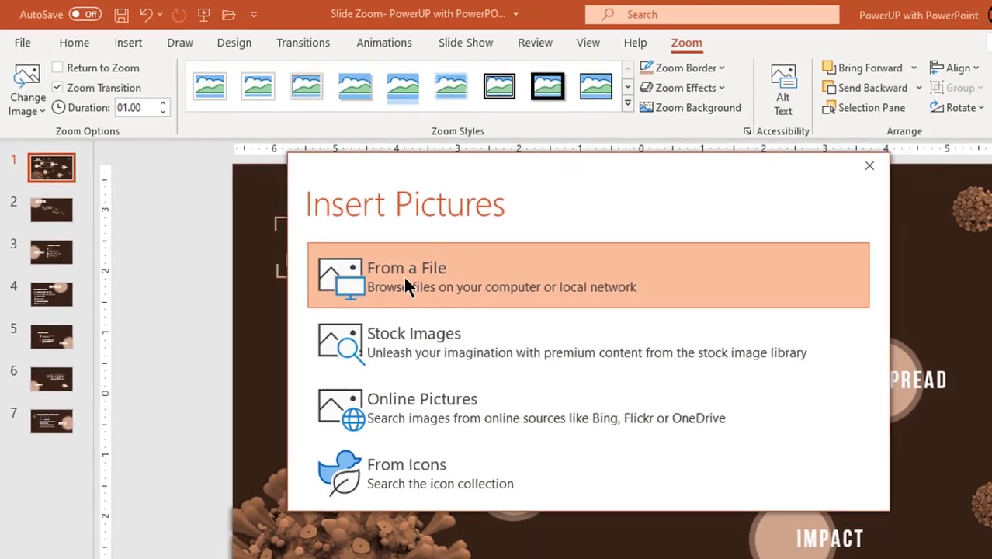
left_click(439, 295)
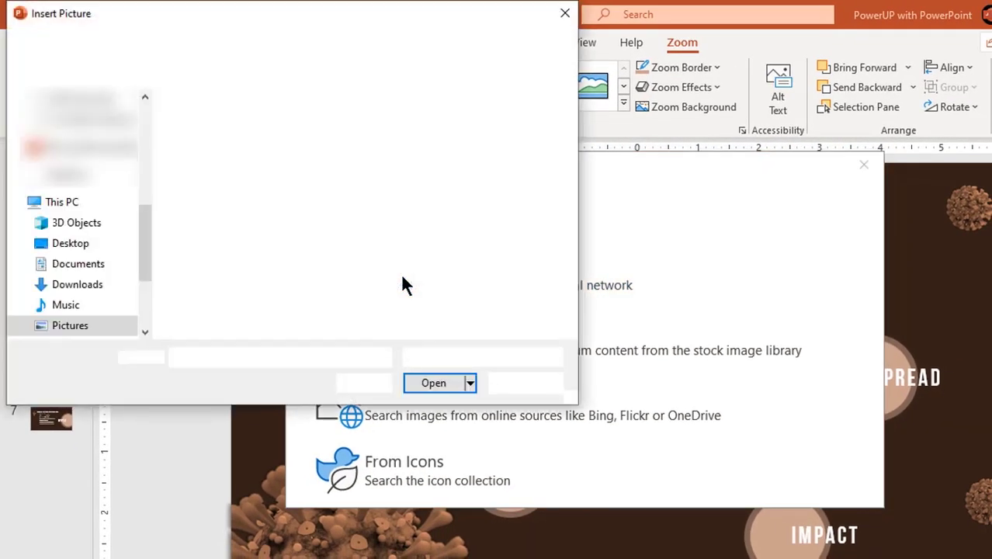
double_click(503, 163)
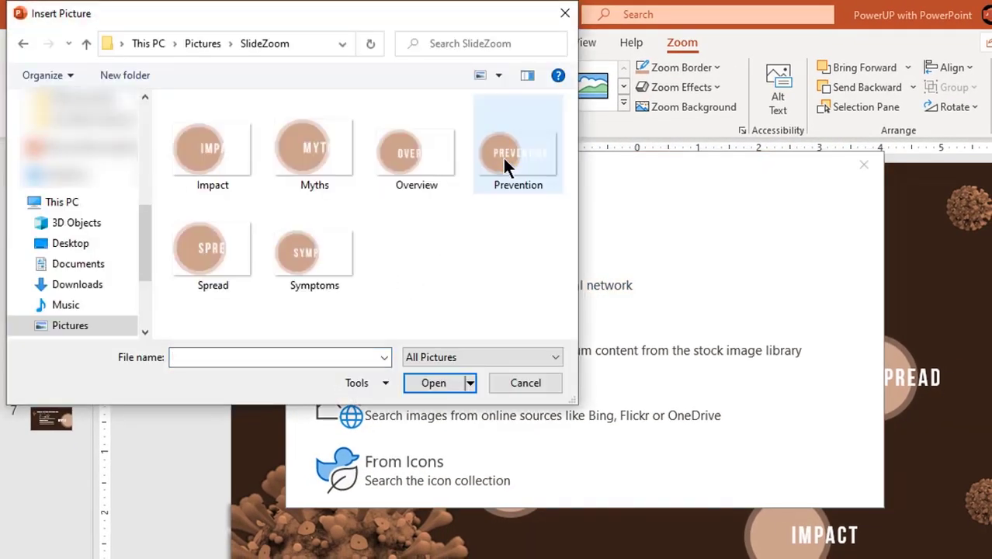
left_click(422, 157)
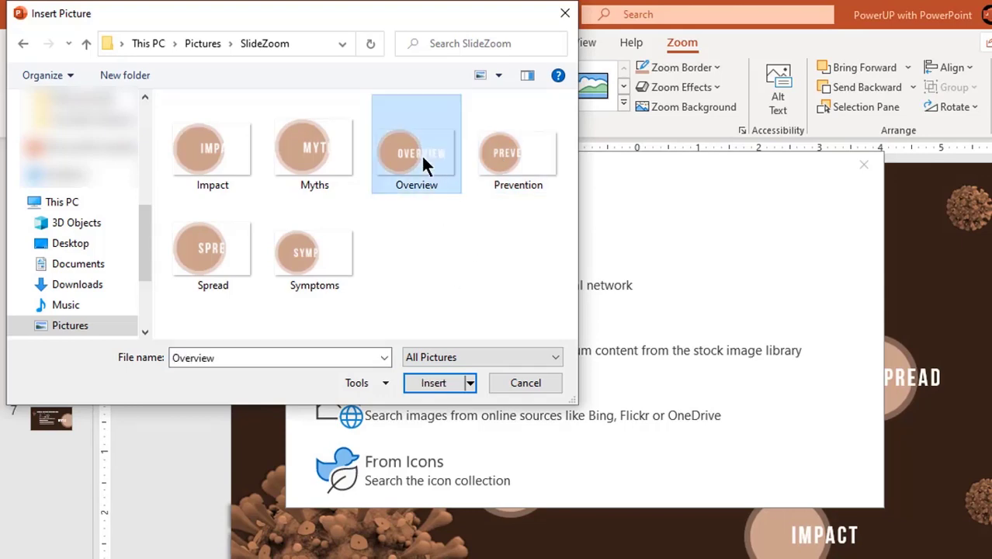
left_click(437, 382)
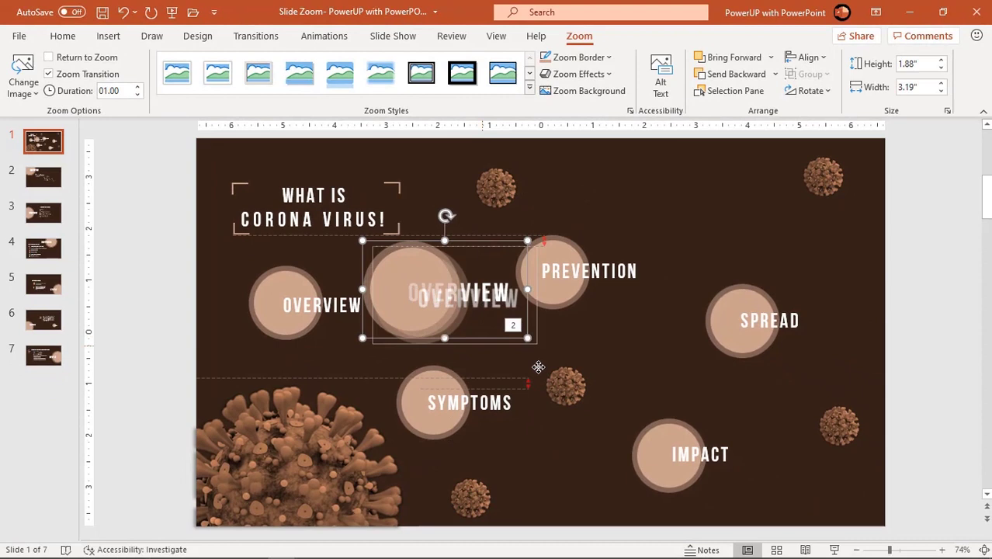
left_click_drag(549, 391, 631, 410)
left_click(687, 246)
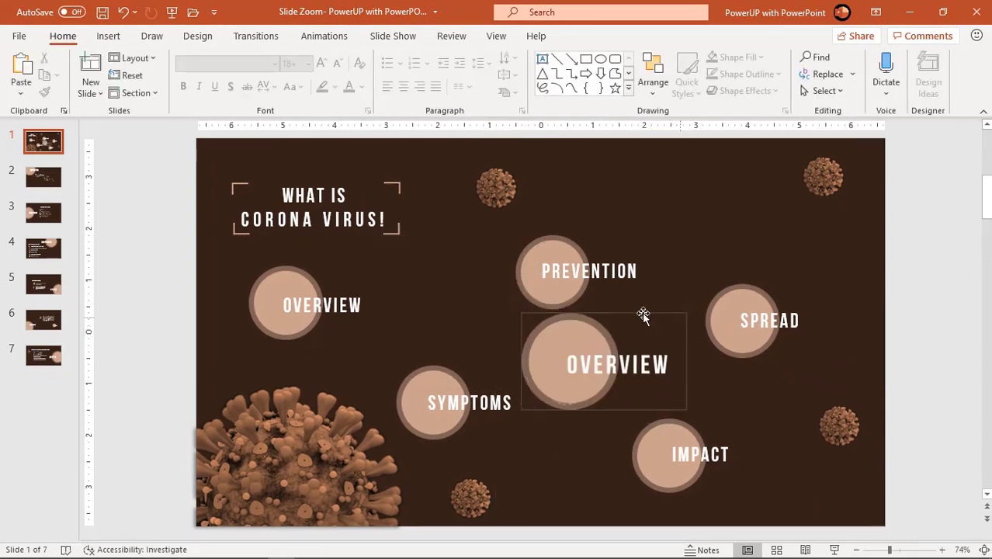
Turn on Zoom Background for the Overview zoom
left_click(621, 313)
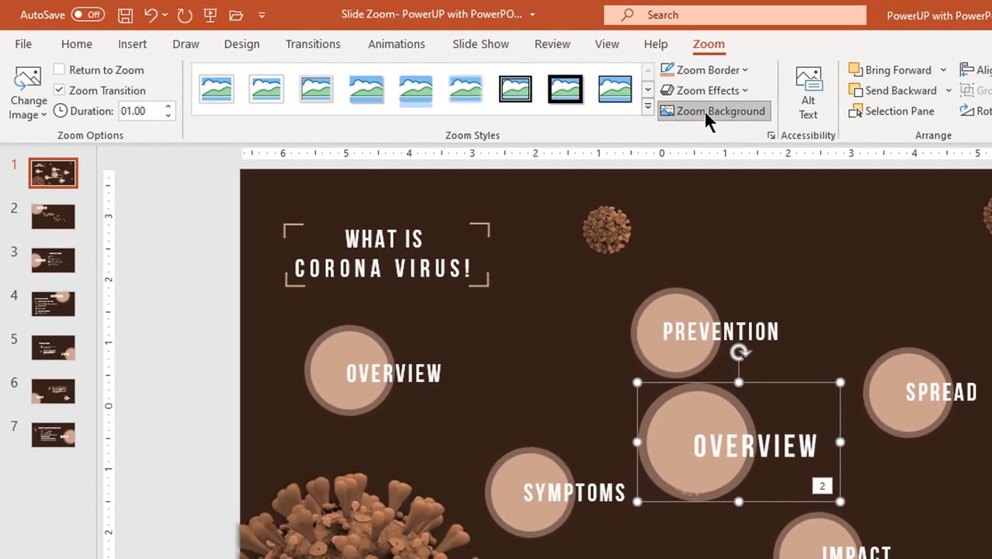
left_click(704, 112)
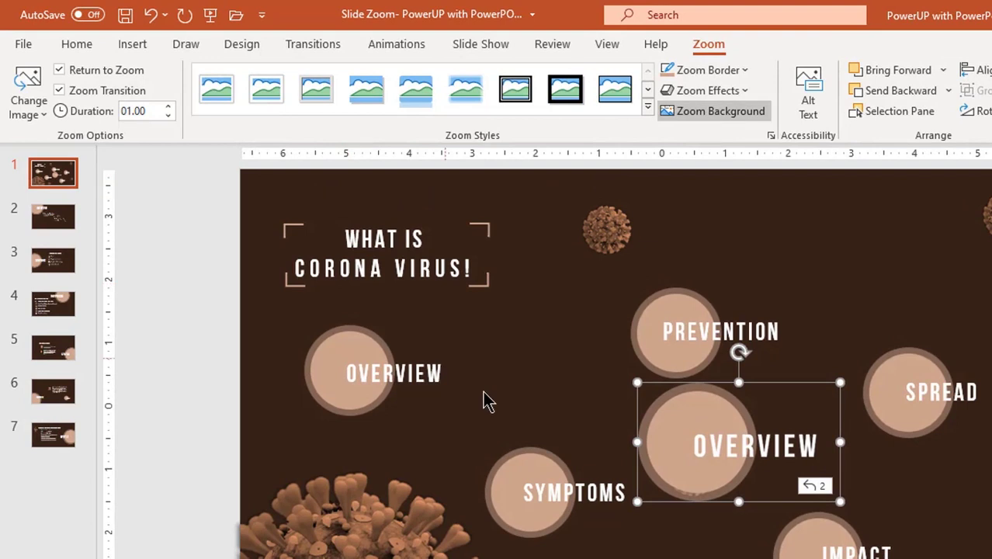
left_click(513, 401)
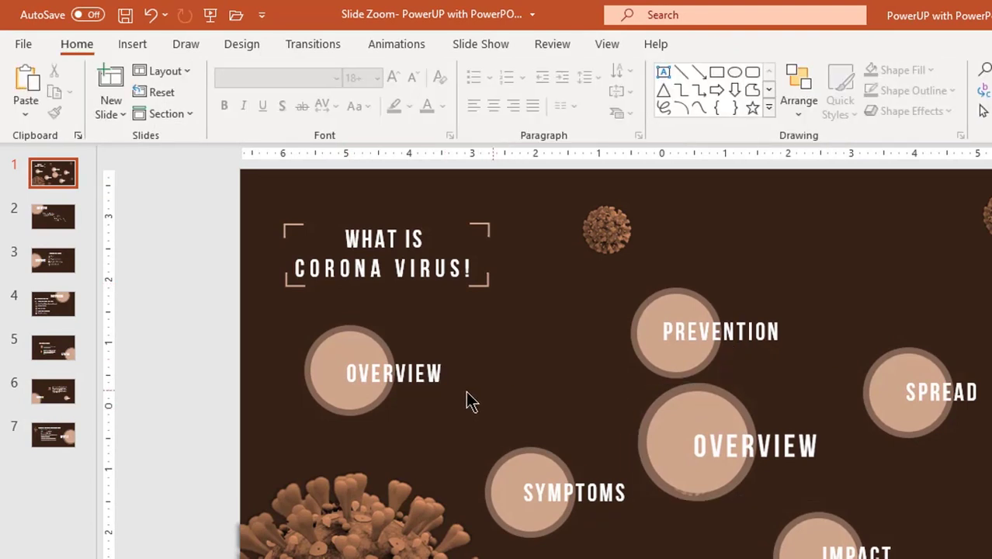
Remove the original OVERVIEW circle and move the Overview zoom into its left position
left_click(395, 396)
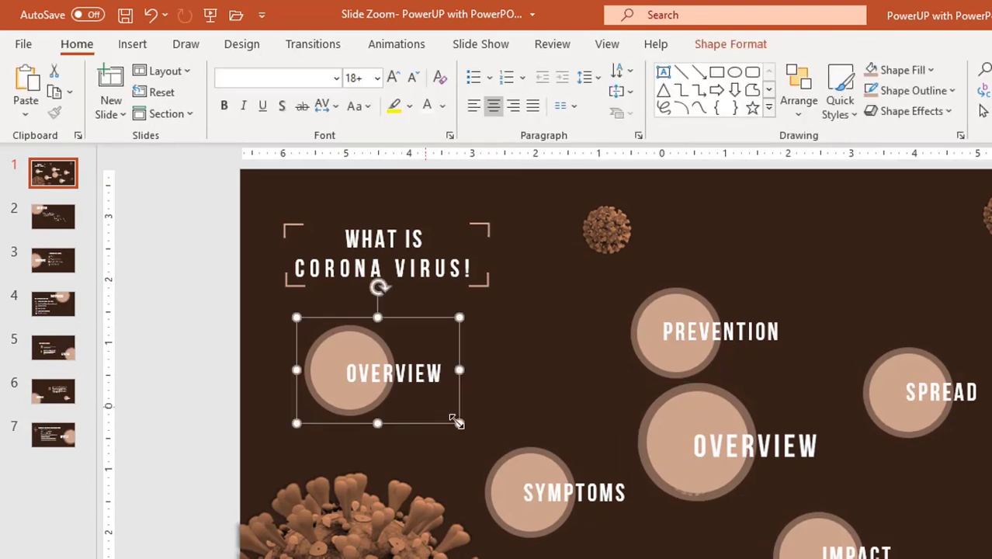
key("ctrl+z")
left_click(759, 437)
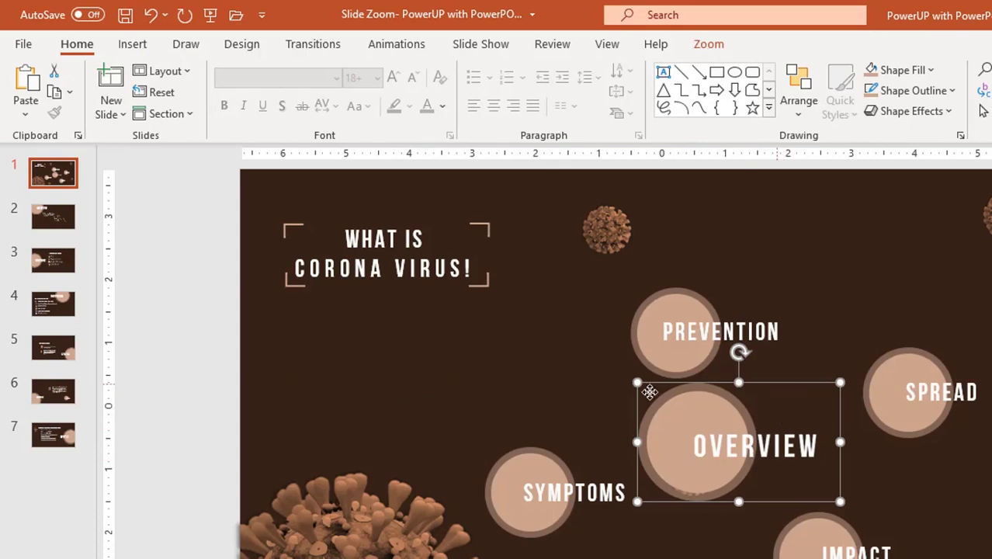
left_click_drag(650, 392, 416, 312)
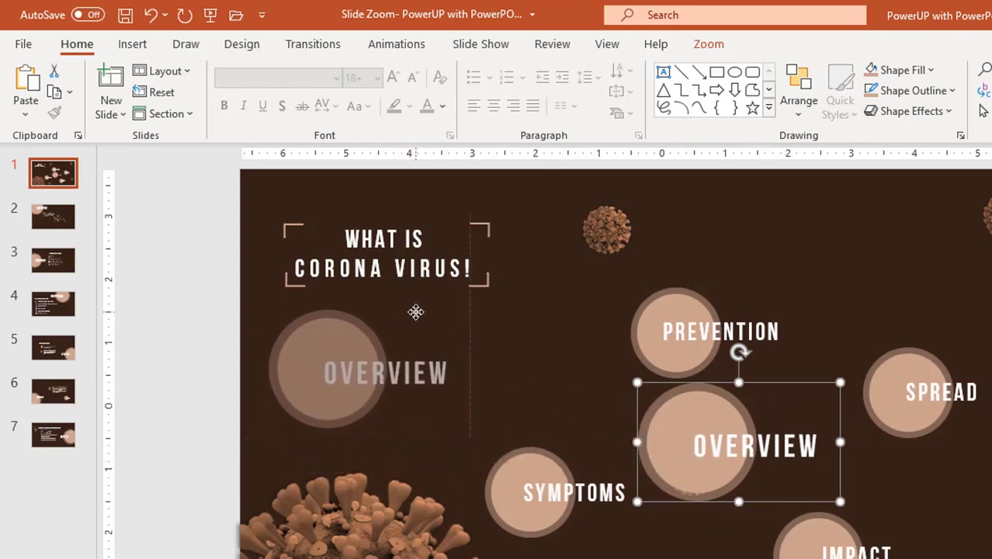
left_click_drag(416, 312, 411, 309)
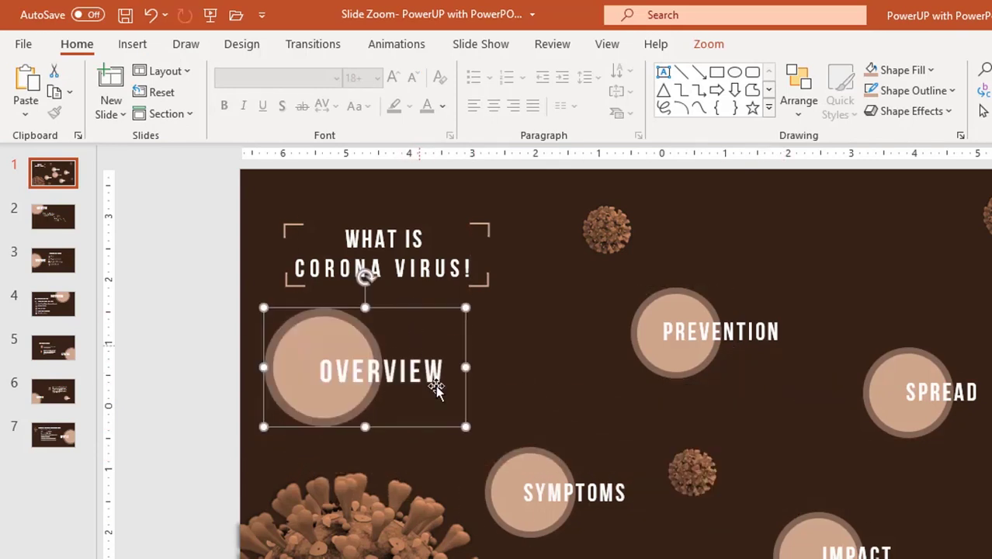
left_click(527, 388)
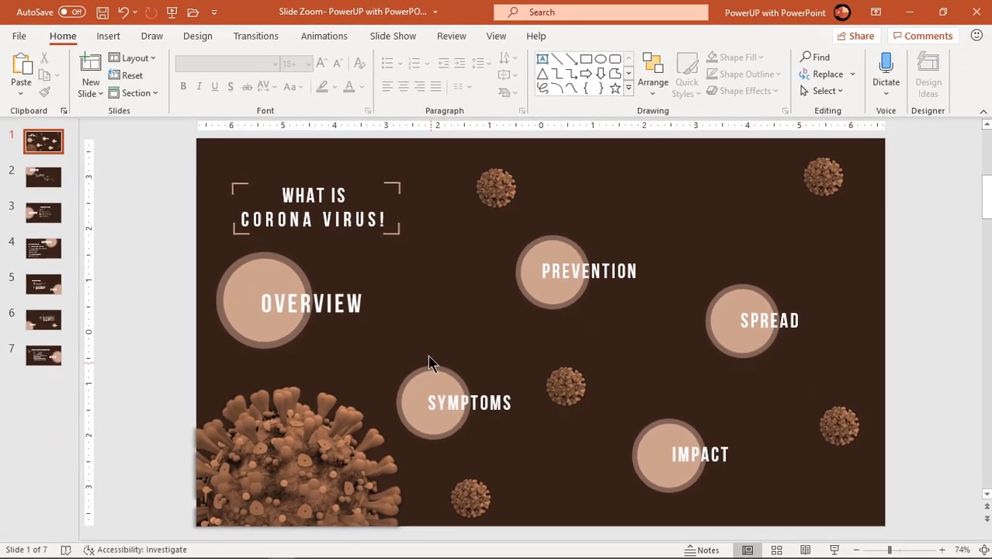
left_click(115, 42)
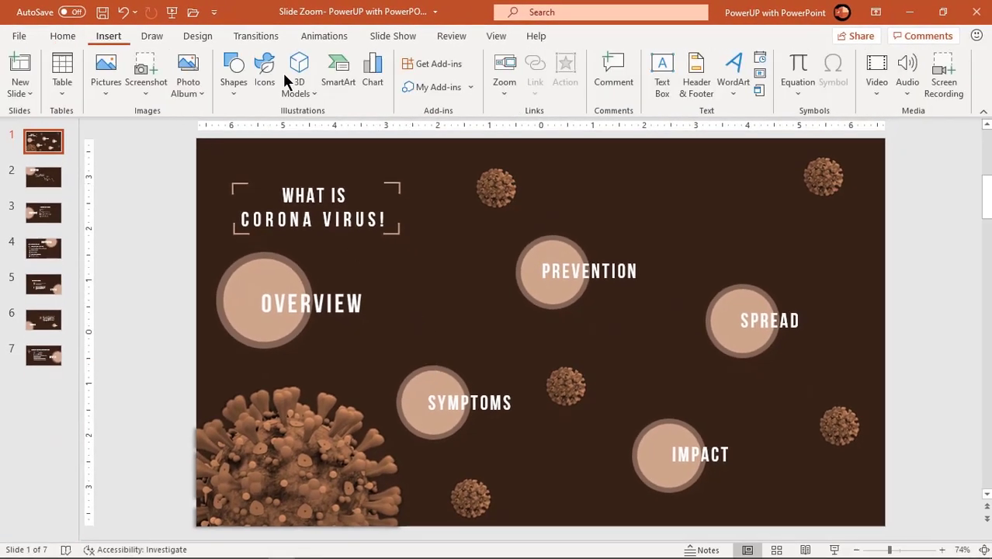
Insert a Slide Zoom linking to slide 3 onto the title slide
left_click(504, 92)
left_click(515, 152)
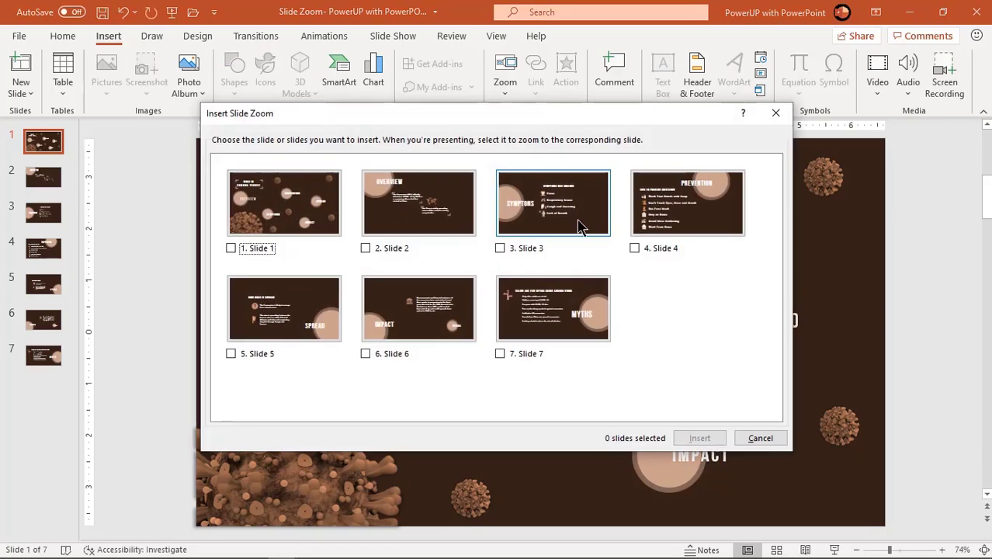
left_click(503, 250)
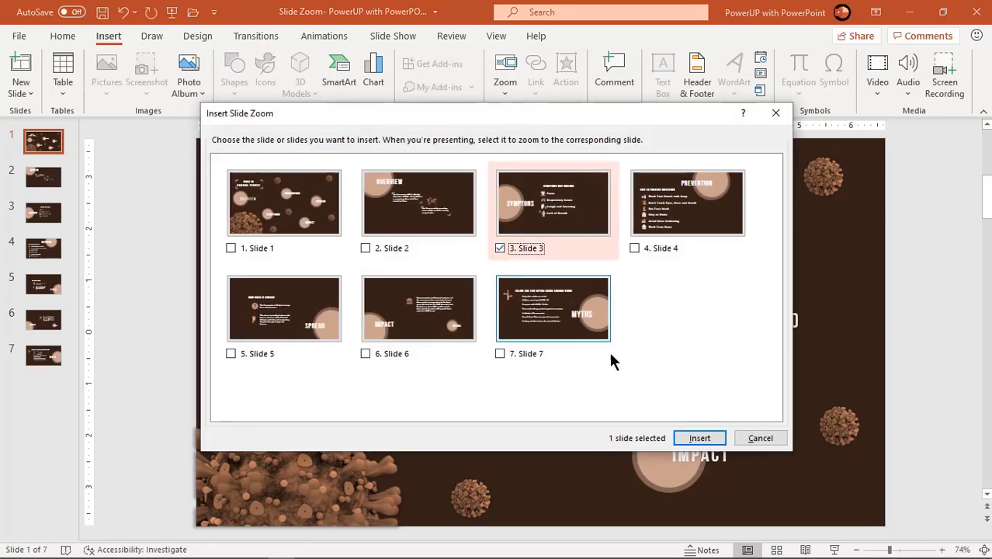
left_click(700, 438)
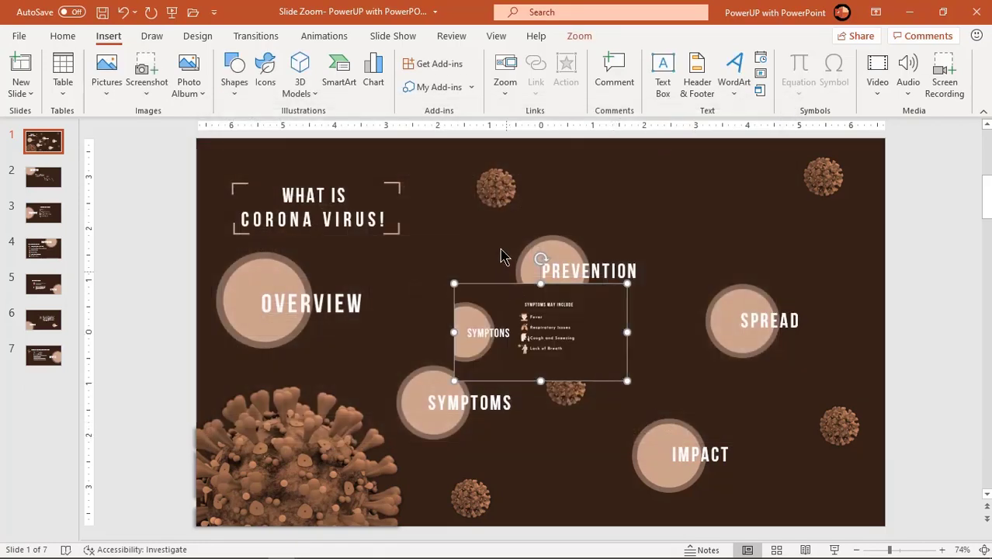
Change the slide 3 zoom's image to the Symptoms circle picture from SlideZoom
left_click(579, 36)
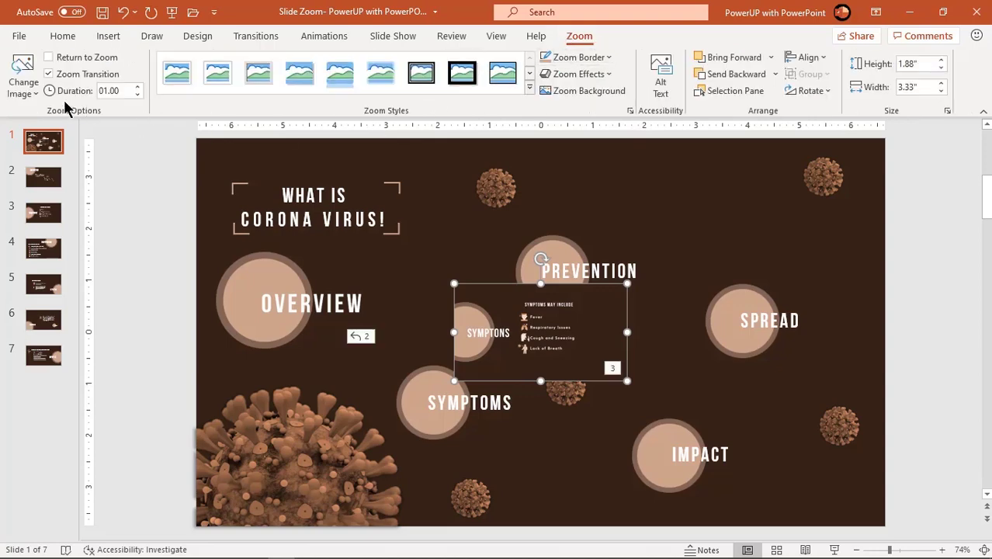
left_click(25, 89)
left_click(46, 111)
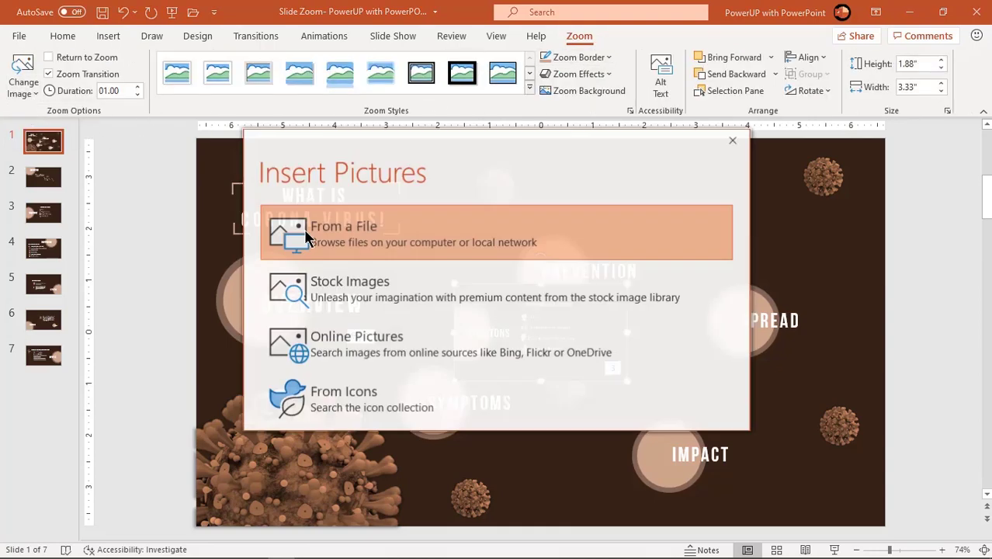
left_click(342, 239)
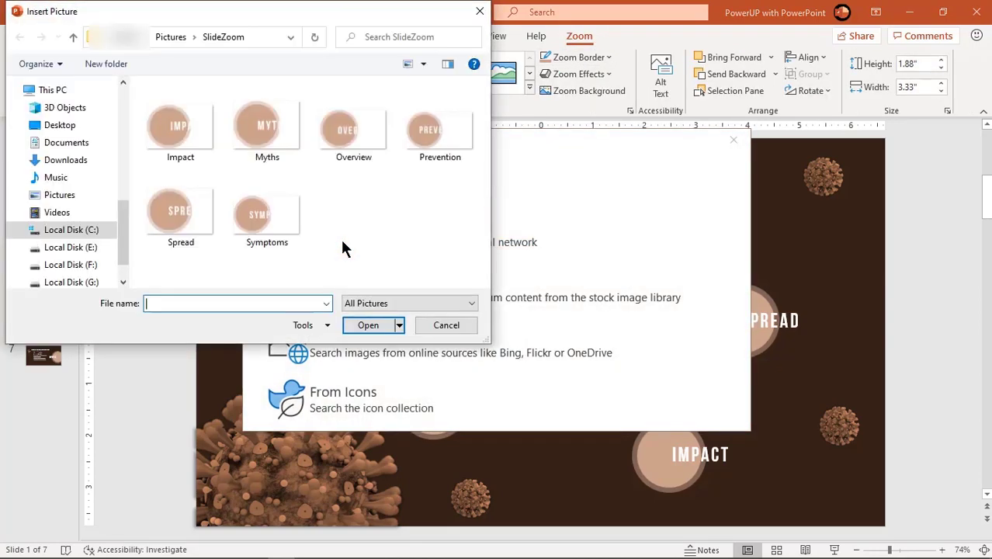
left_click(285, 221)
left_click(370, 326)
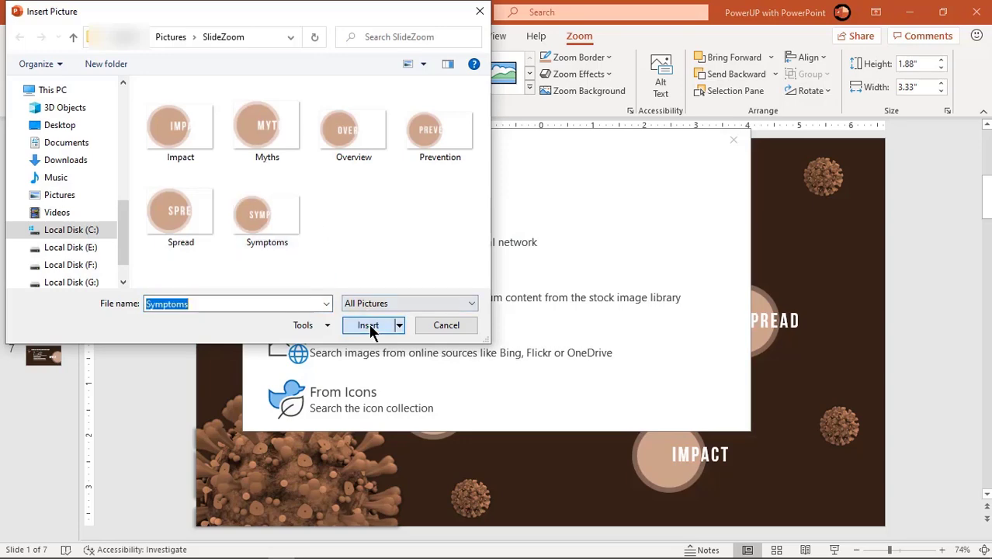
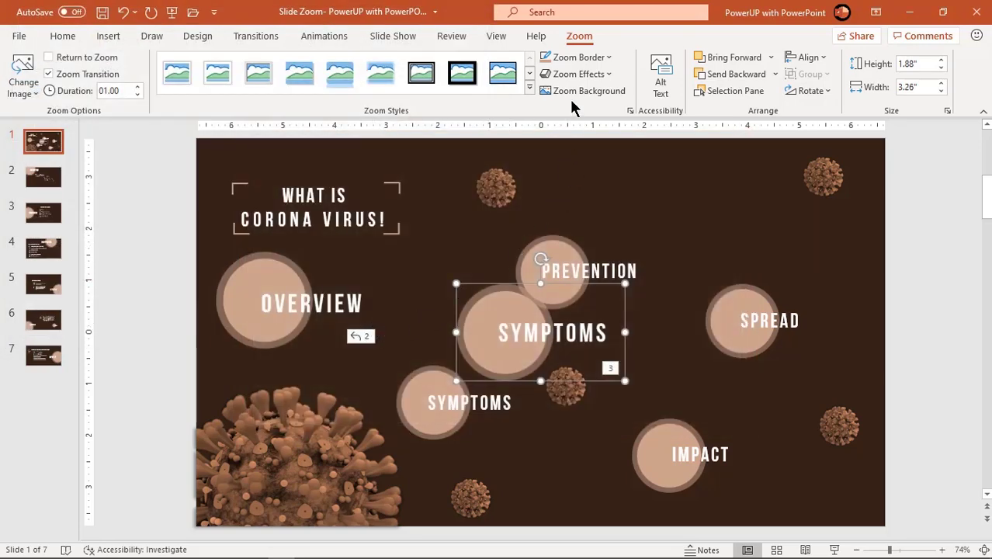
Turn on Zoom Background and Return to Zoom for the Symptoms zoom, and delete the original SYMPTOMS circle
left_click(570, 95)
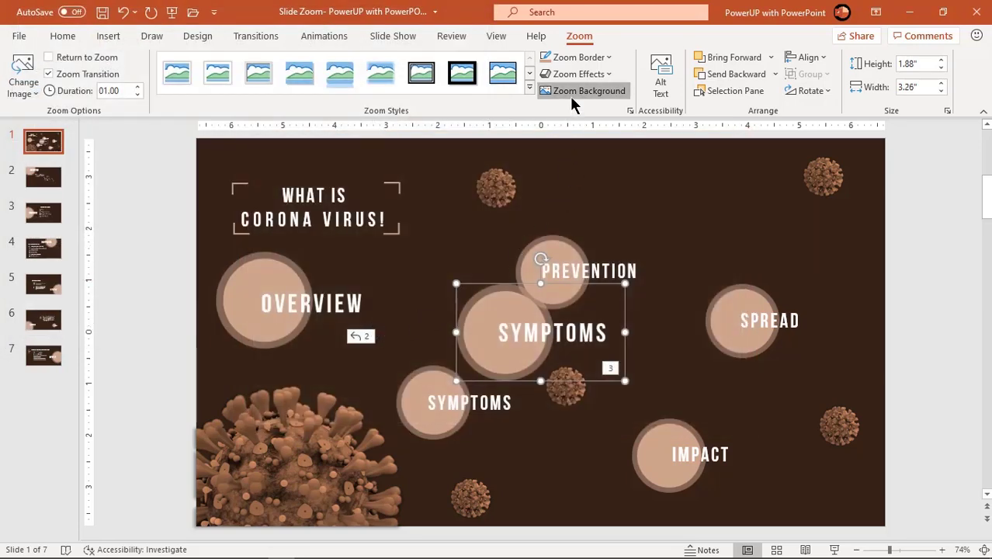
left_click(49, 59)
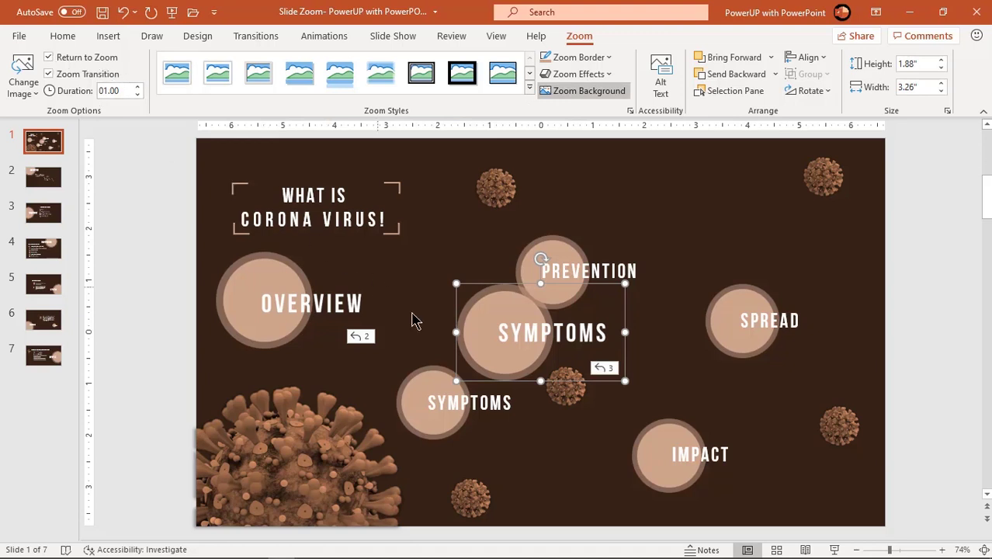
left_click(450, 423)
key("Delete")
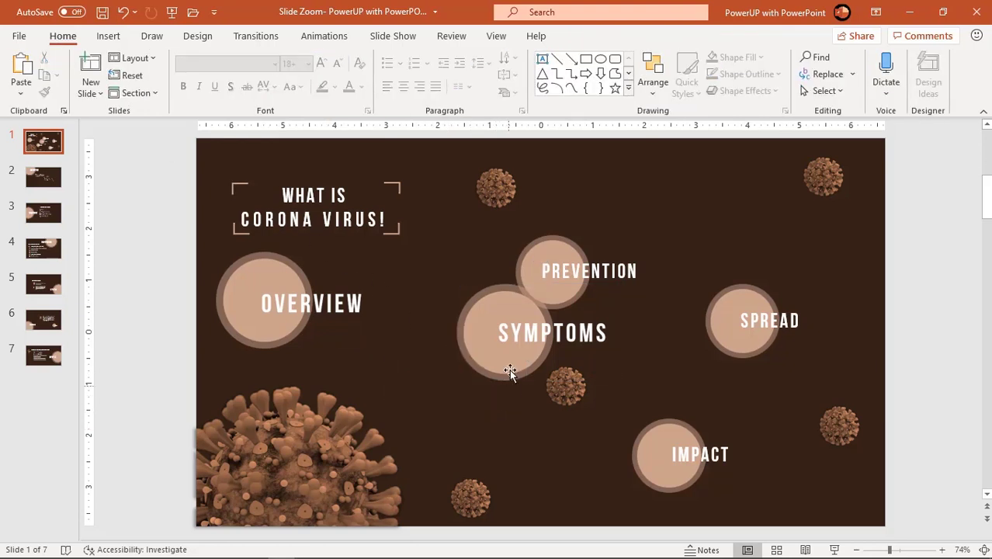
Move the Symptoms slide zoom down-left into the old circle's spot
left_click(510, 370)
left_click_drag(507, 384, 436, 442)
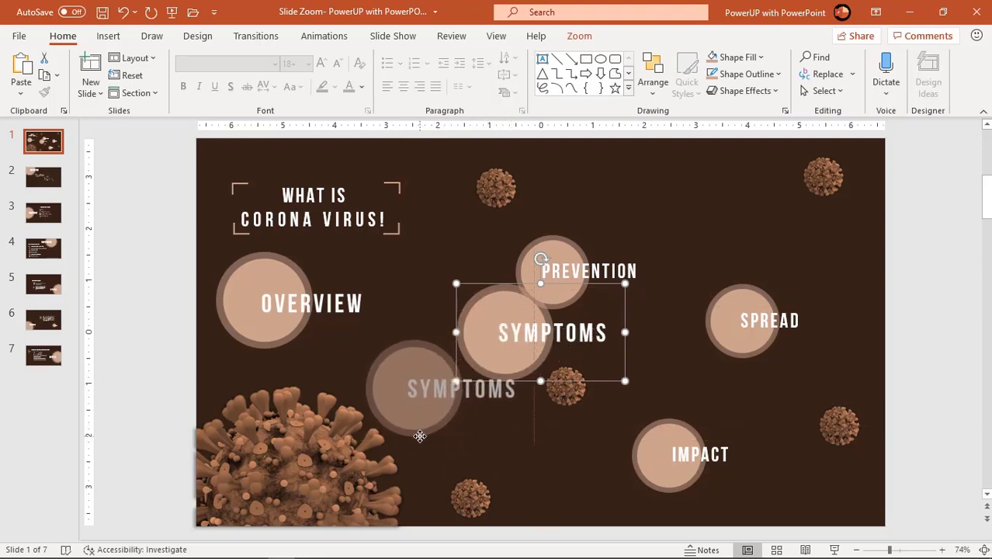
left_click_drag(426, 438, 417, 431)
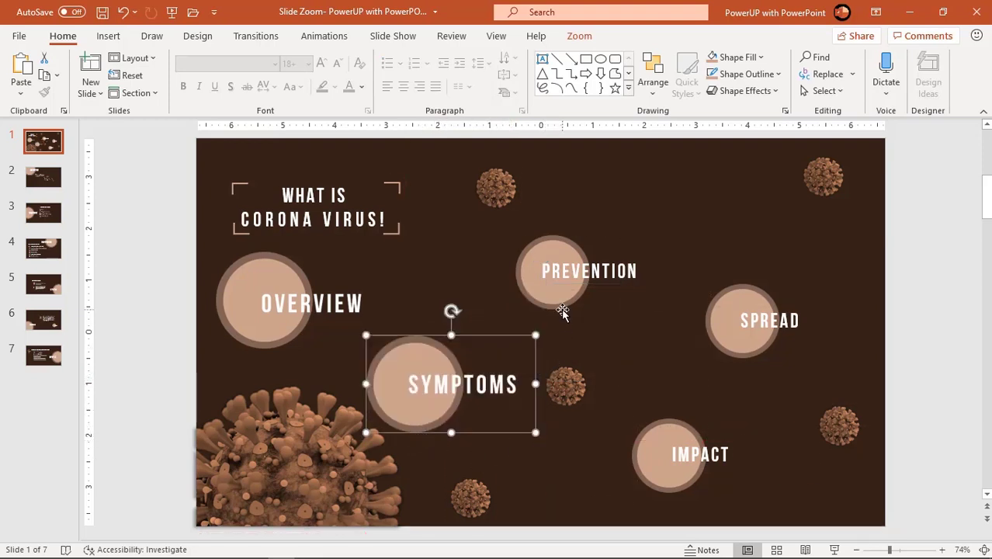
left_click(477, 278)
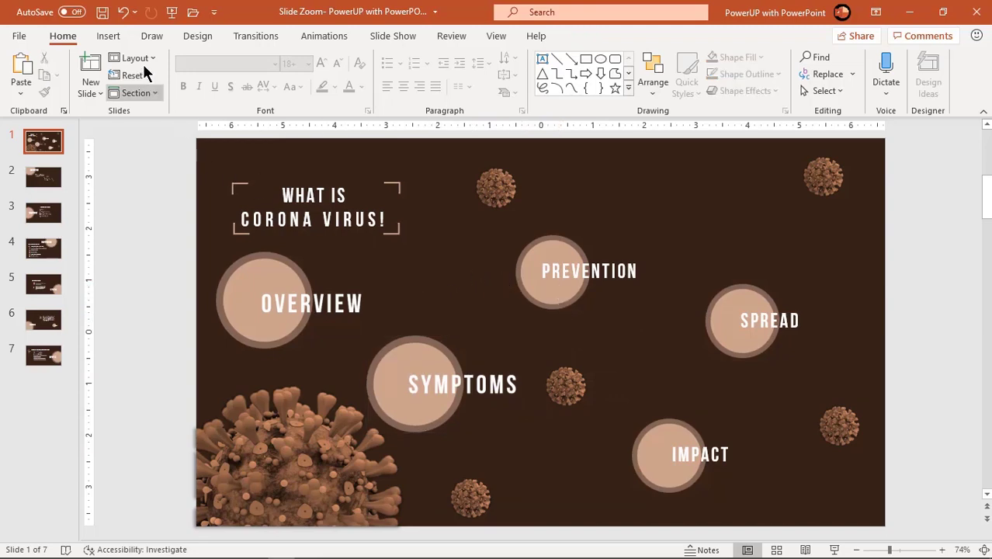
Insert a slide zoom to slide 4 on the title slide
left_click(106, 35)
left_click(500, 93)
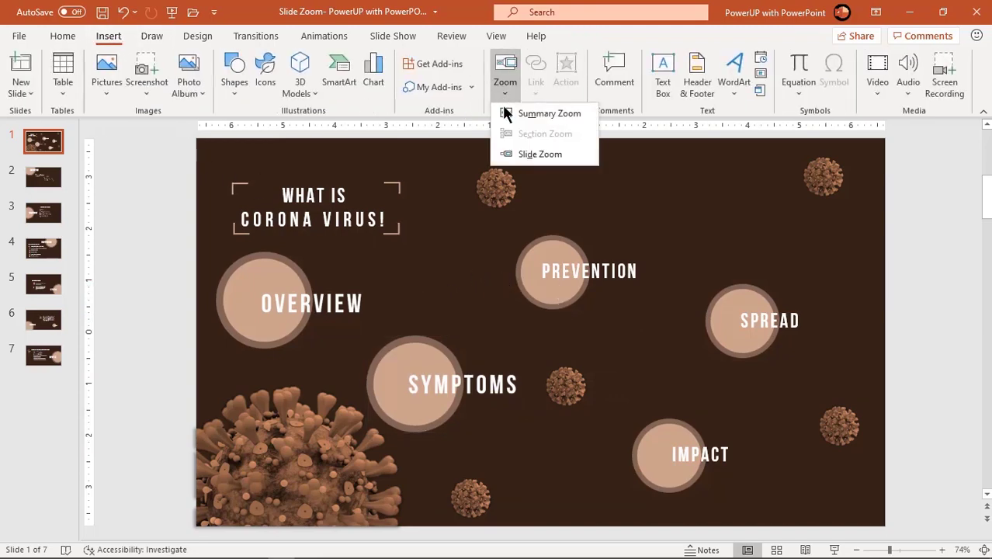
left_click(519, 156)
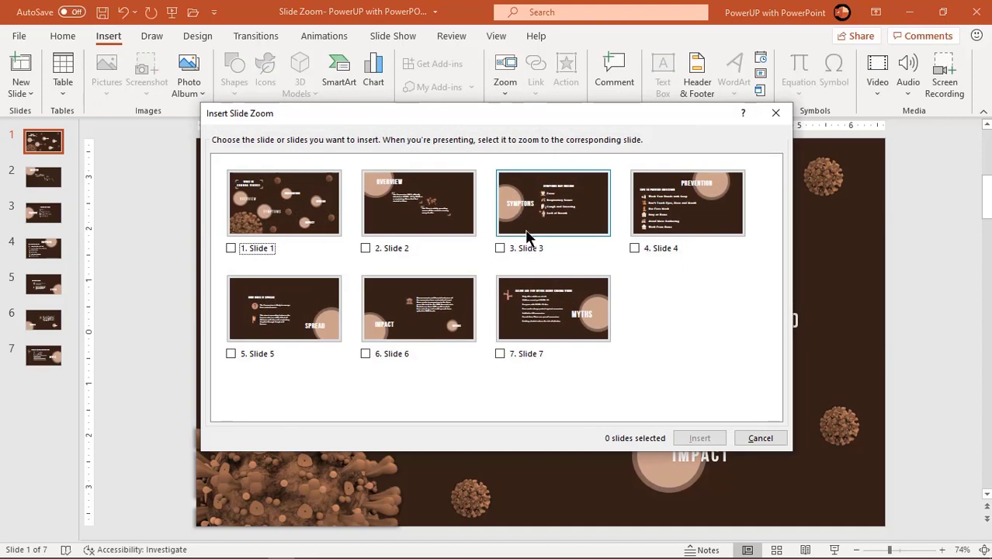
left_click(635, 256)
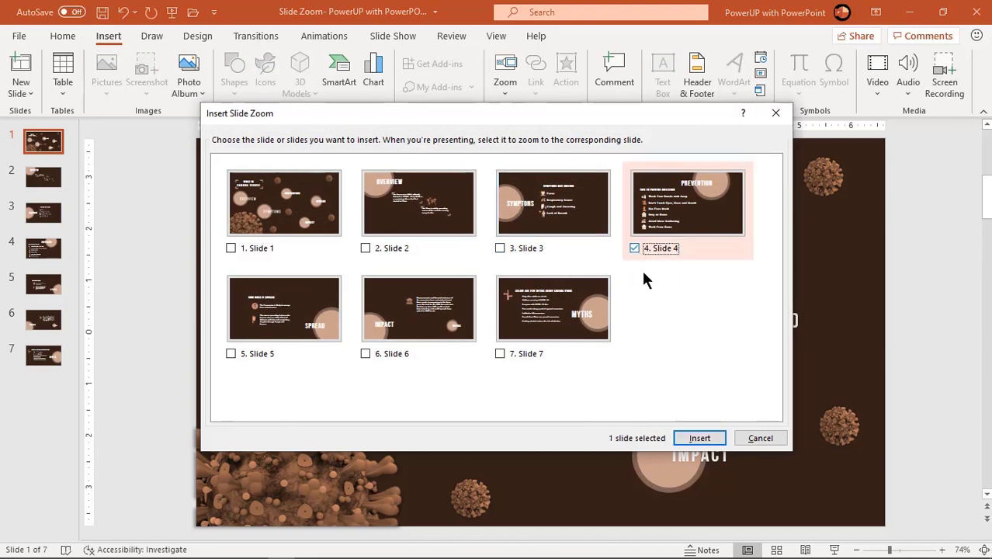
left_click(699, 437)
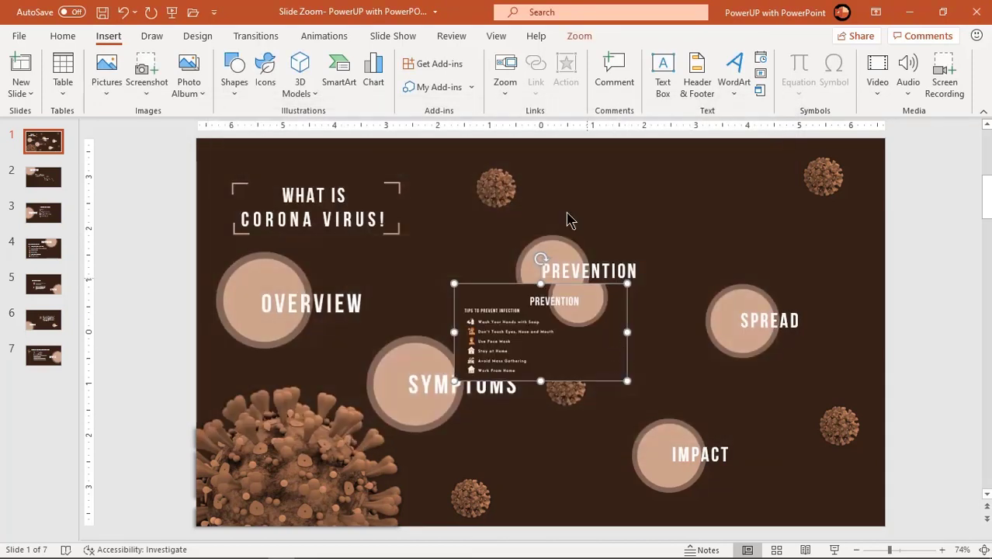
Give the slide 4 zoom the Prevention picture, with Zoom Background and Return to Zoom on
left_click(579, 37)
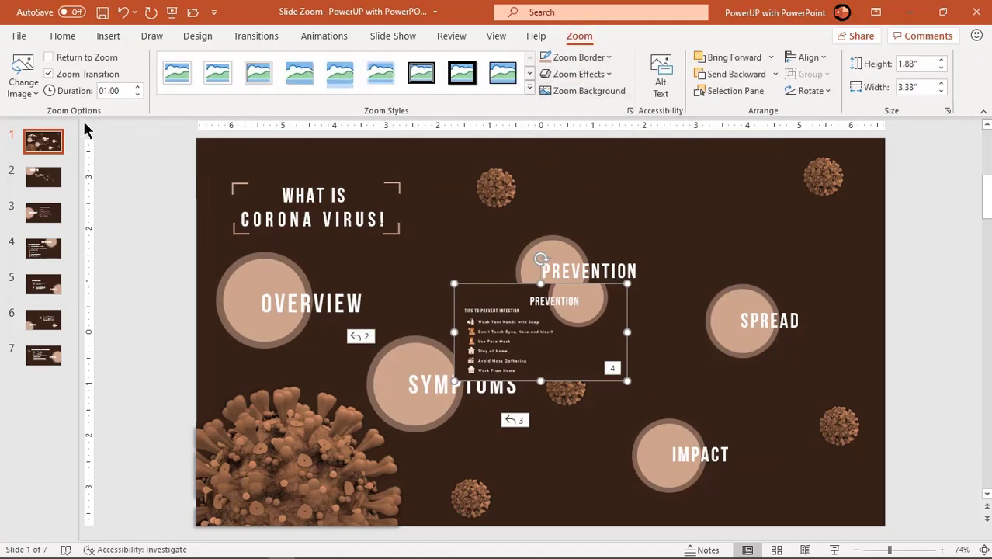
left_click(27, 91)
left_click(36, 109)
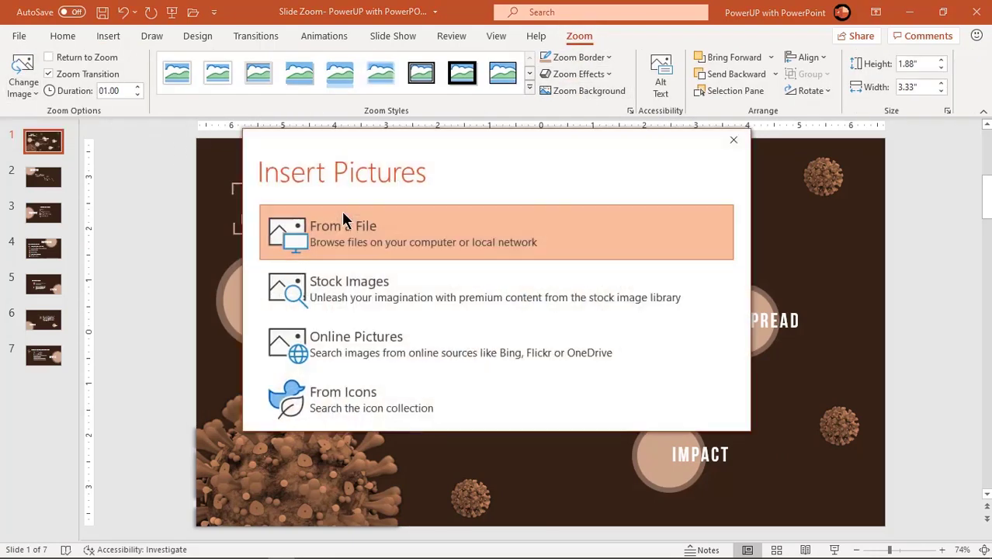
left_click(362, 228)
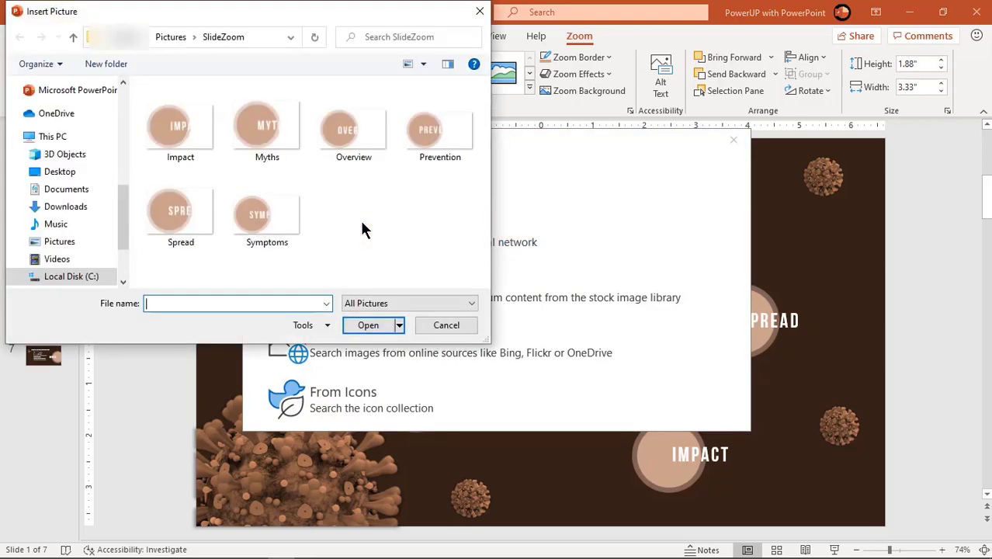
double_click(424, 145)
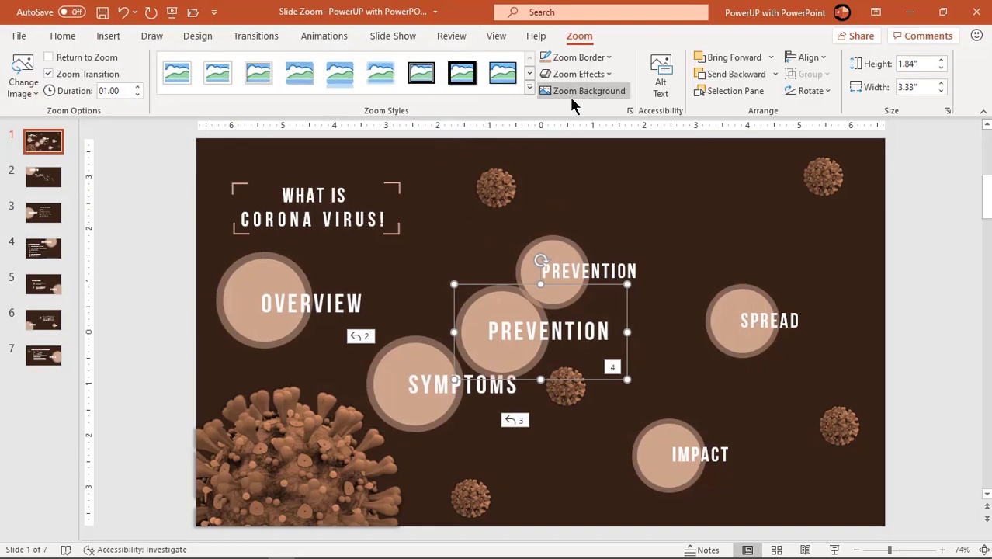
left_click(569, 93)
left_click(50, 60)
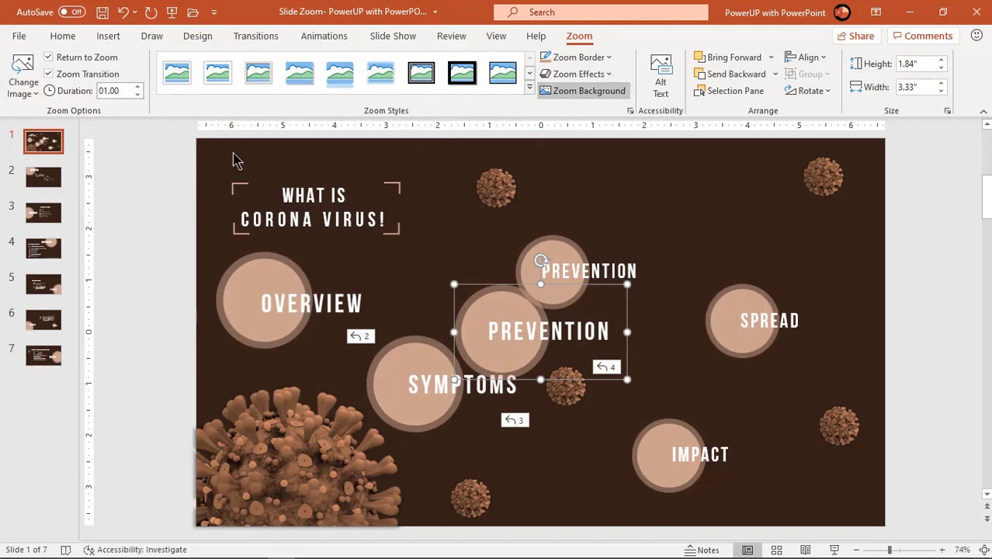
Delete the original PREVENTION circle and move the Prevention zoom into its place
left_click(636, 255)
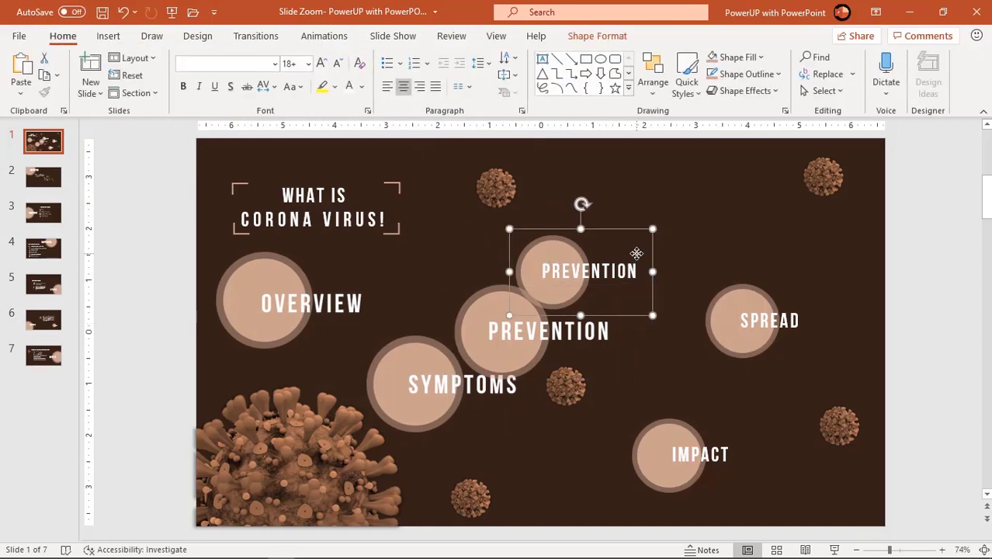
key("Delete")
left_click(564, 303)
left_click_drag(566, 284, 581, 222)
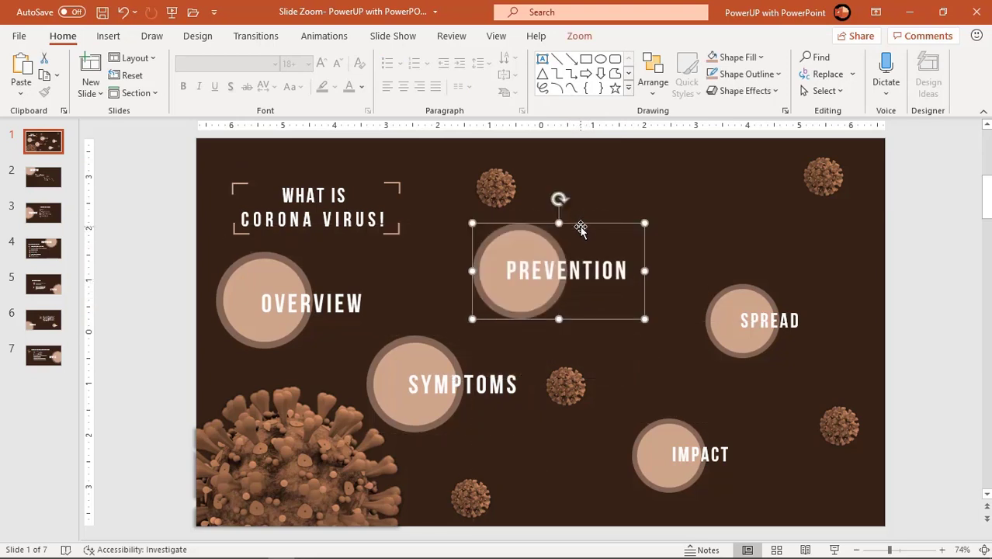
left_click_drag(563, 301, 587, 294)
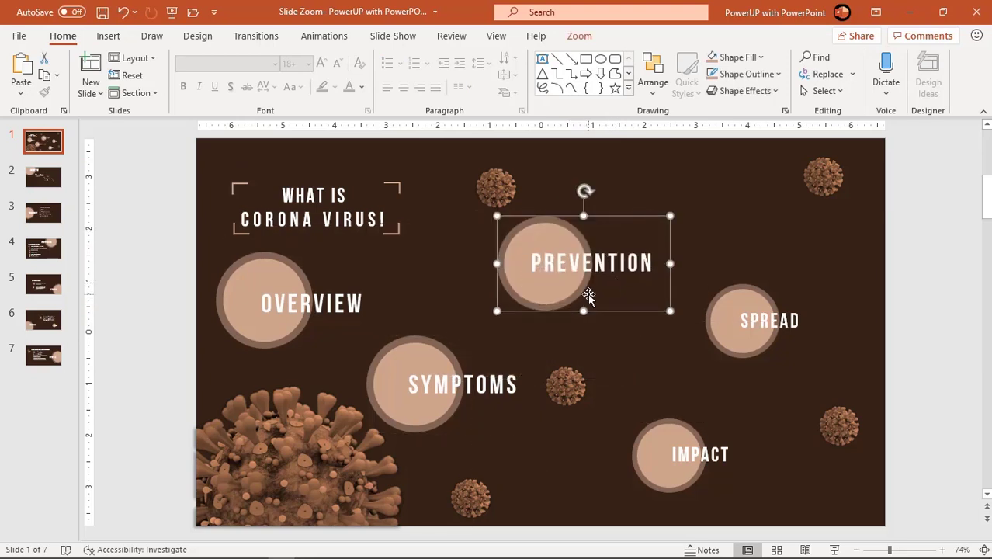
left_click(652, 357)
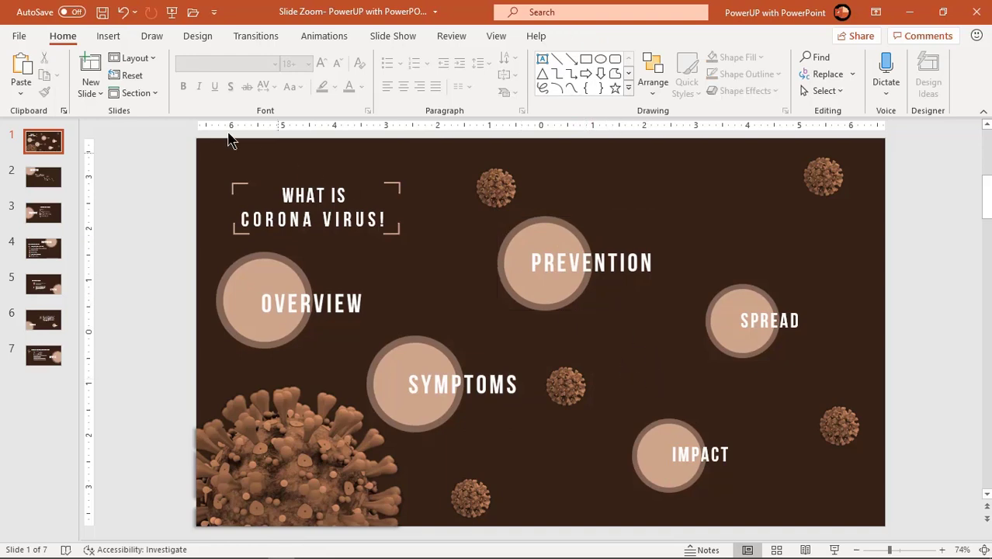
Insert a slide zoom to slide 5 on the title slide
left_click(110, 37)
left_click(505, 99)
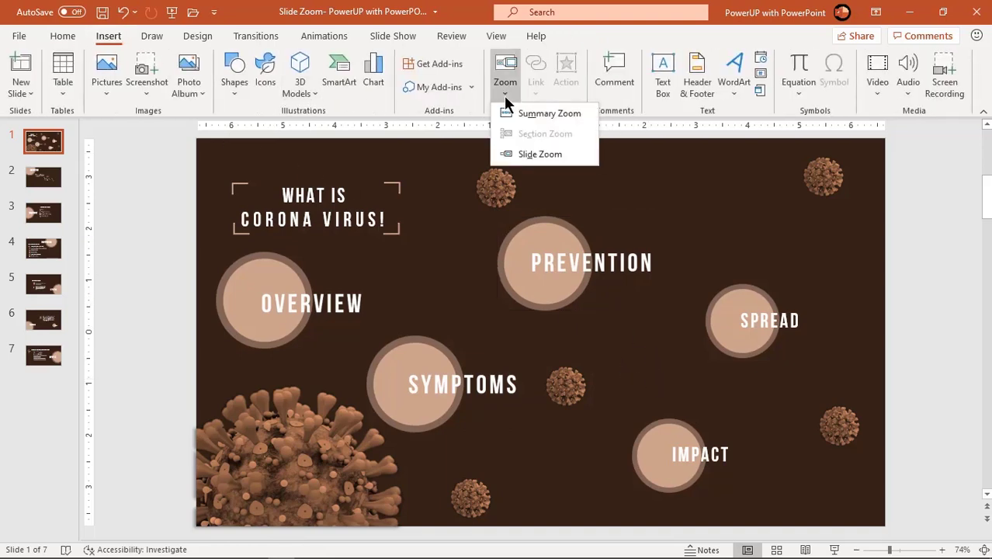
left_click(517, 153)
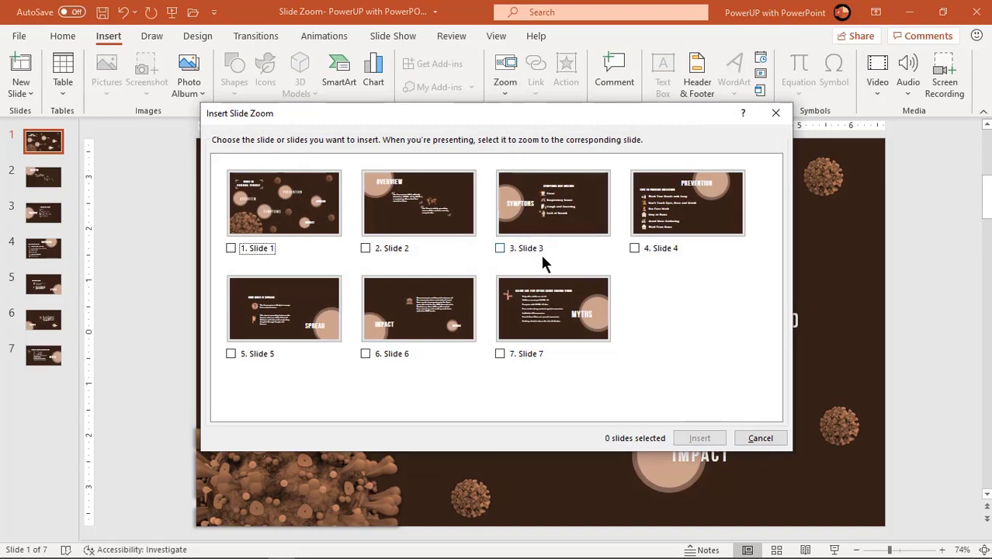
left_click(231, 354)
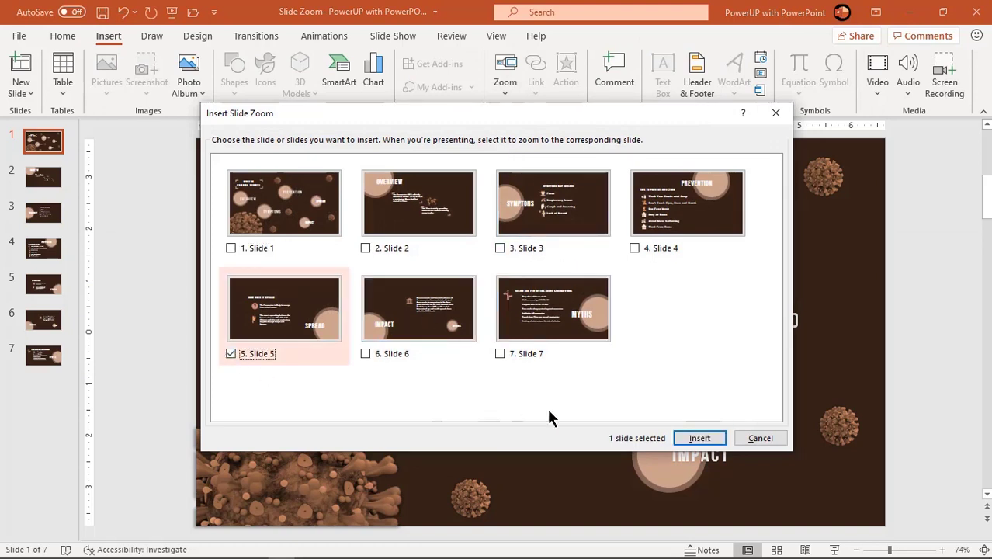
left_click(687, 437)
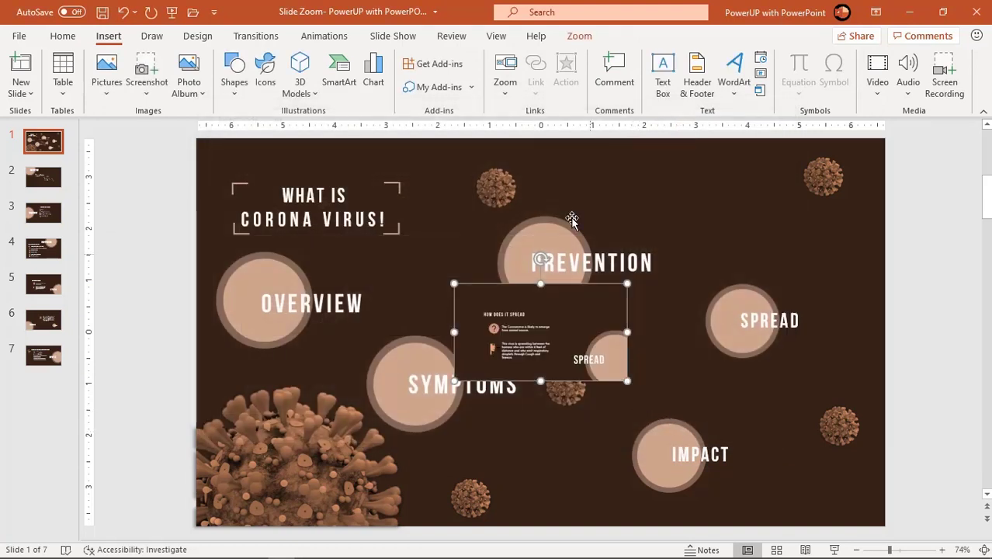
Give the slide 5 zoom the Spread picture, with Zoom Background and Return to Zoom on
left_click(571, 37)
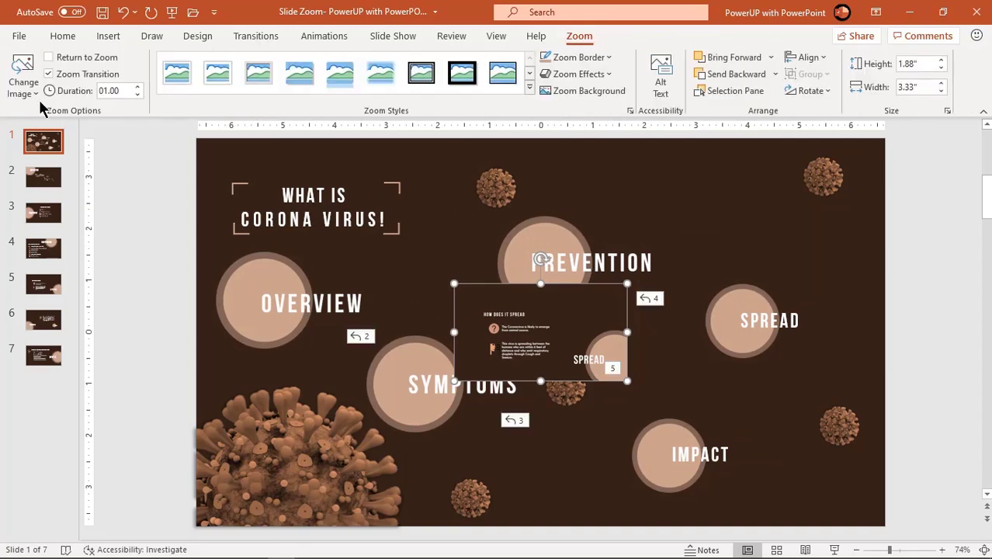
left_click(31, 94)
left_click(55, 111)
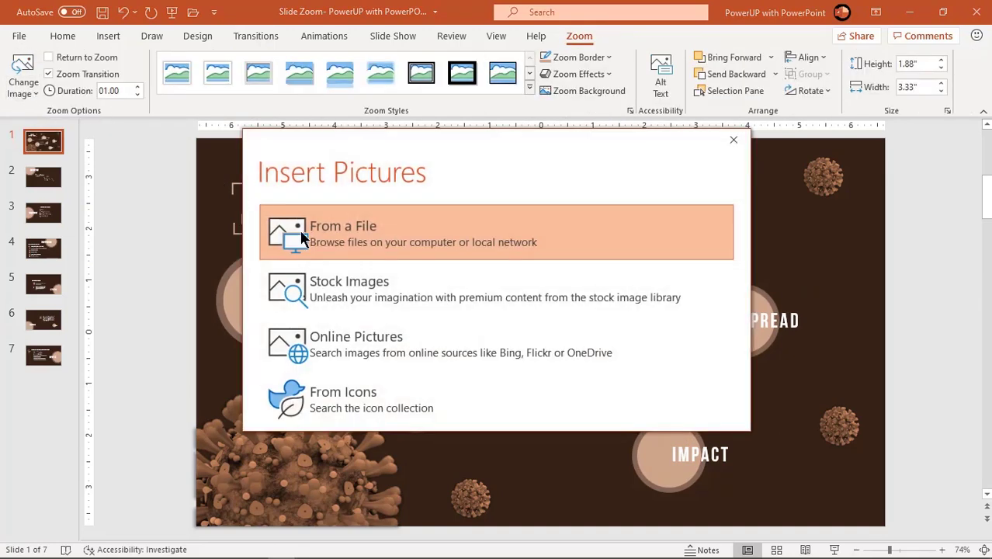
left_click(301, 238)
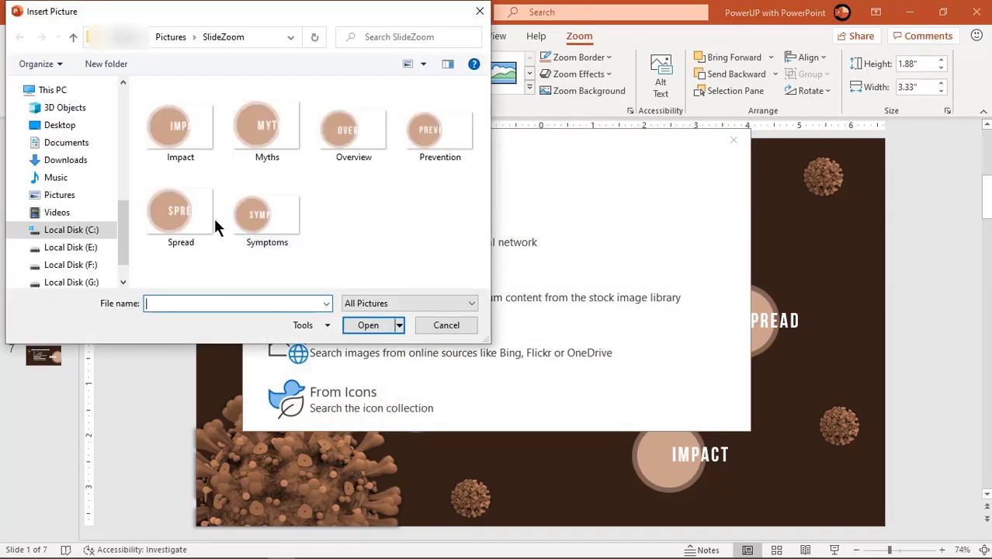
left_click(184, 226)
left_click(365, 325)
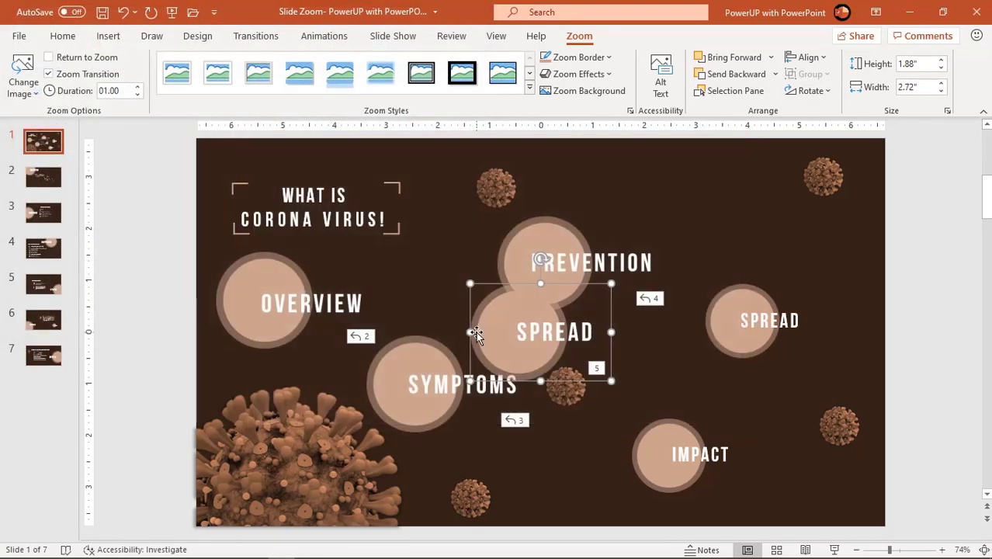
left_click(560, 85)
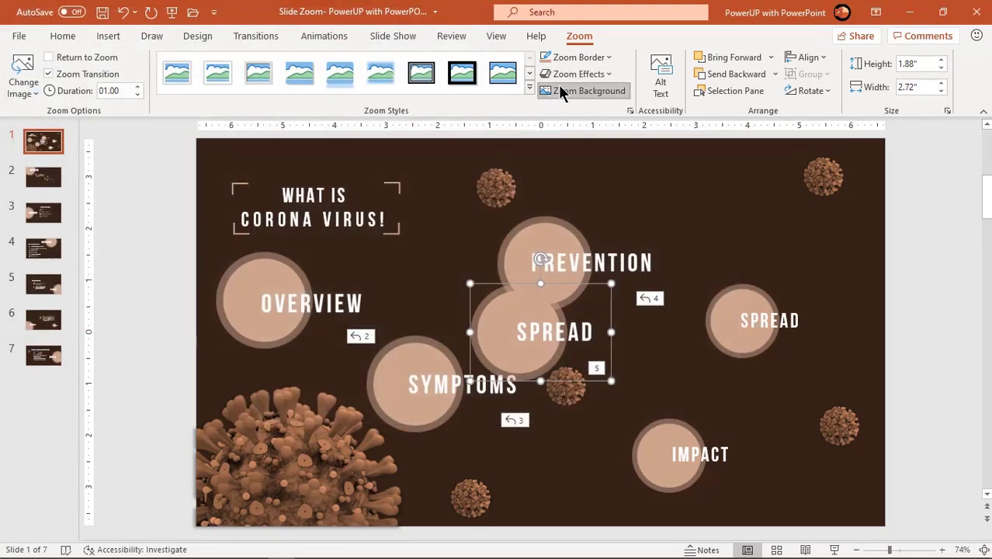
left_click(86, 57)
Delete the original SPREAD circle and move the SPREAD zoom into its place
left_click_drag(608, 363, 697, 380)
left_click(758, 292)
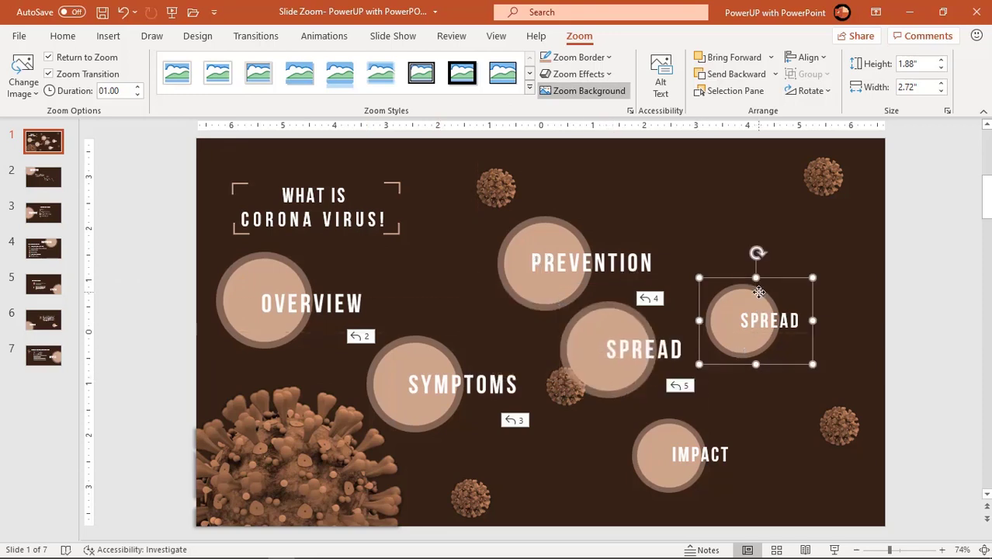
key("Delete")
left_click(690, 326)
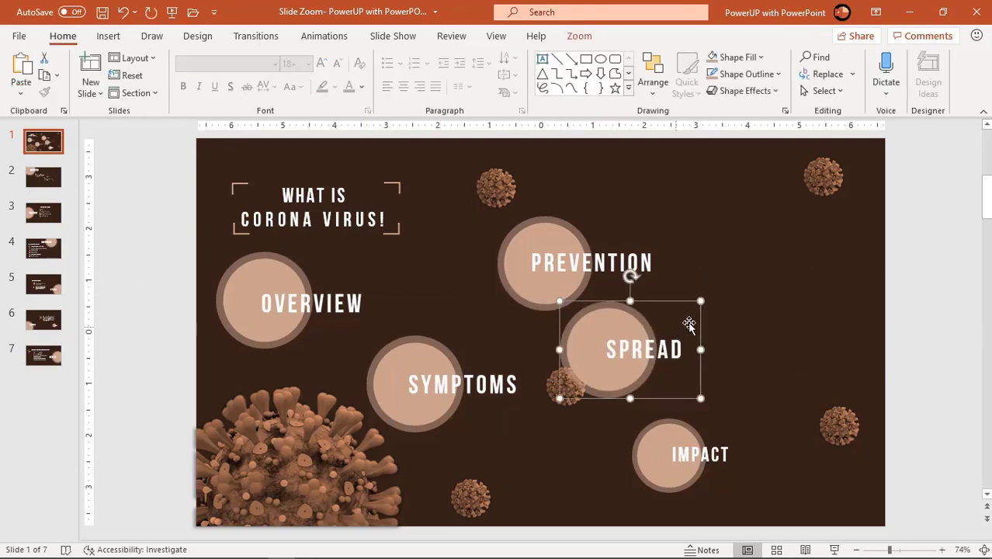
left_click_drag(696, 322, 805, 322)
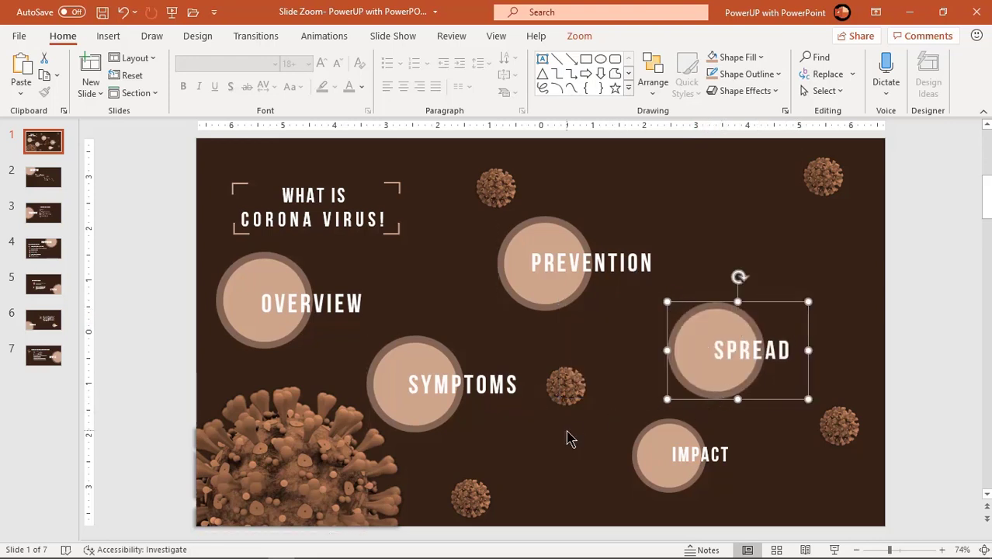
left_click(569, 456)
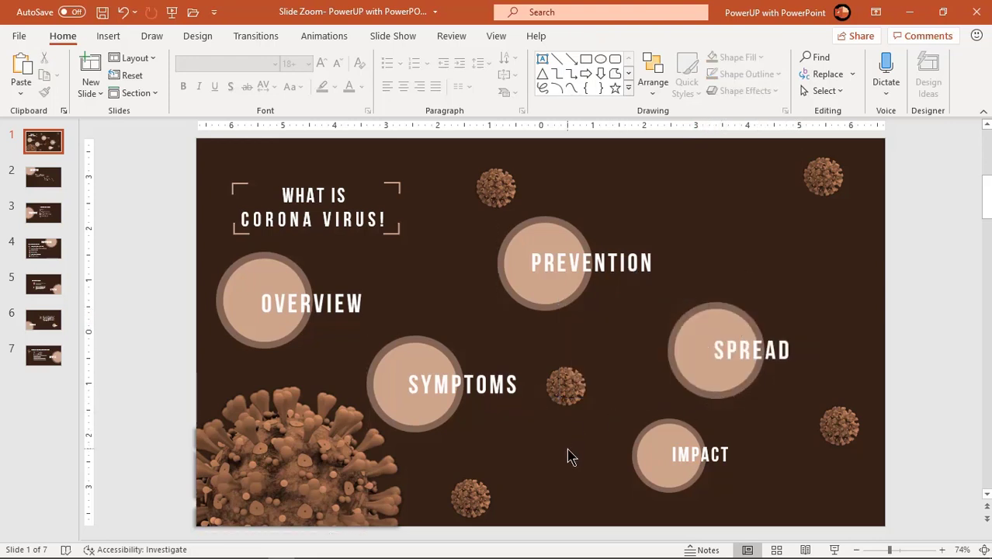
Insert a slide zoom to slide 6 on the title slide
left_click(108, 36)
left_click(500, 97)
left_click(512, 134)
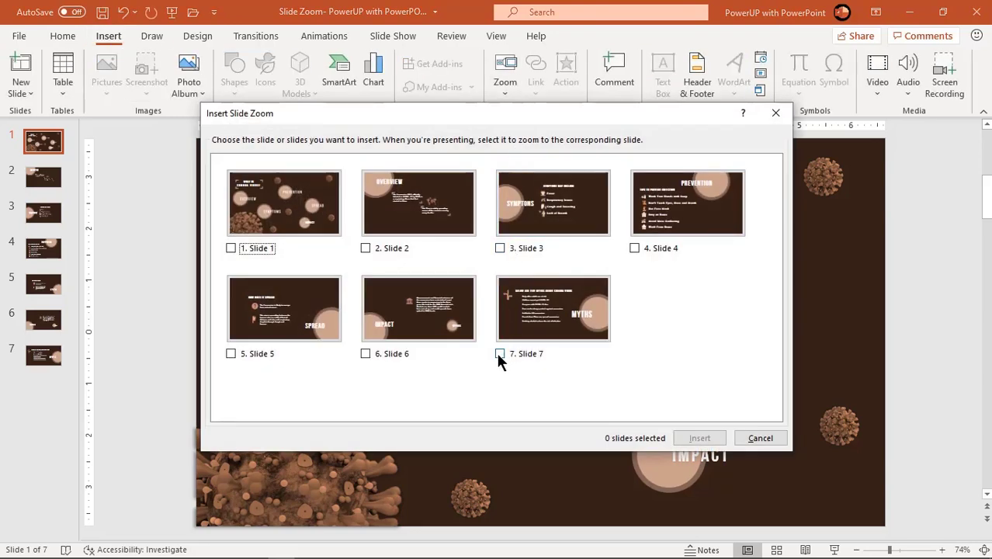
left_click(366, 354)
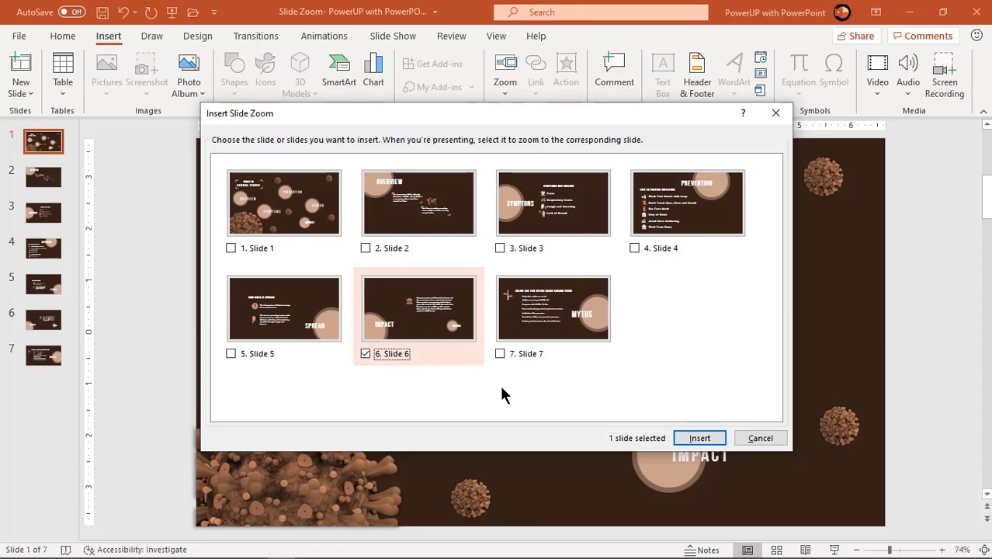
left_click(697, 438)
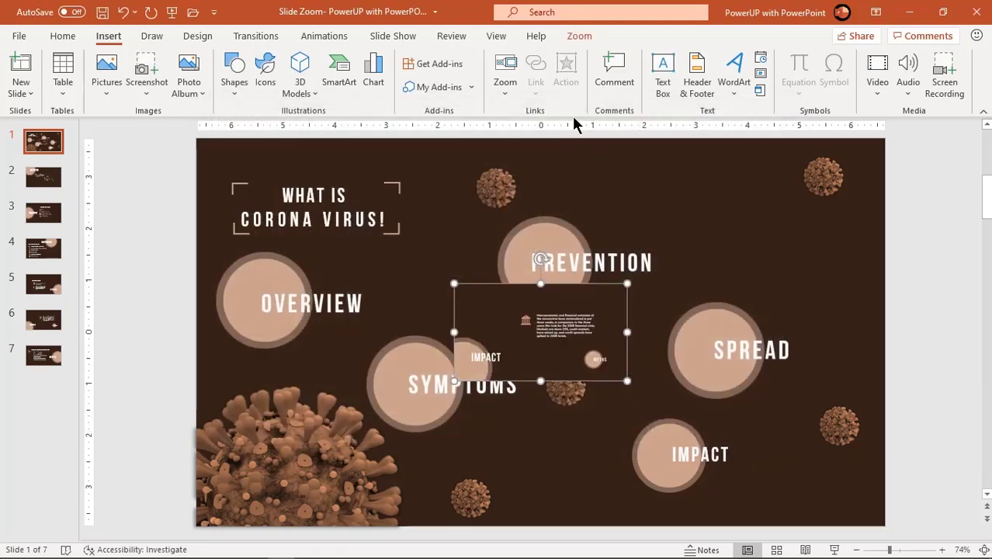
Give the slide 6 zoom the Impact picture, with Zoom Background and Return to Zoom on
left_click(578, 37)
left_click(25, 86)
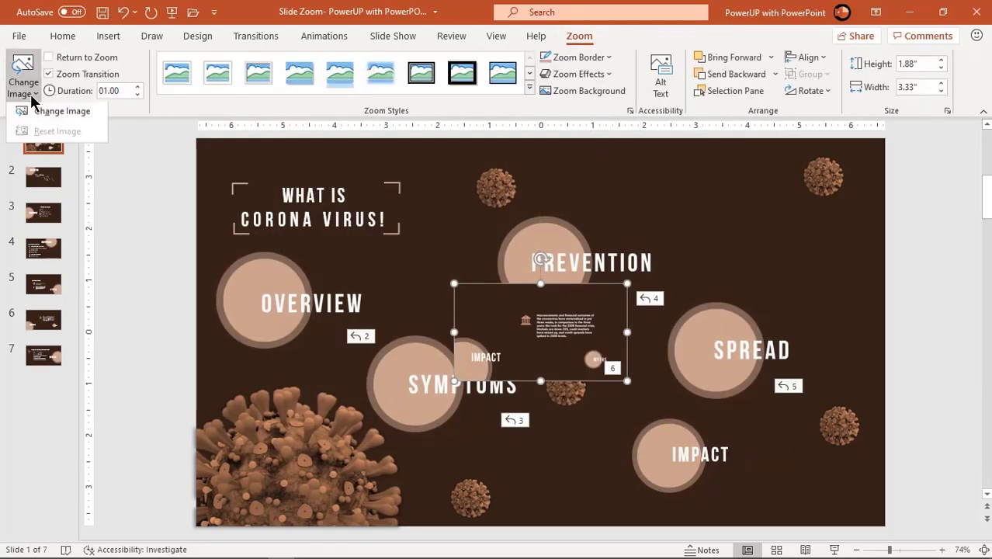
left_click(33, 107)
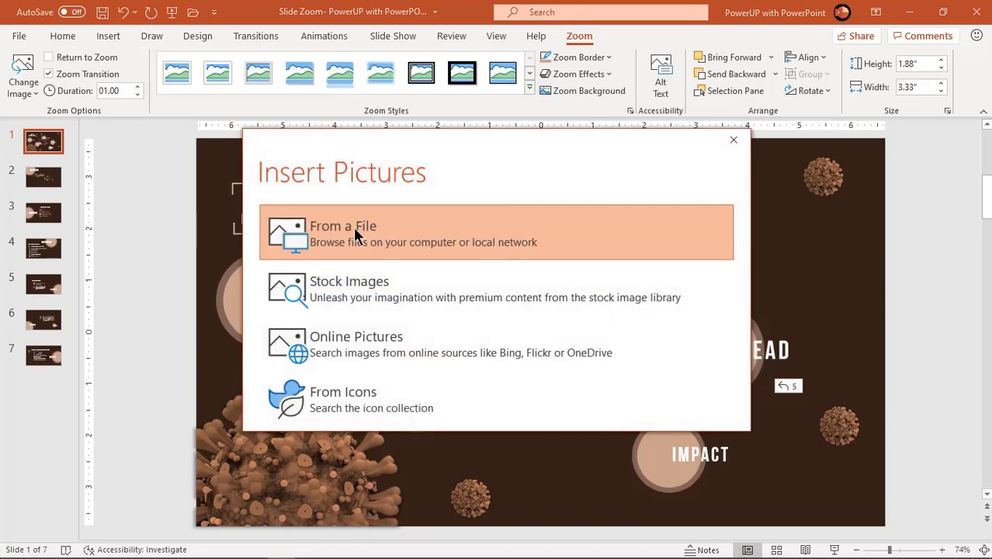
left_click(354, 229)
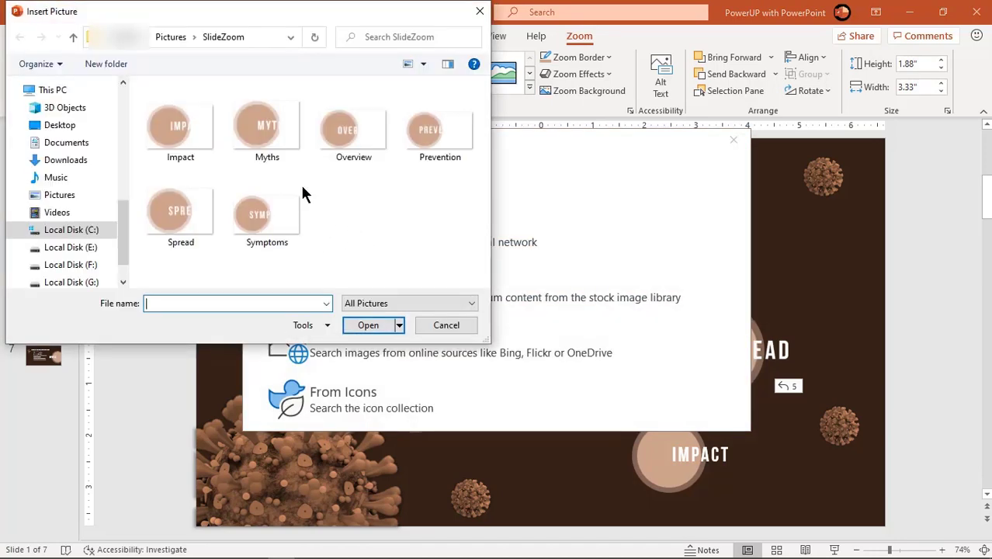
left_click(201, 140)
left_click(361, 326)
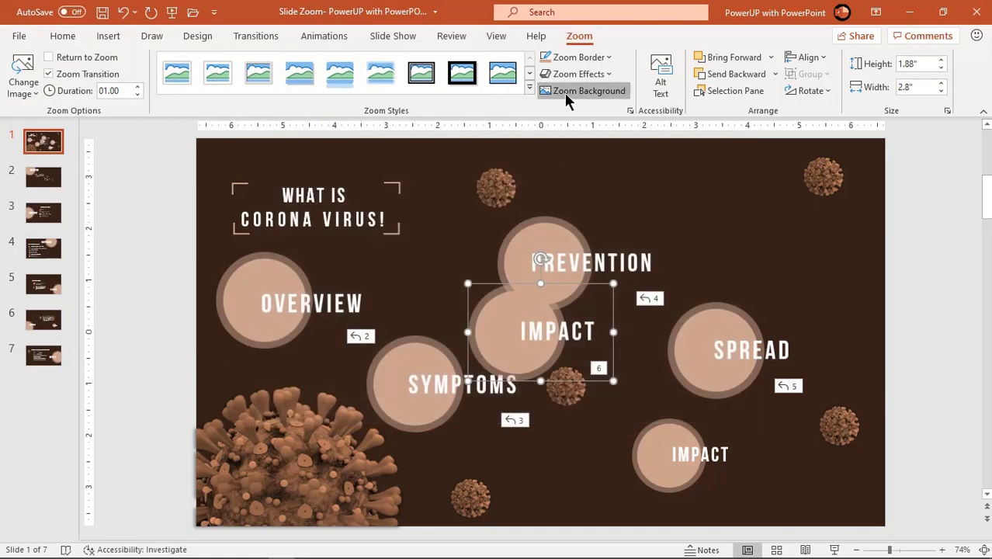
left_click(564, 93)
left_click(74, 58)
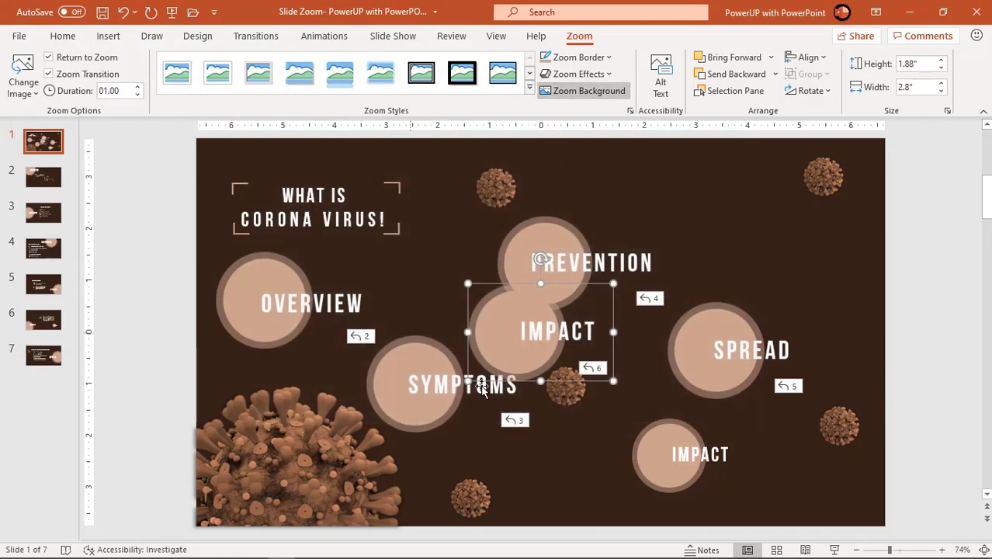
Delete the original IMPACT circle and move the IMPACT zoom toward its spot
left_click_drag(596, 384, 619, 513)
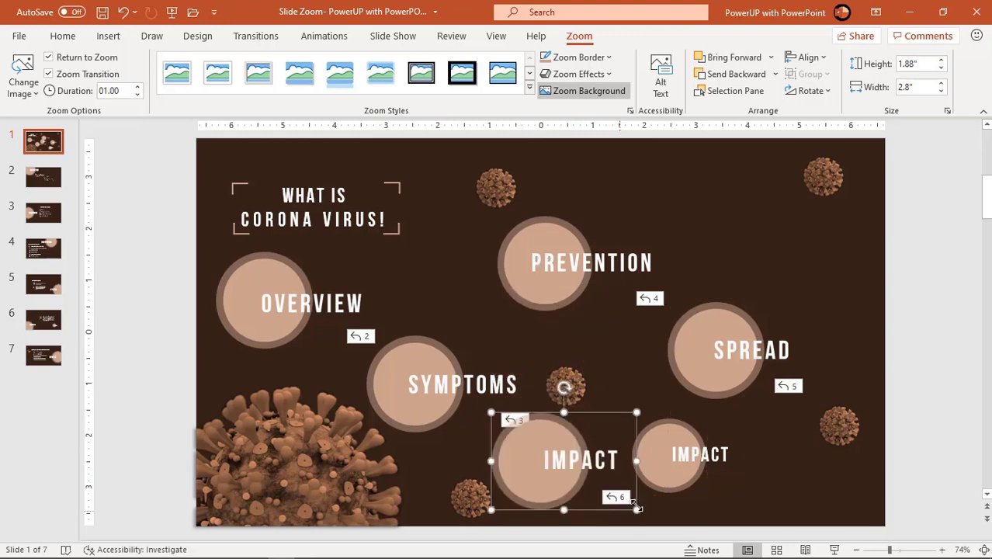
left_click(680, 424)
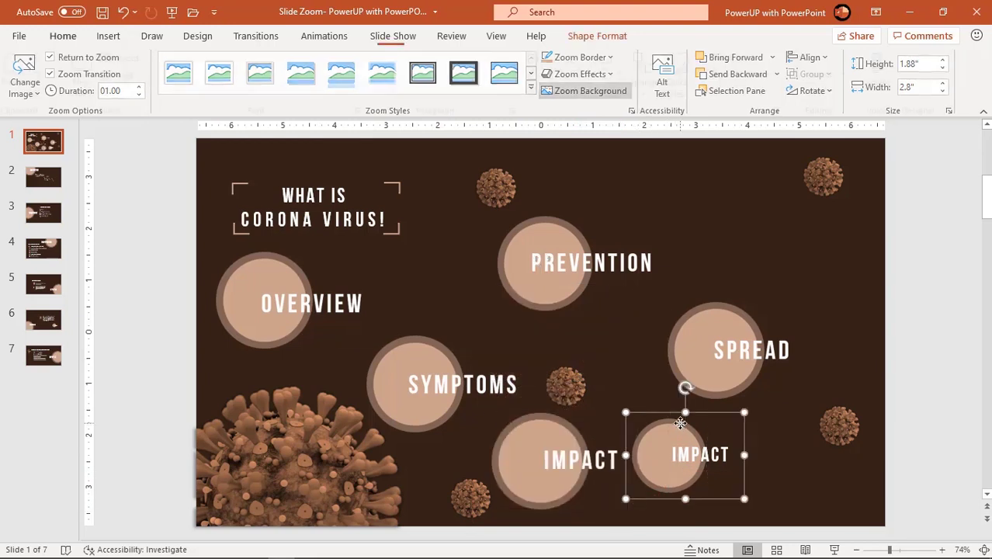
key("Delete")
left_click(610, 431)
mouse_move(604, 416)
left_mouse_down()
mouse_move(688, 419)
mouse_move(668, 418)
left_mouse_up()
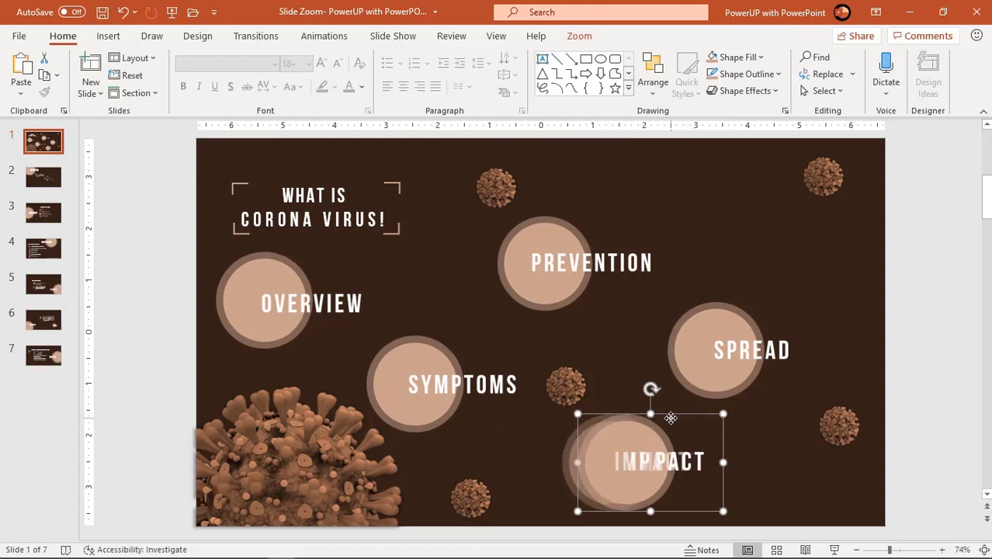
Shift the SPREAD zoom up-right and the IMPACT zoom further right, then go to slide 6
left_click(734, 303)
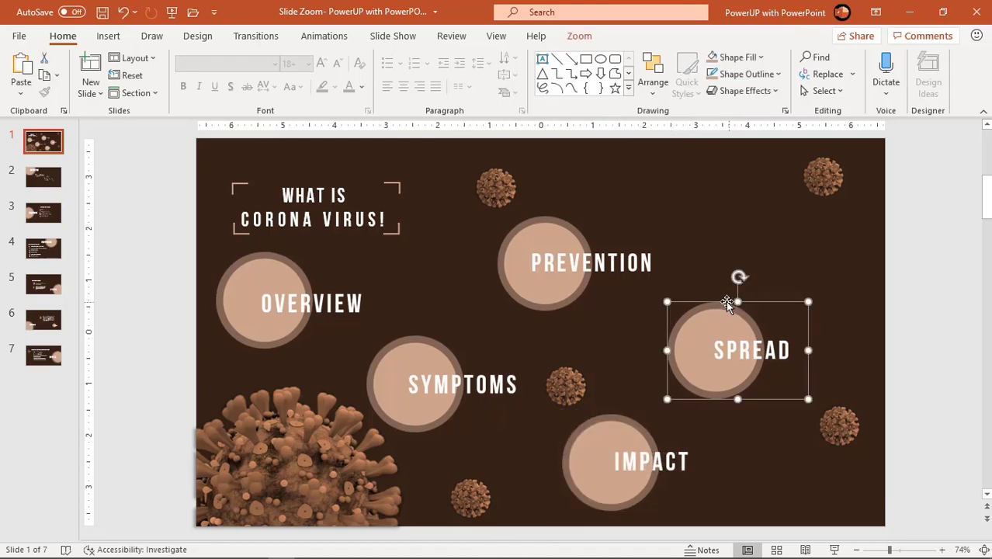
left_click_drag(726, 300, 766, 266)
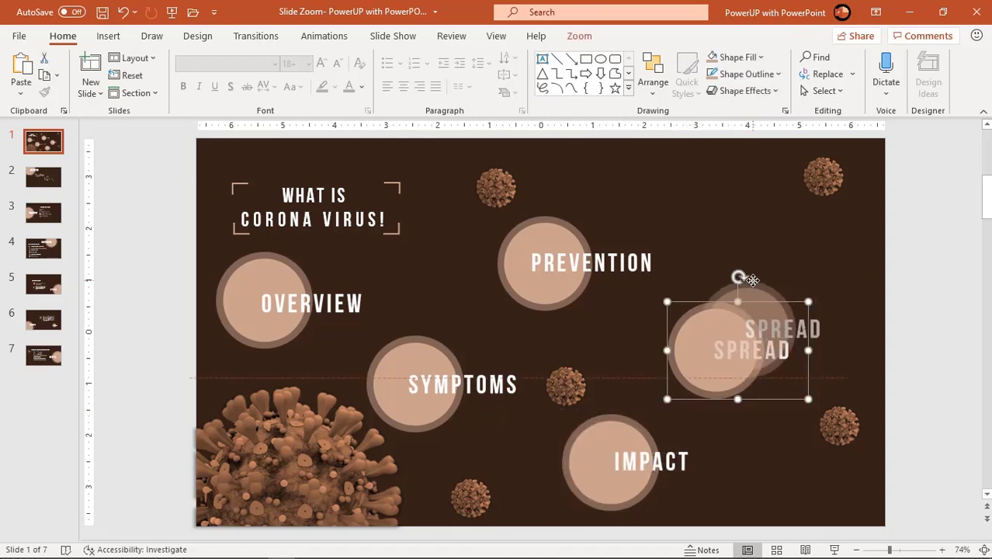
left_click(650, 424)
mouse_move(658, 415)
left_mouse_down()
mouse_move(728, 410)
mouse_move(699, 423)
left_mouse_up()
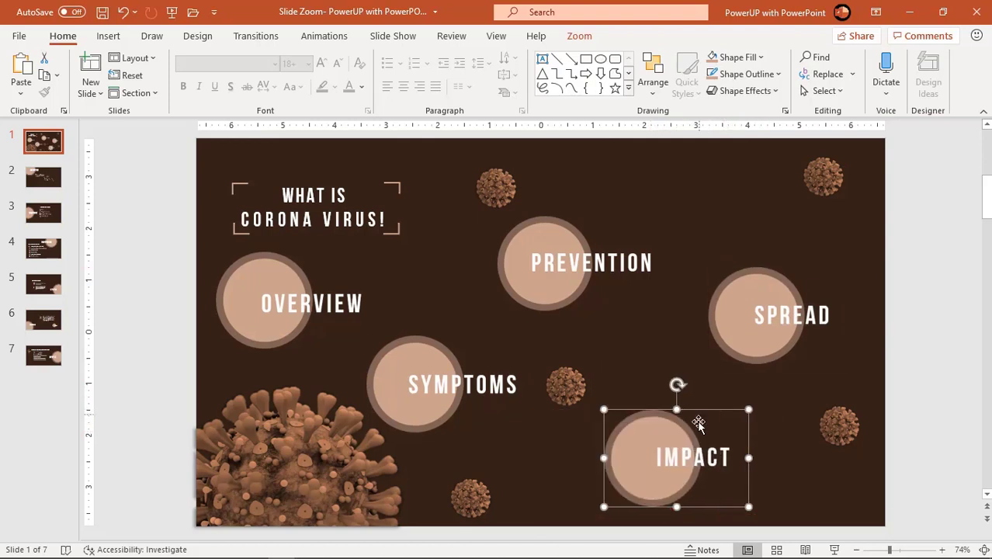
left_click(532, 464)
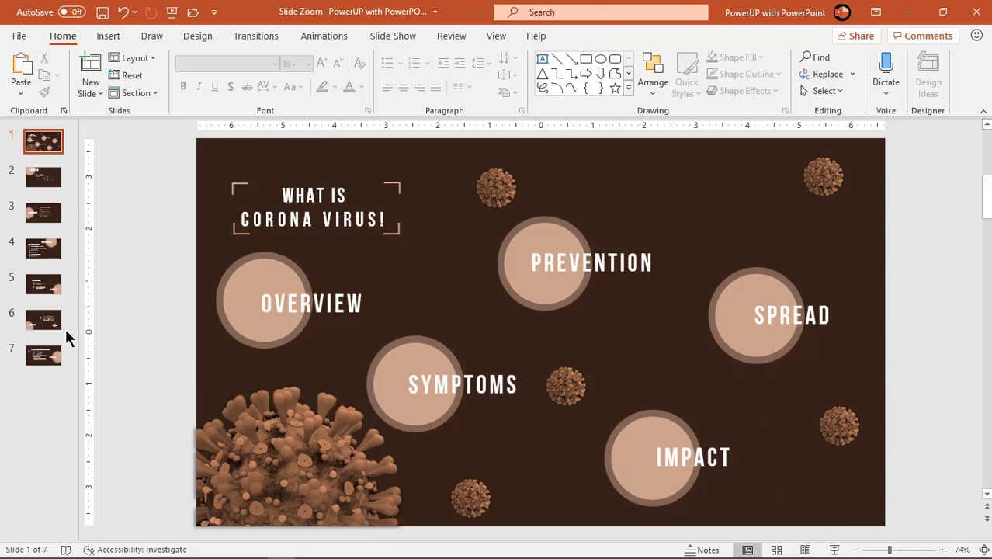
left_click(43, 319)
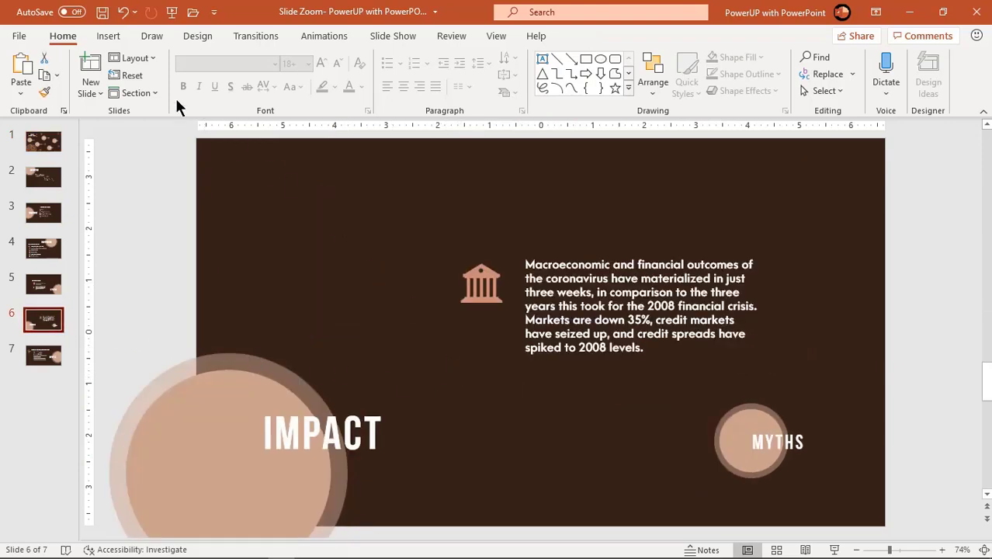
Insert a slide zoom to slide 7 (Myths) and place it below slide 6's paragraph
left_click(112, 37)
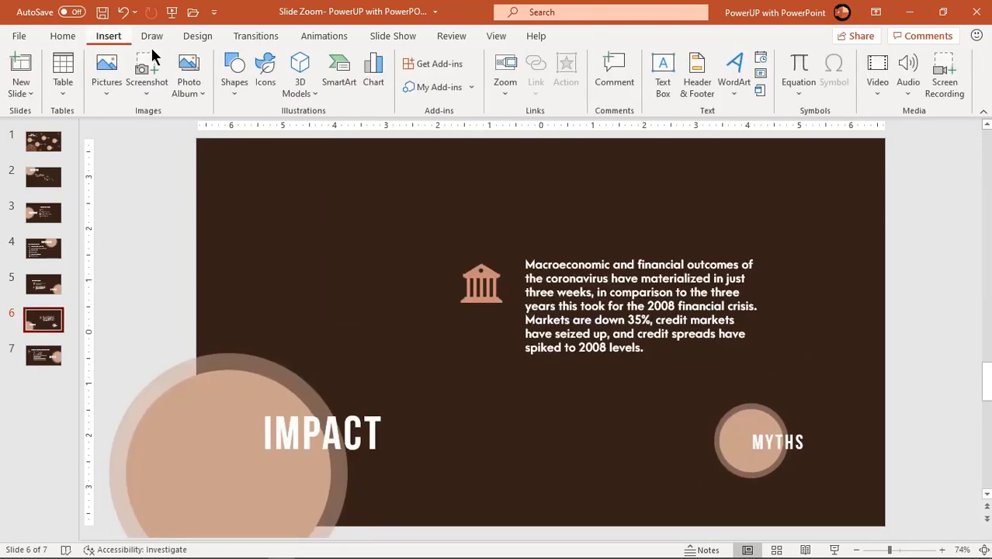
left_click(508, 98)
left_click(518, 153)
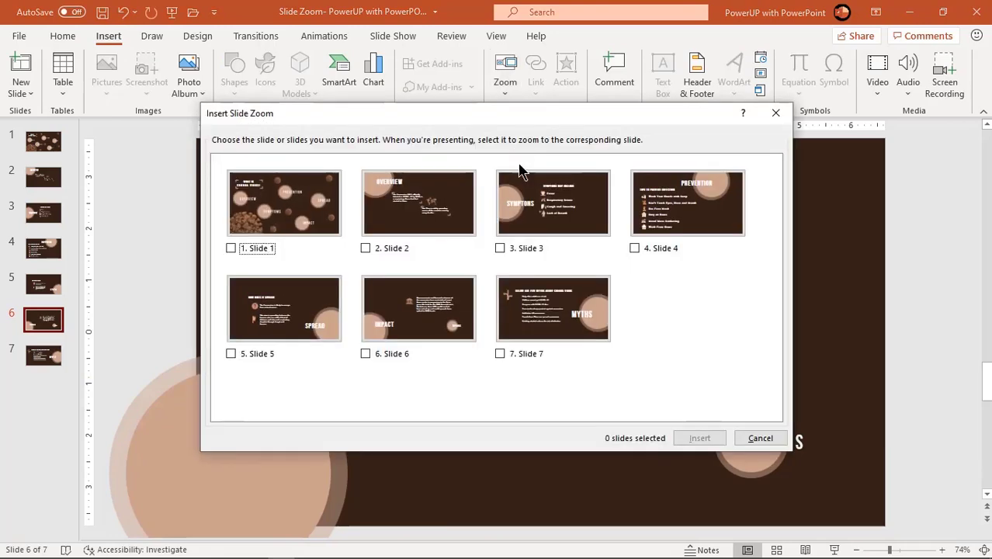
left_click(500, 353)
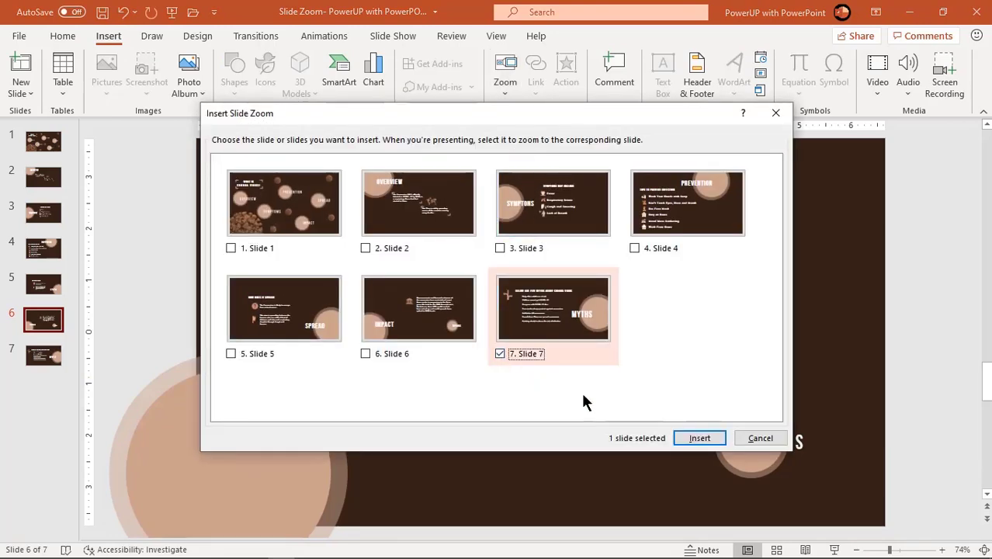
left_click(700, 439)
left_click_drag(578, 378, 578, 454)
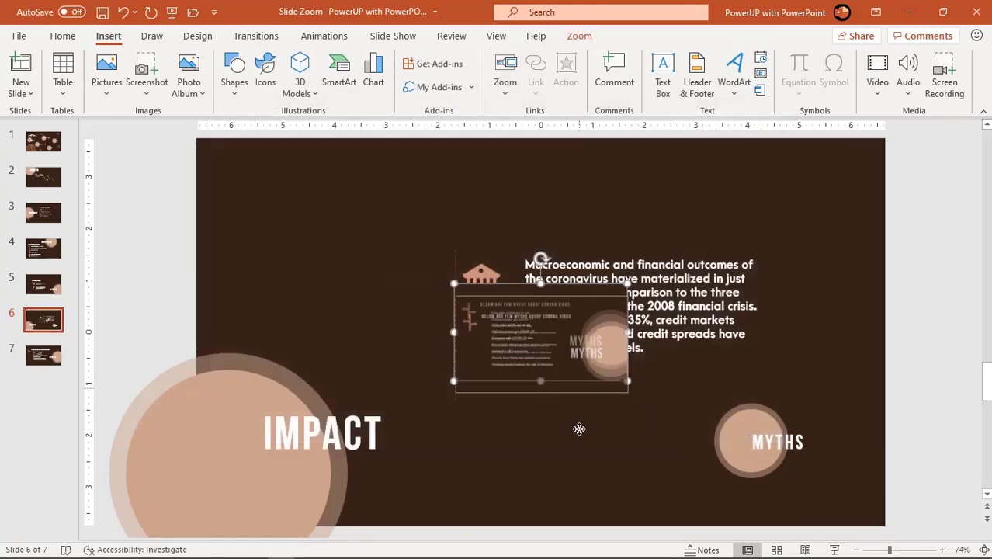
Set the slide 7 zoom's image to the Myths picture and delete the original MYTHS circle
left_click(578, 37)
left_click(33, 93)
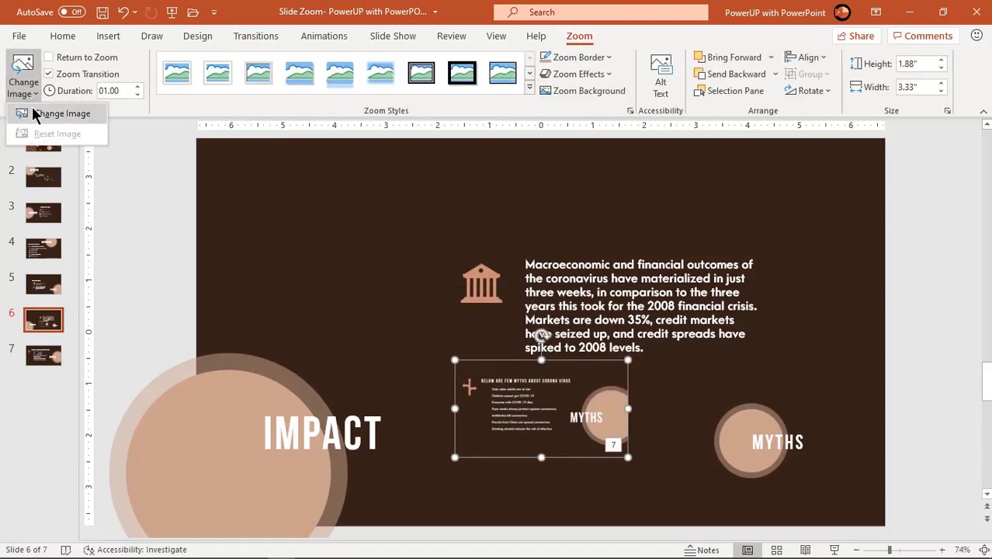
left_click(33, 111)
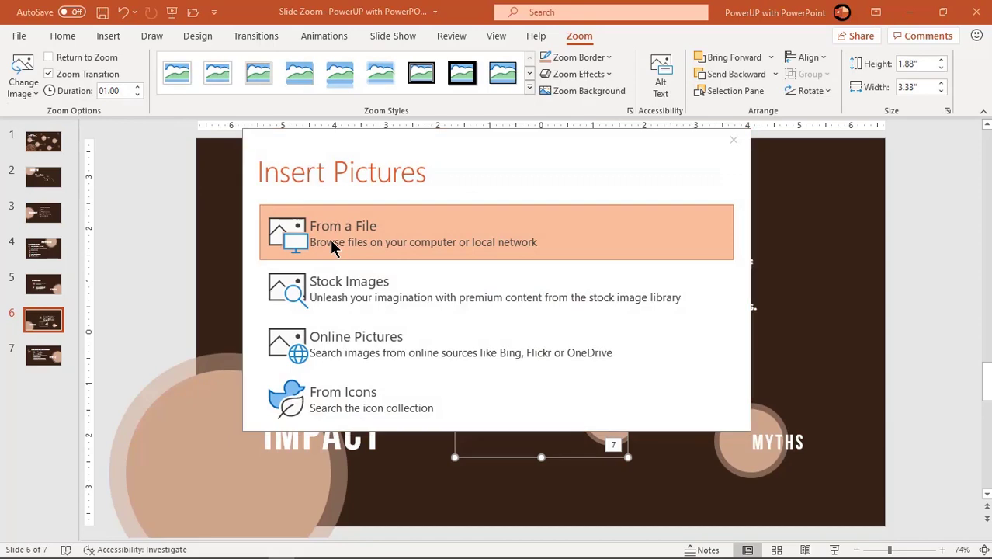
left_click(333, 246)
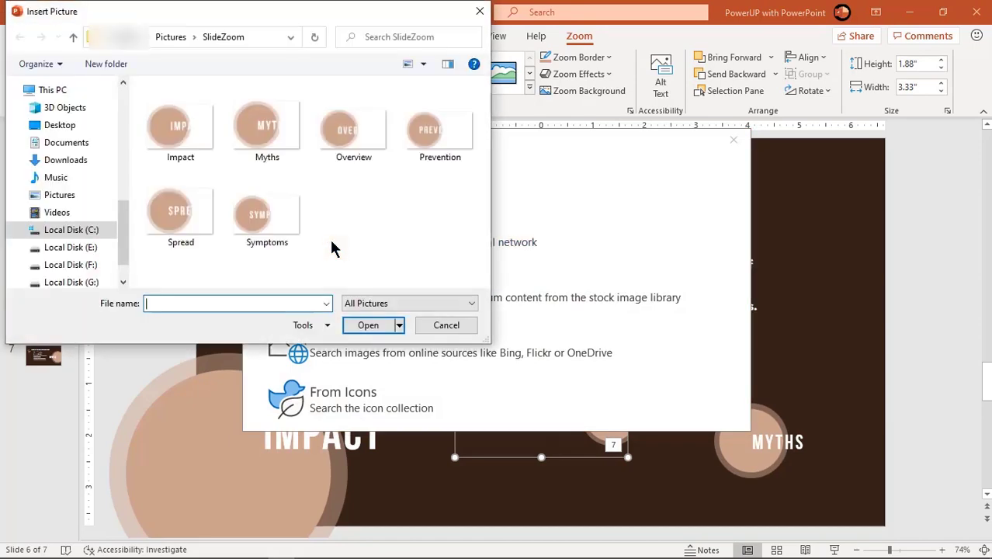
left_click(264, 140)
left_click(365, 325)
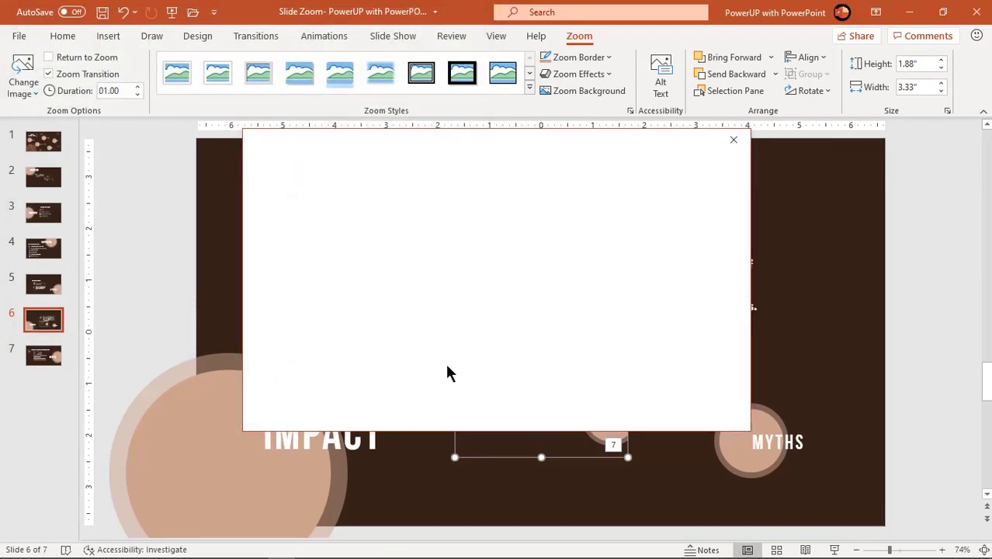
left_click(729, 414)
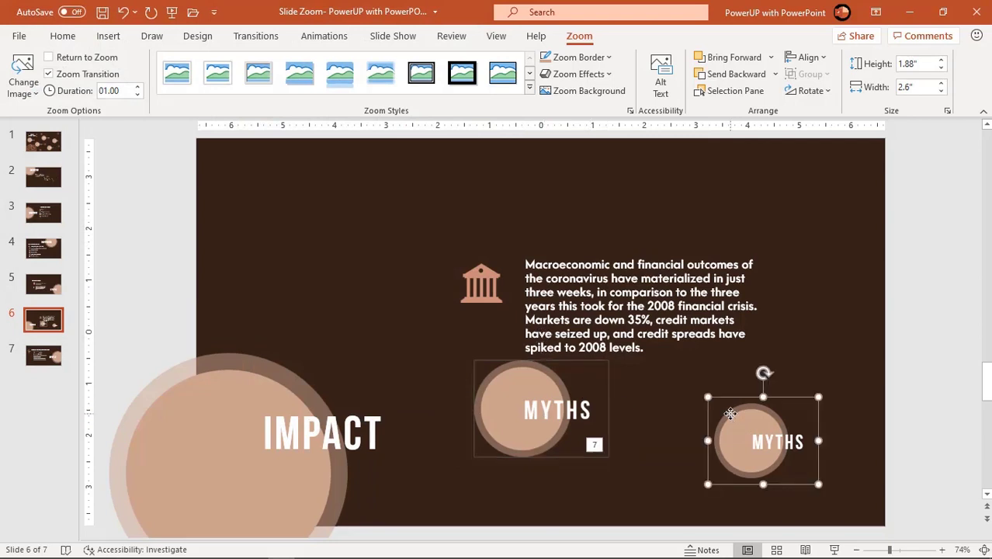
key("Delete")
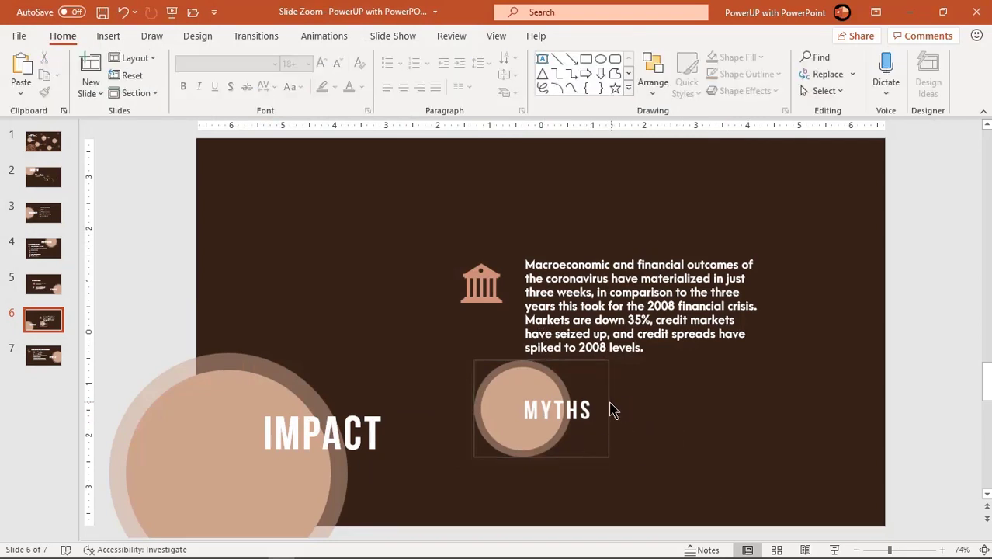
Place the Myths zoom in the bottom-right corner with Zoom Background and Return to Zoom, then go to slide 1
left_click_drag(606, 405, 678, 442)
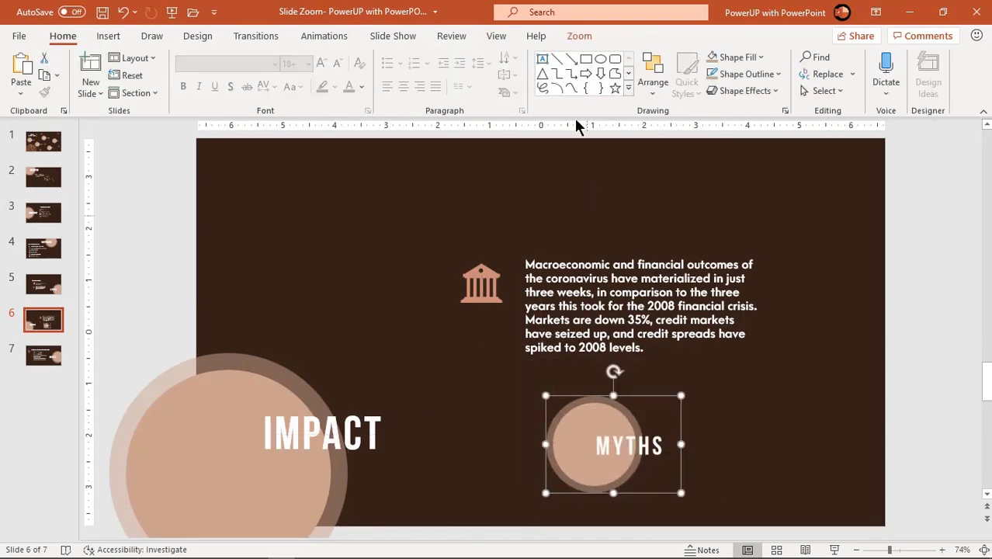
left_click(569, 42)
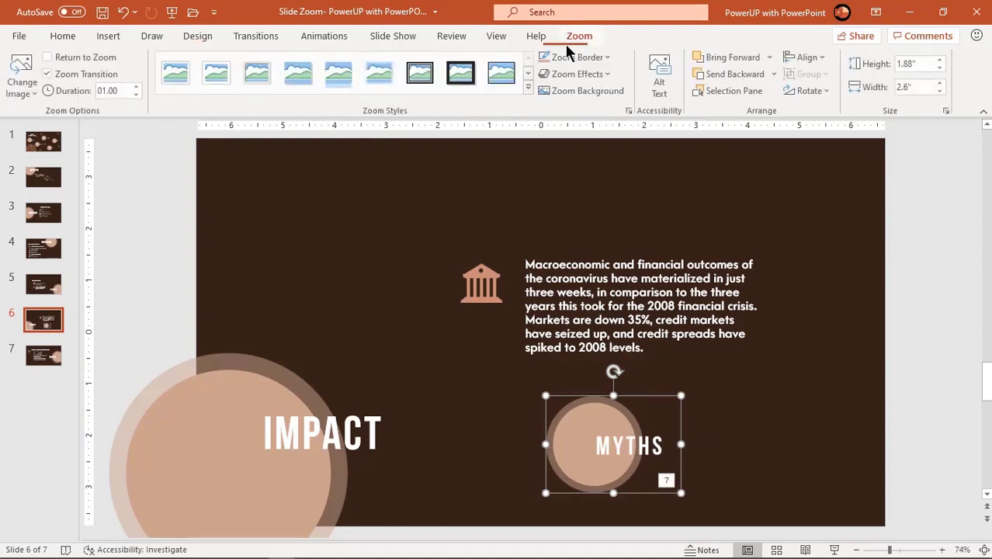
left_click(575, 94)
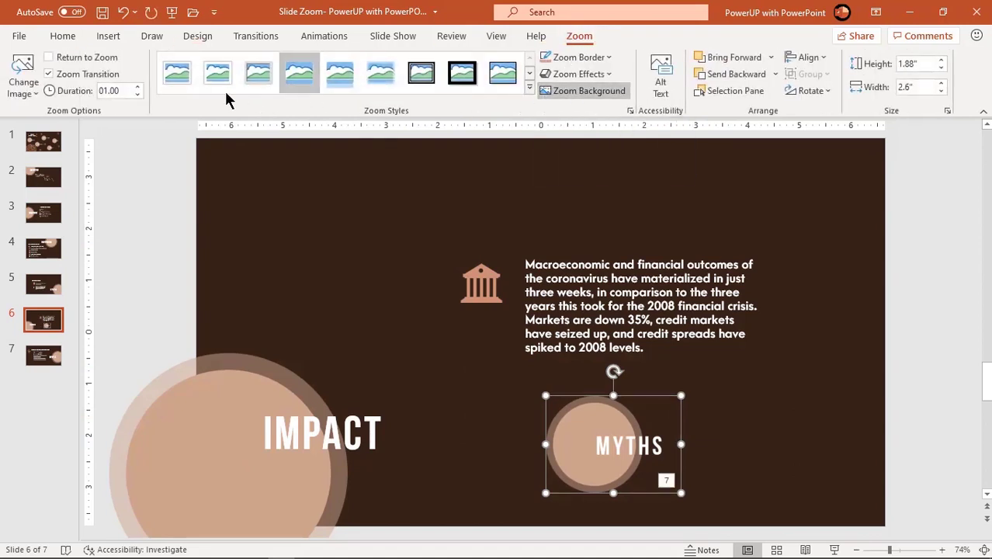
left_click(48, 58)
left_click_drag(681, 424, 856, 439)
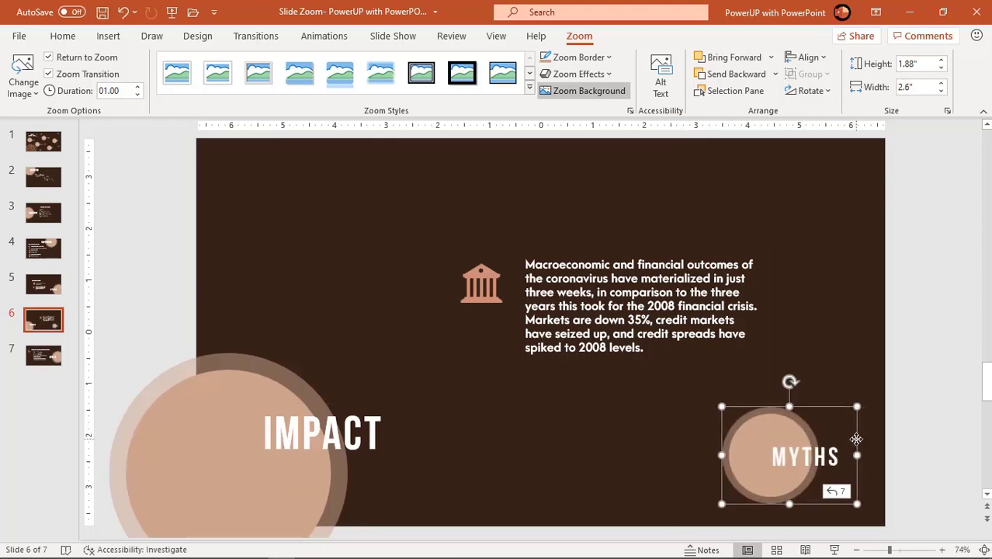
left_click(845, 363)
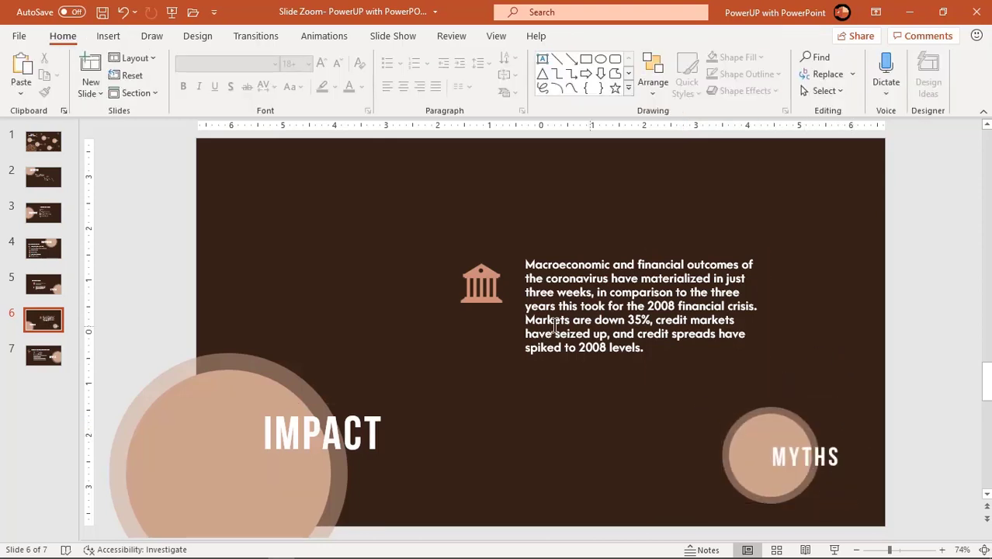
left_click(55, 144)
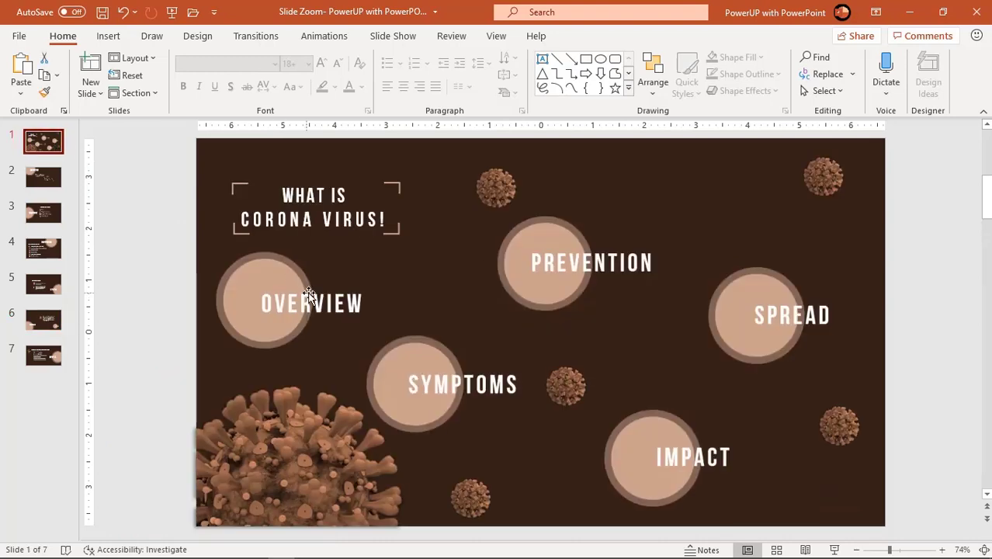
Run the slide show from slide 1, testing the Overview, Symptoms, Prevention and Spread zooms
key("F5")
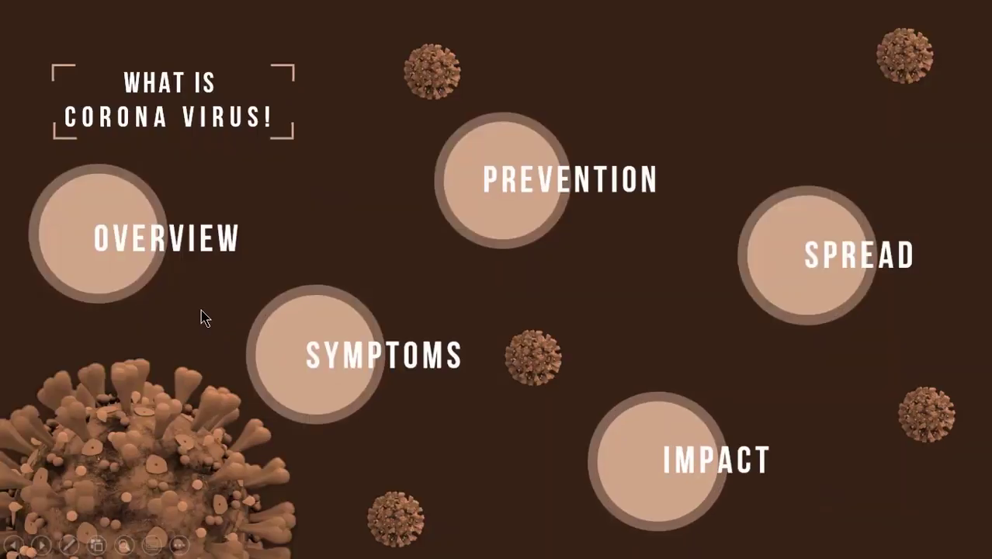
left_click(120, 248)
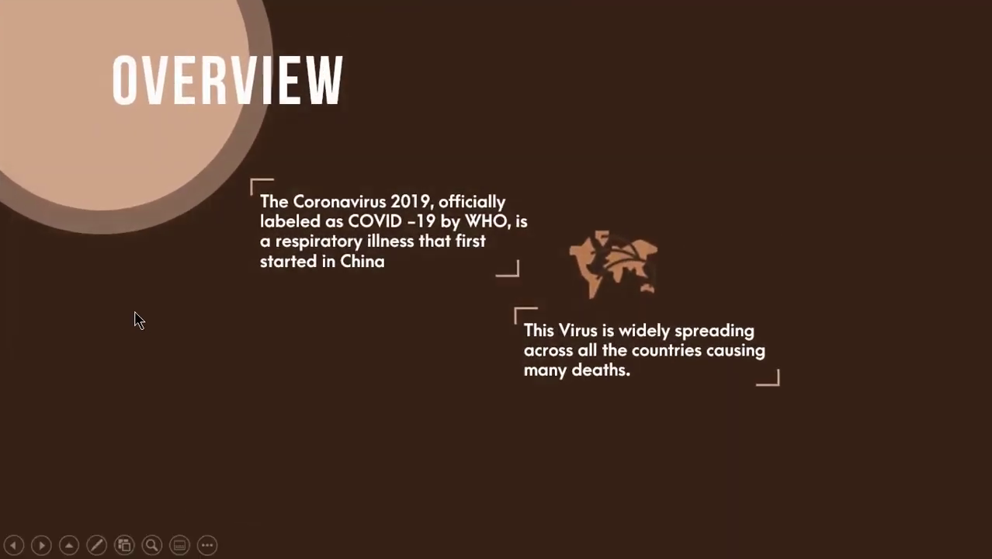
left_click(161, 365)
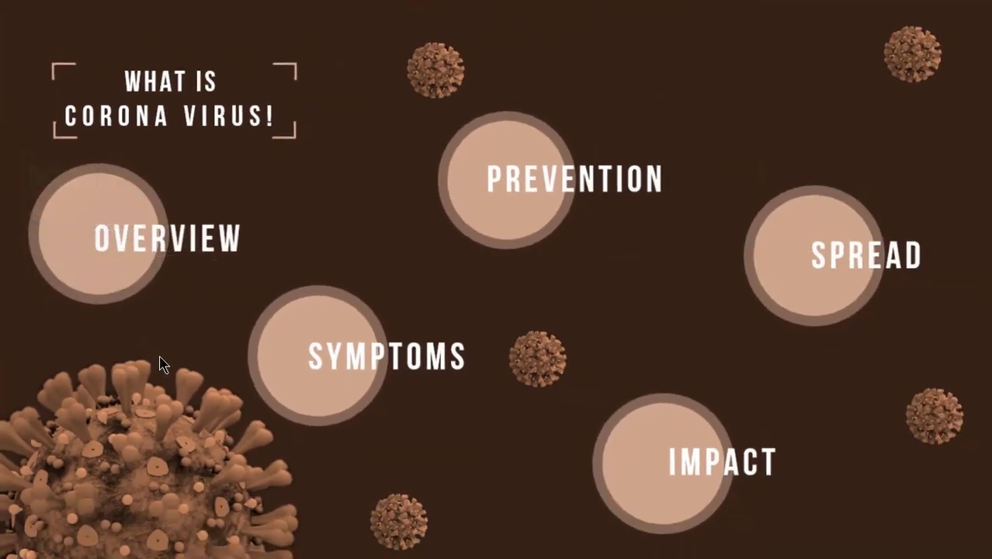
left_click(321, 355)
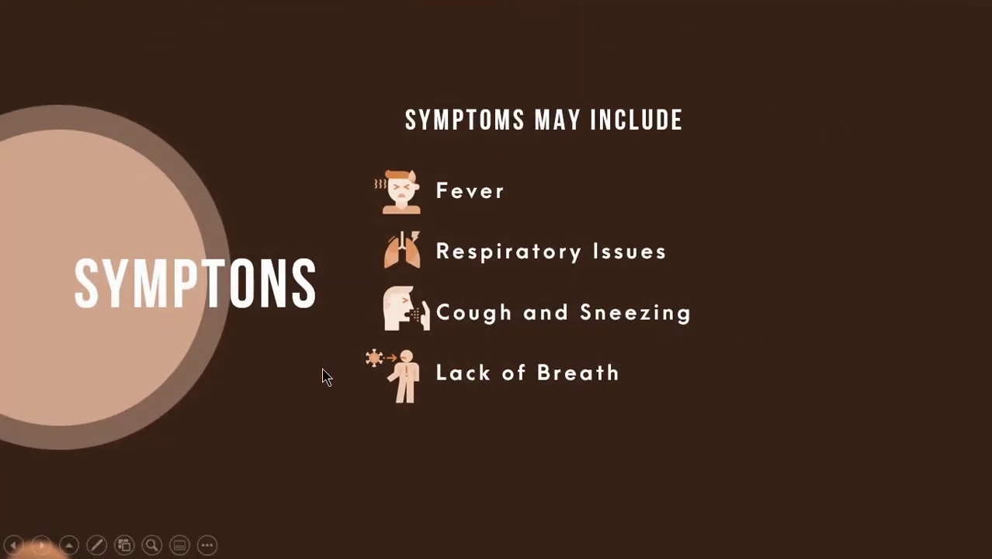
left_click(320, 426)
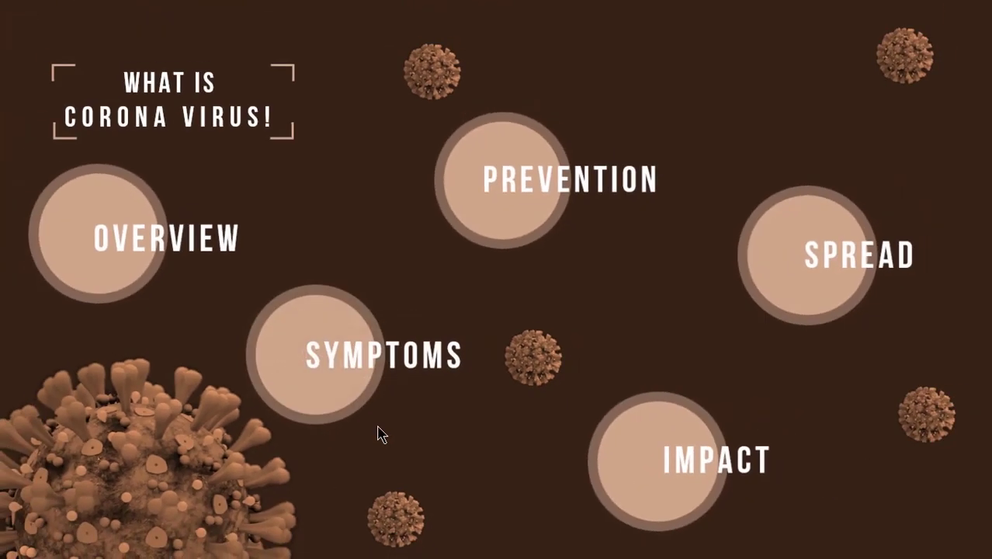
left_click(517, 219)
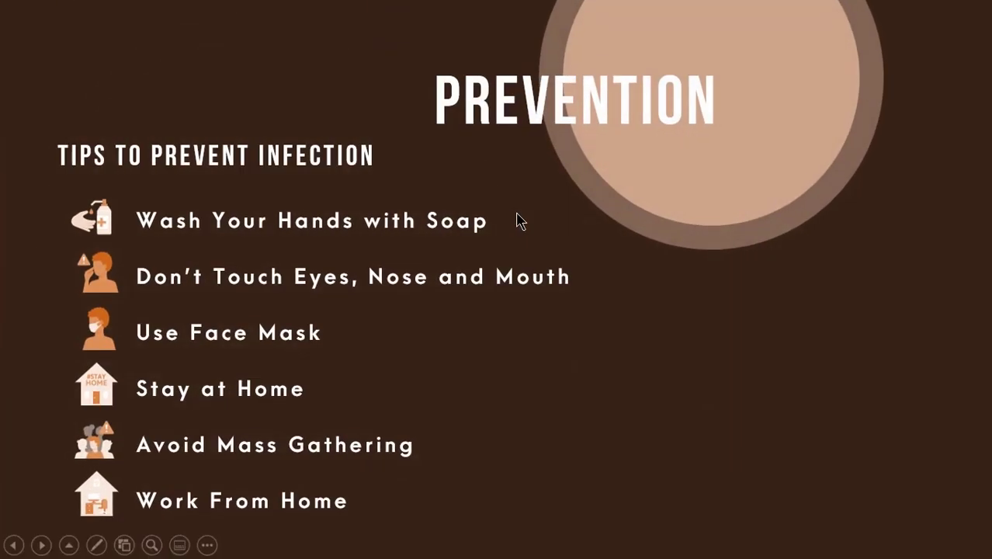
left_click(593, 343)
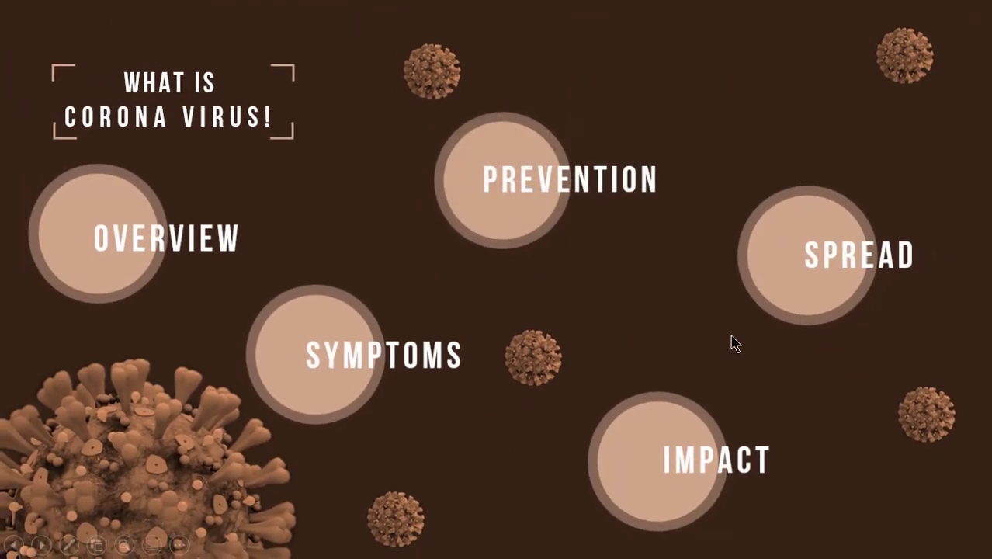
left_click(800, 301)
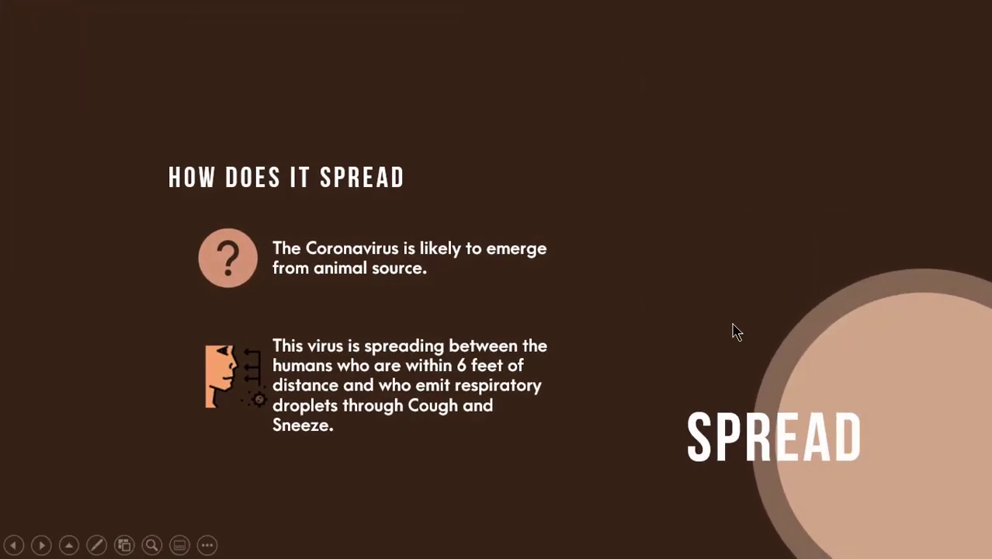
left_click(706, 298)
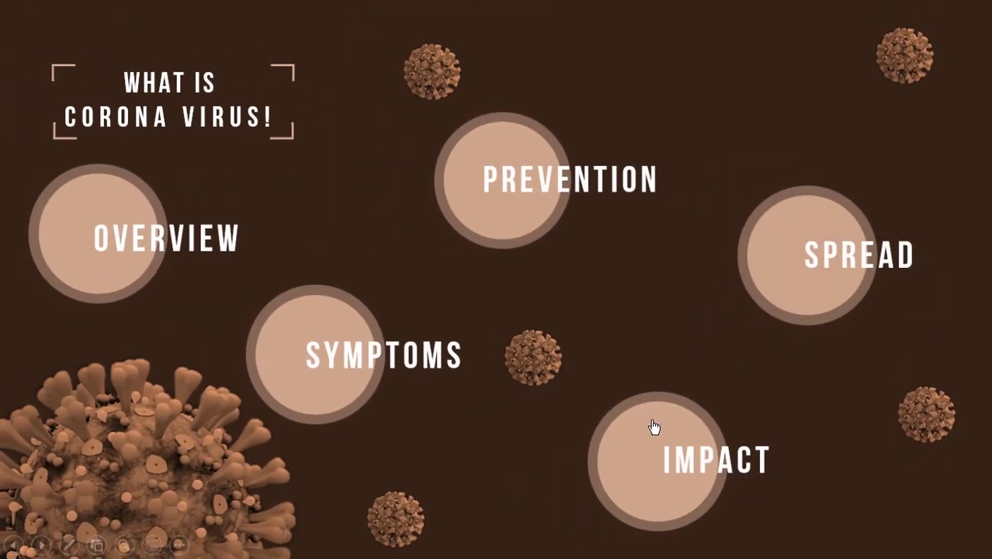
Test the Impact zoom and its nested Myths zoom, then end the show
left_click(651, 426)
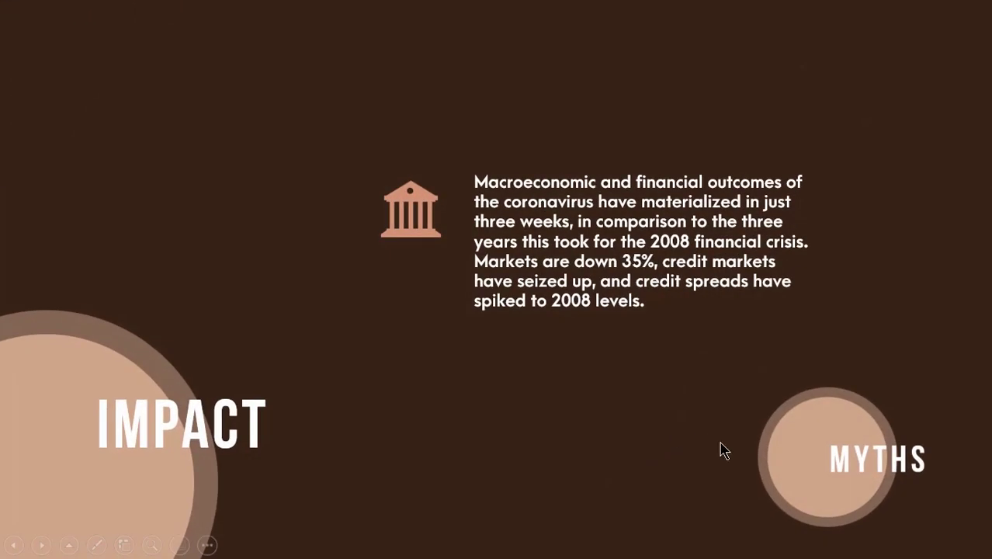
left_click(800, 460)
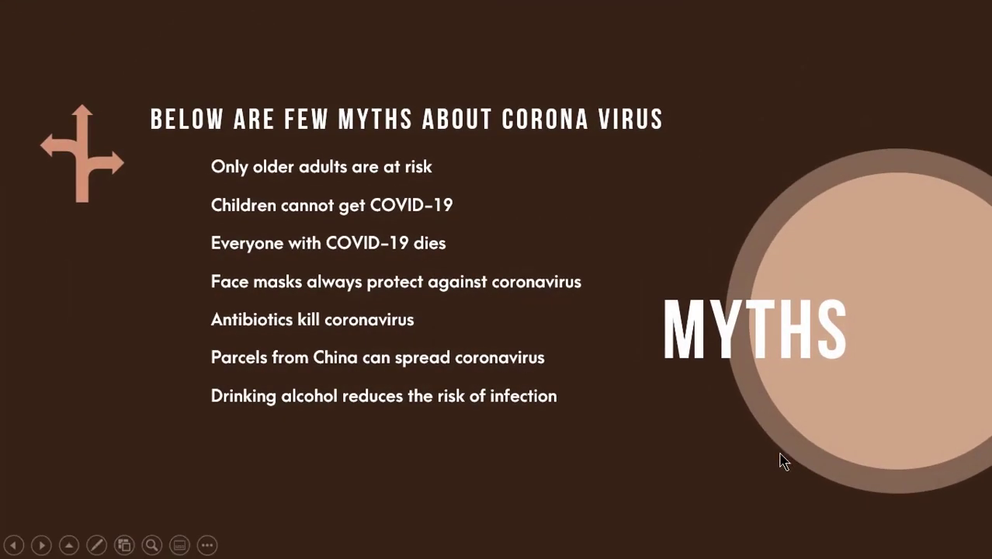
left_click(687, 471)
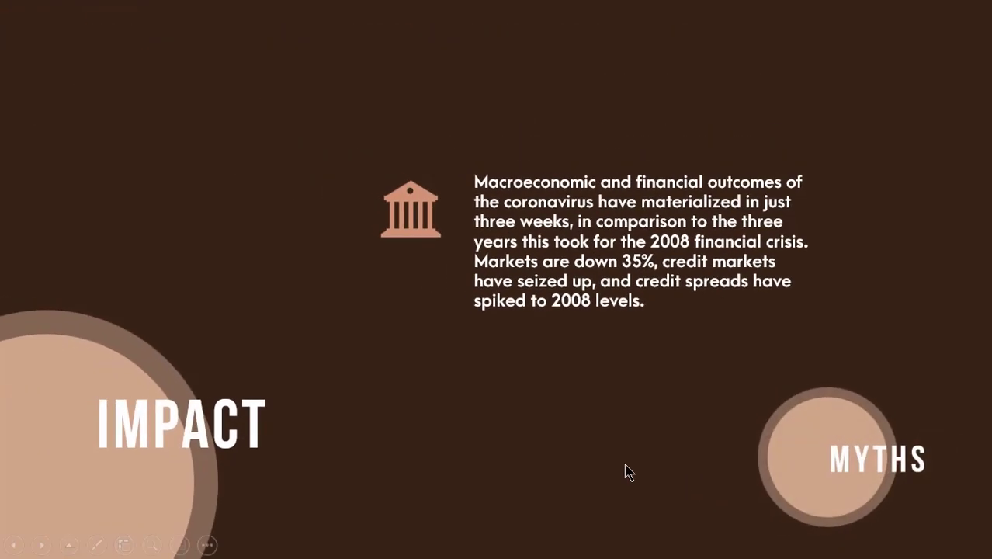
left_click(628, 472)
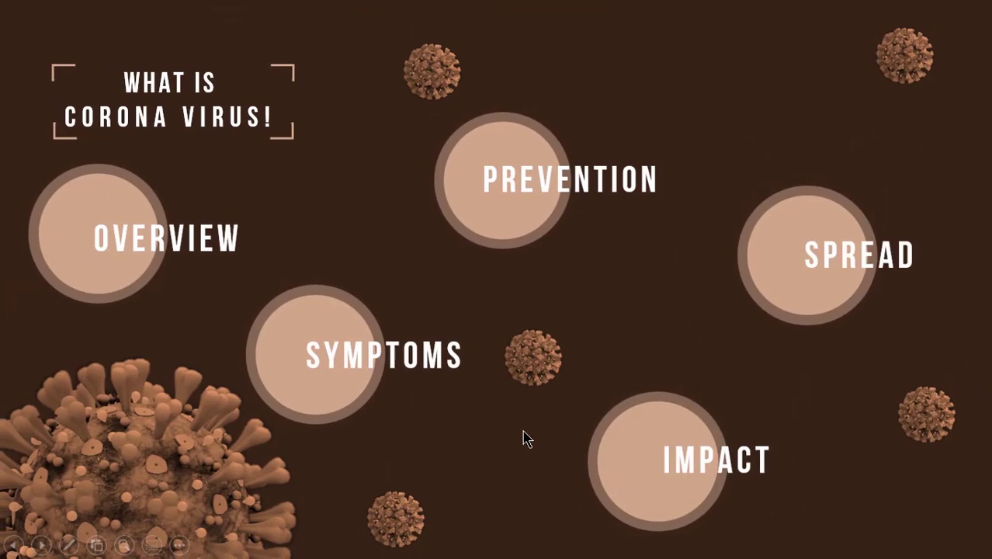
key("Escape")
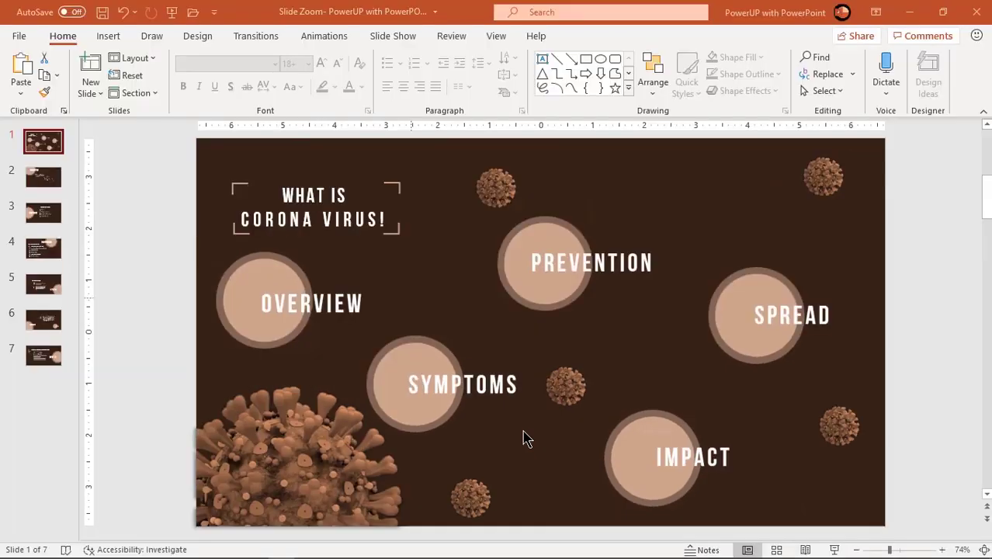